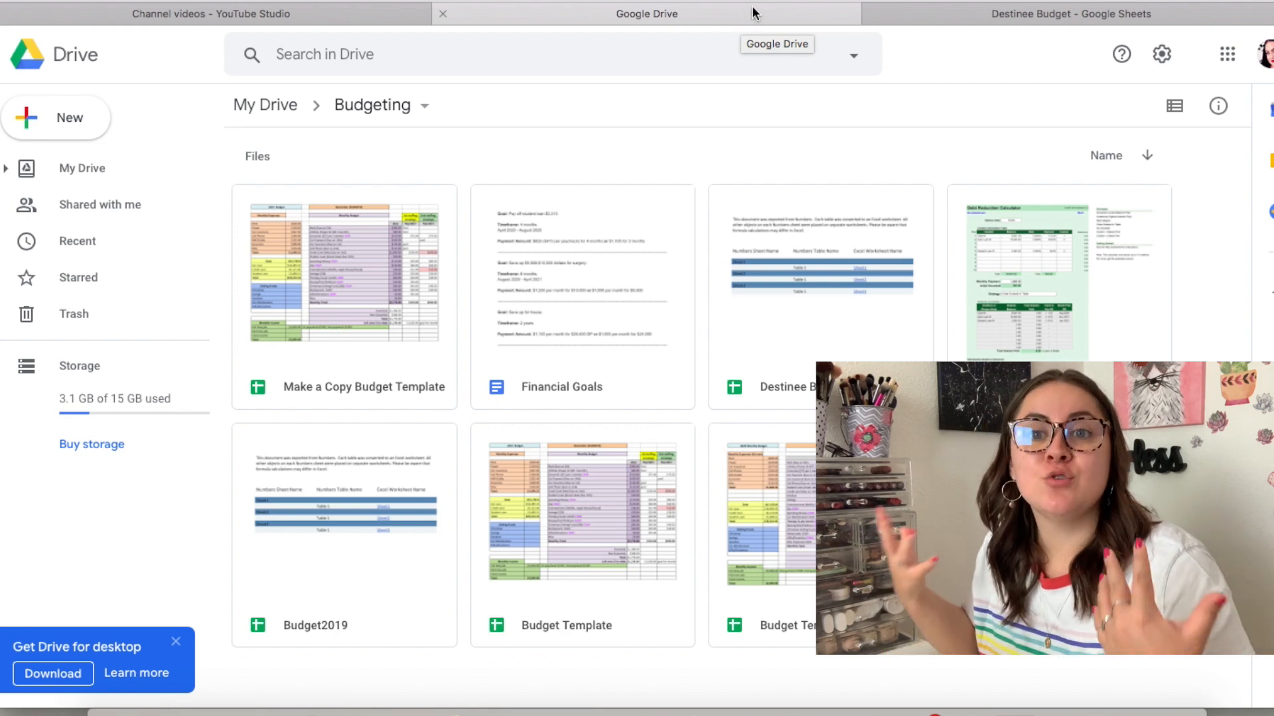
Switch to the budget spreadsheet in Google Sheets and examine the payments and balances on the Debt Payoff sheet.
click(1088, 12)
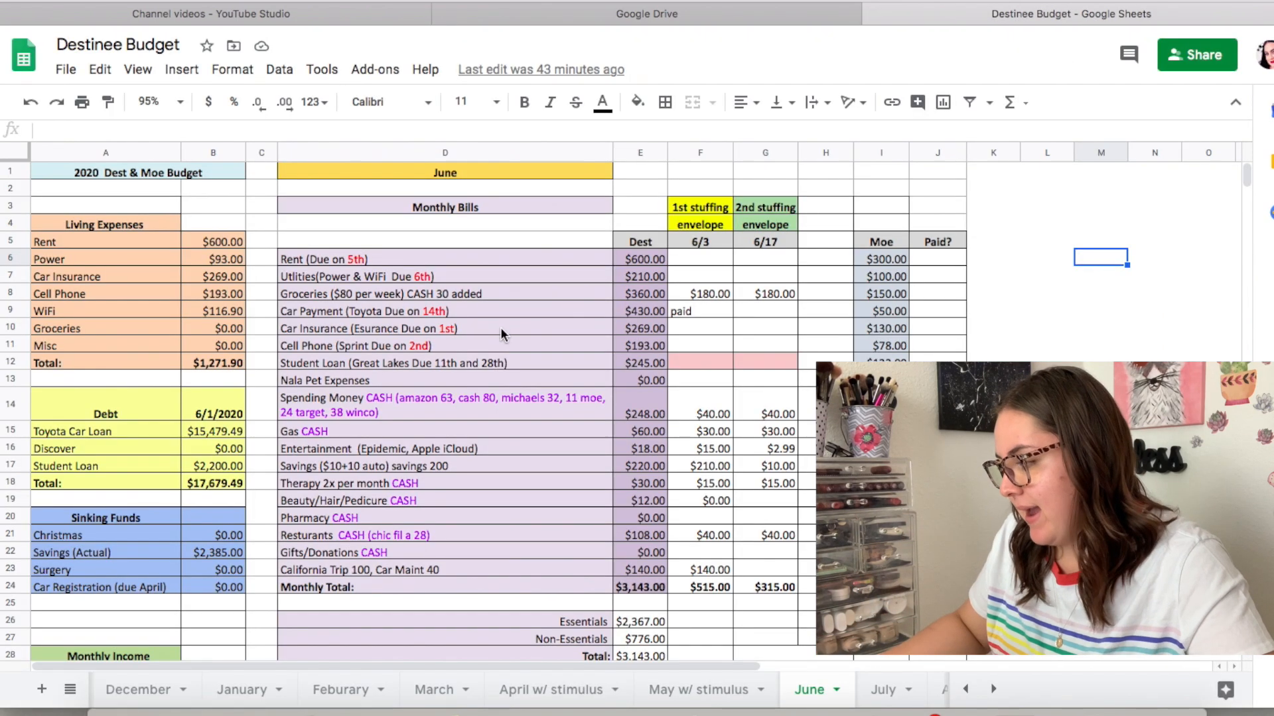
click(967, 693)
click(966, 690)
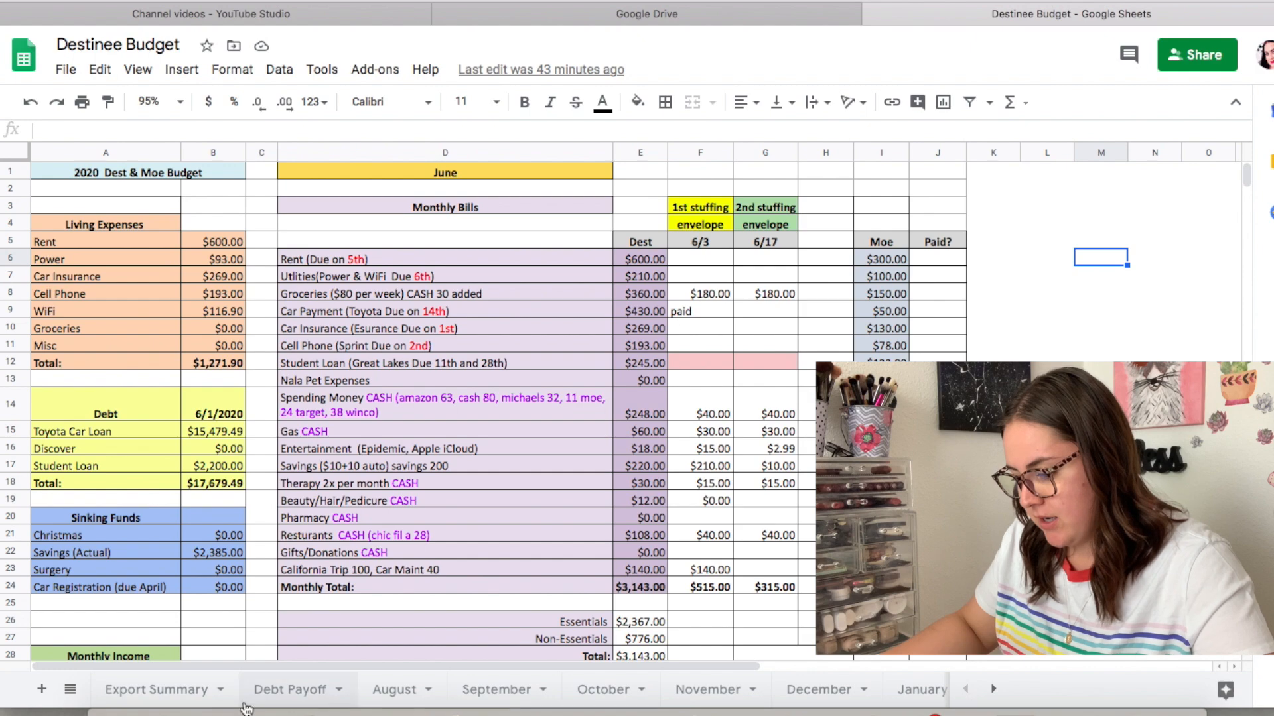
click(163, 690)
click(288, 692)
scroll(371, 451, up, 10)
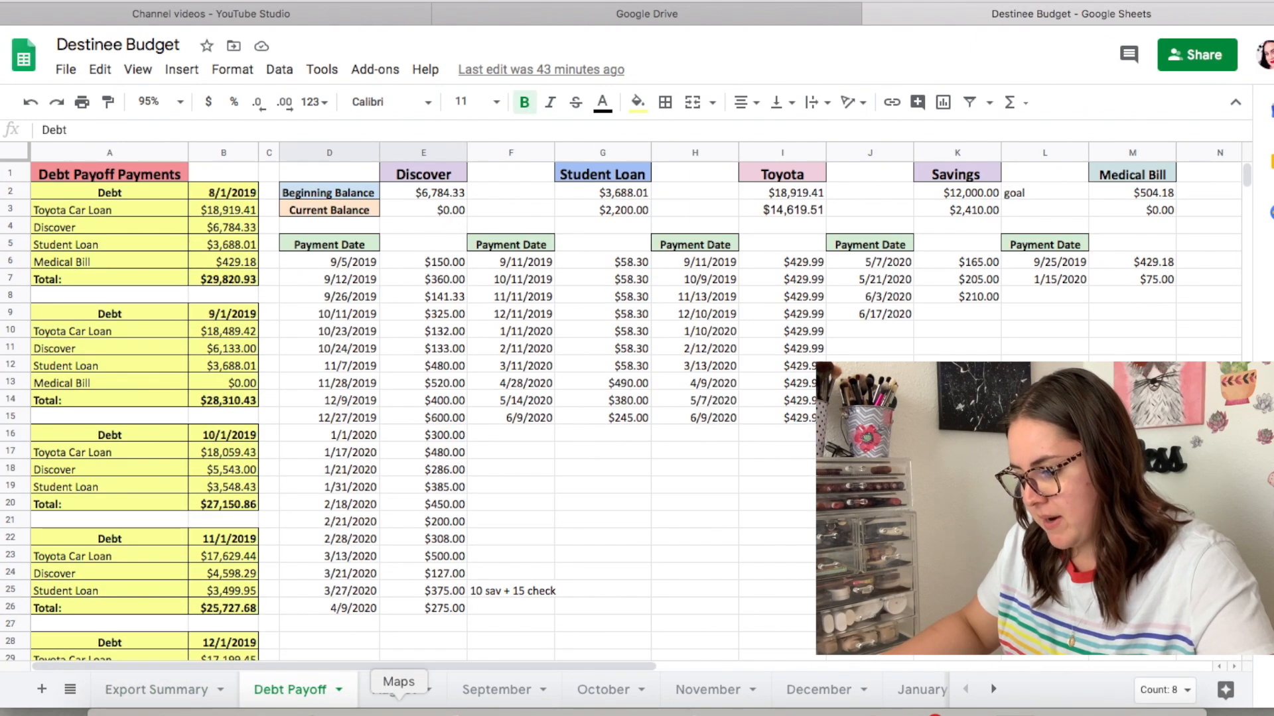
Return to the June sheet and examine its monthly bills, the spending money amount and the totals.
click(403, 691)
click(496, 690)
click(603, 691)
click(713, 691)
click(990, 693)
click(990, 693)
click(700, 692)
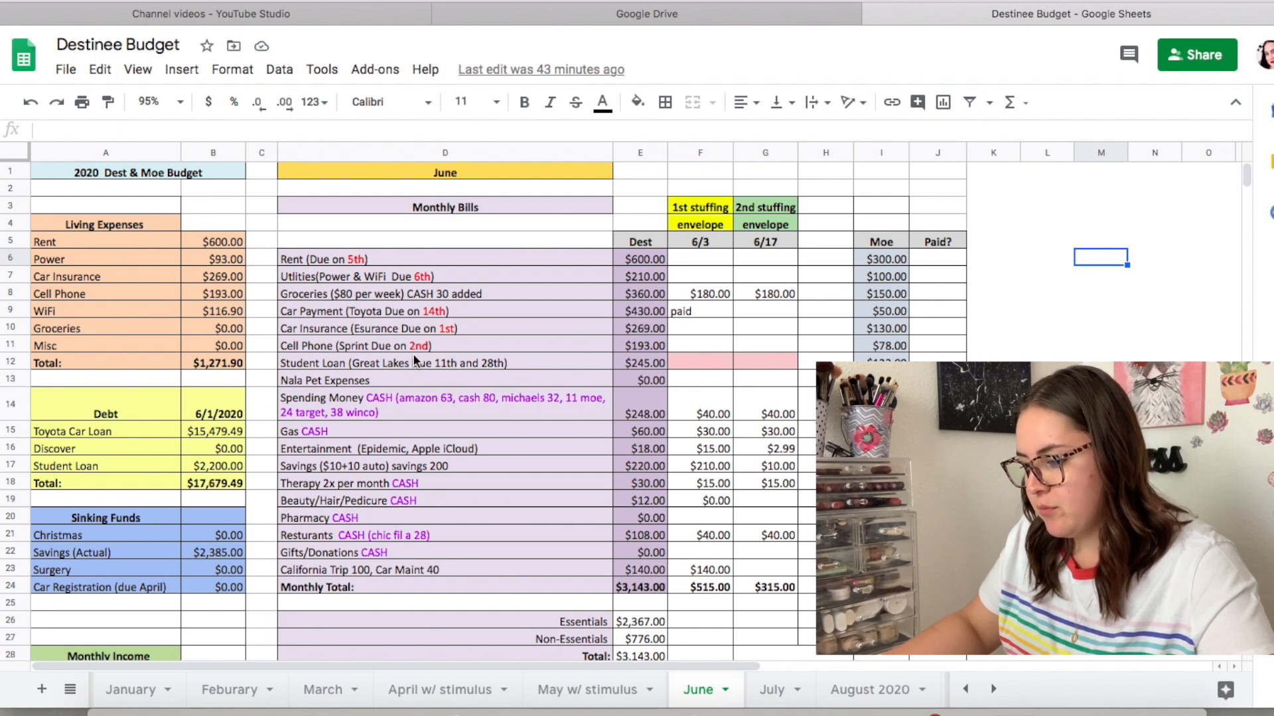
scroll(448, 314, down, 1)
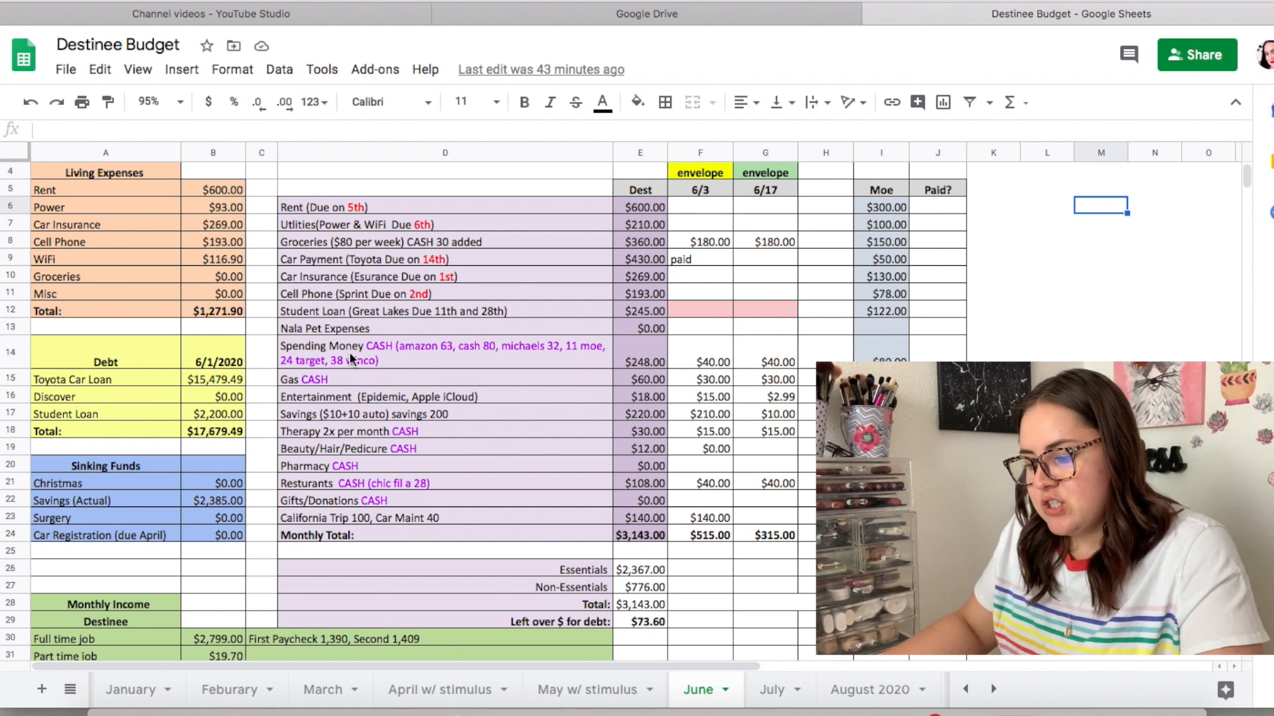
click(630, 364)
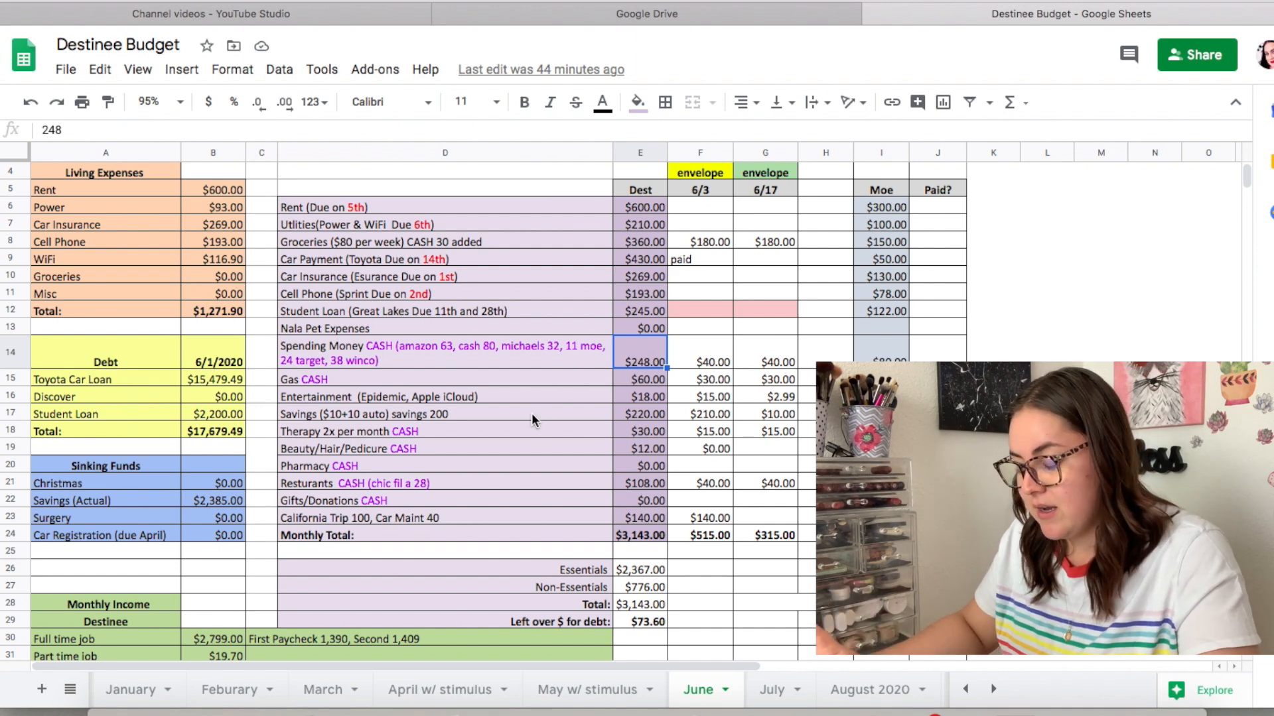
scroll(531, 418, down, 1)
scroll(533, 414, up, 2)
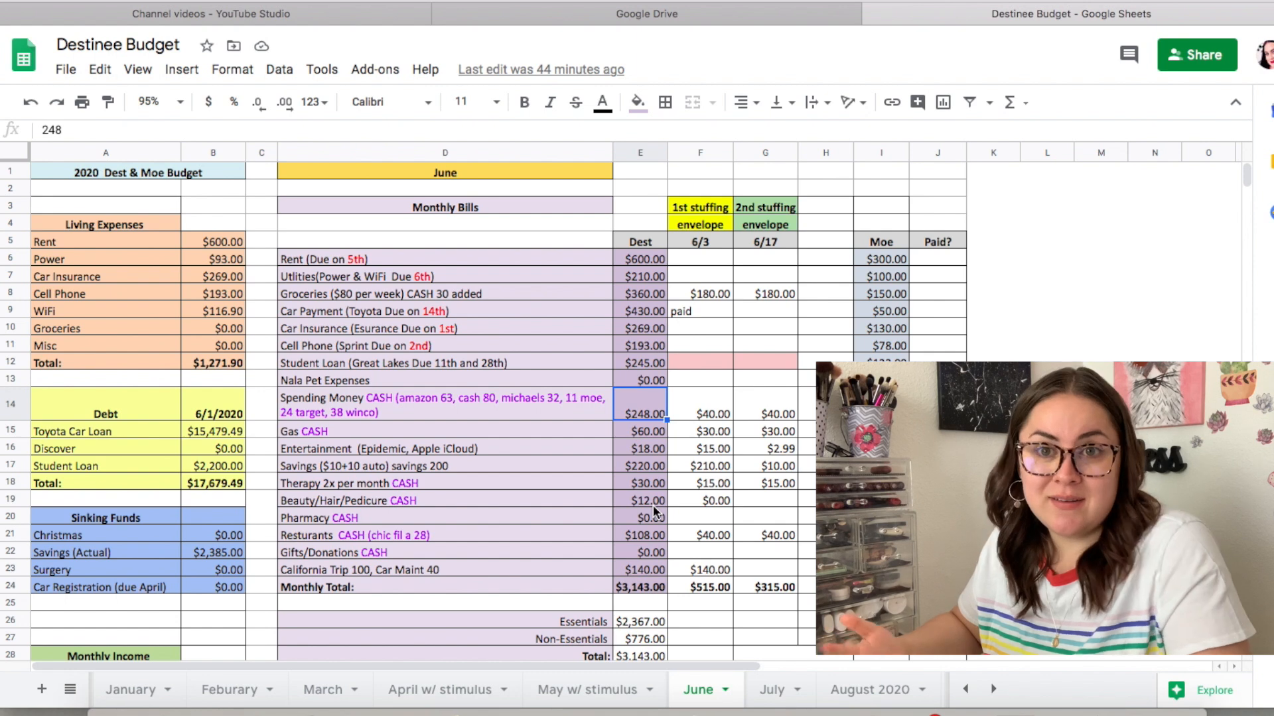
Duplicate the June sheet and rename the copy "July Video".
right_click(712, 692)
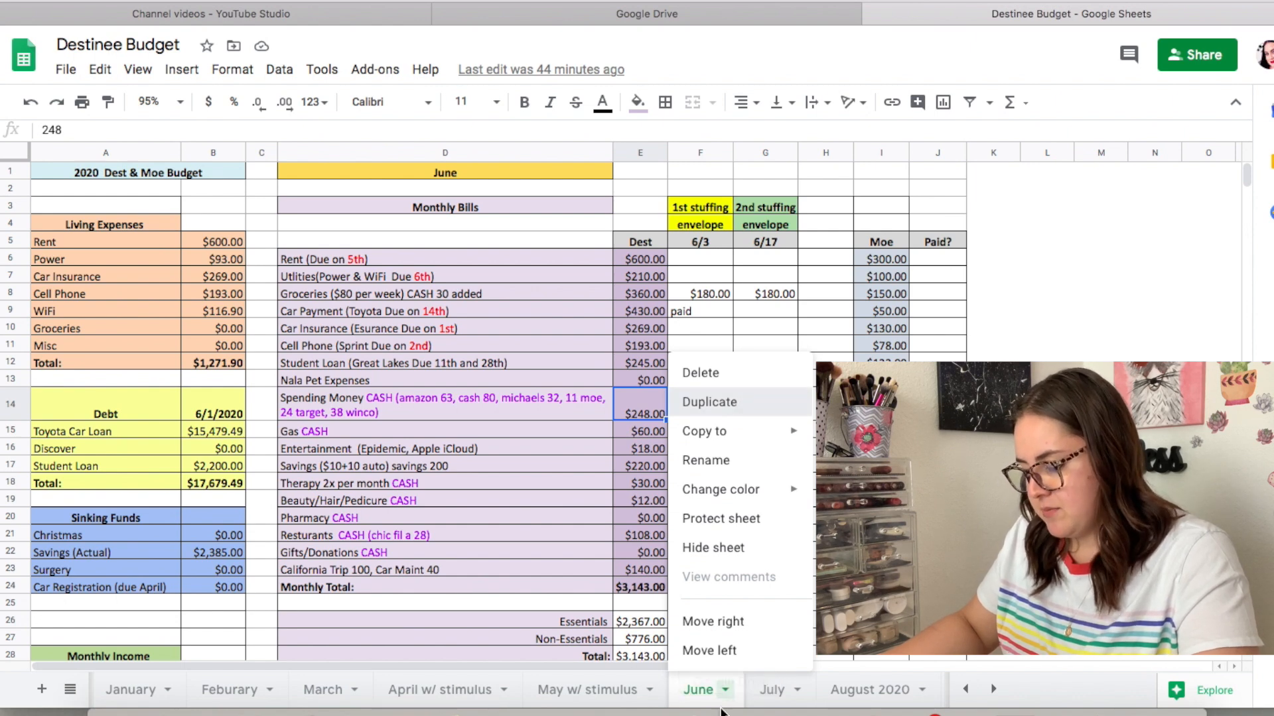
click(724, 405)
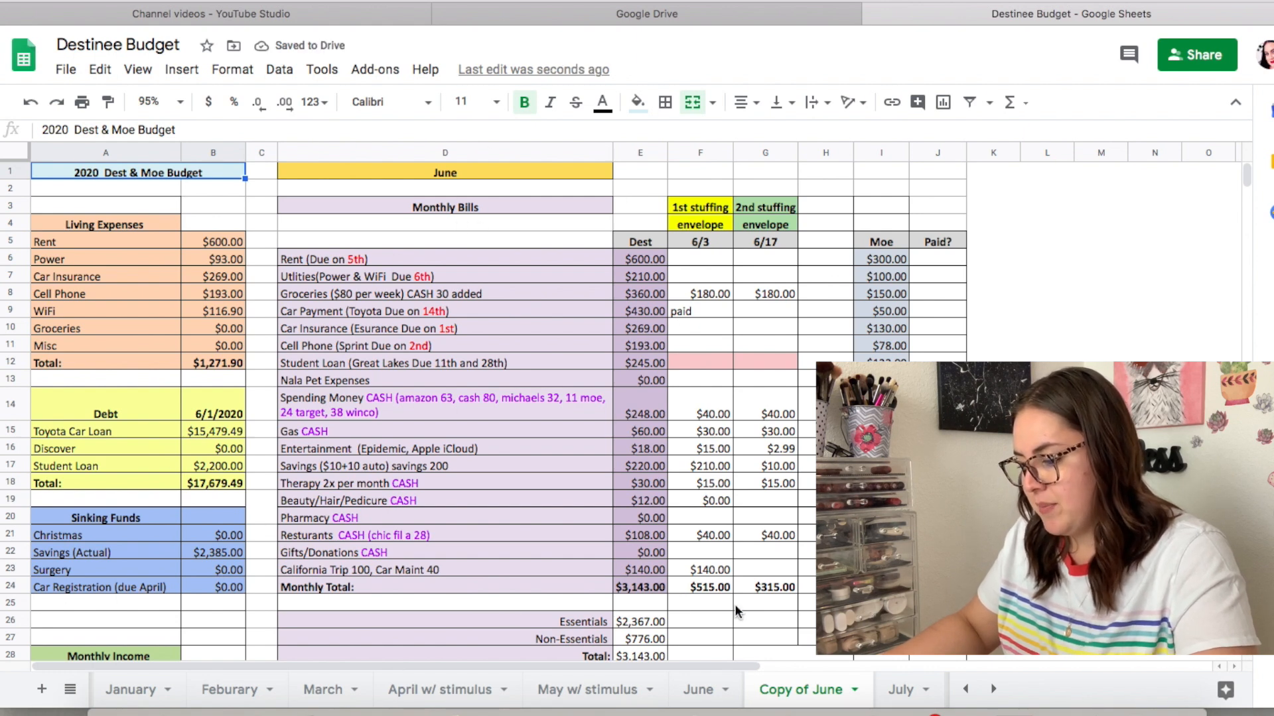
right_click(832, 694)
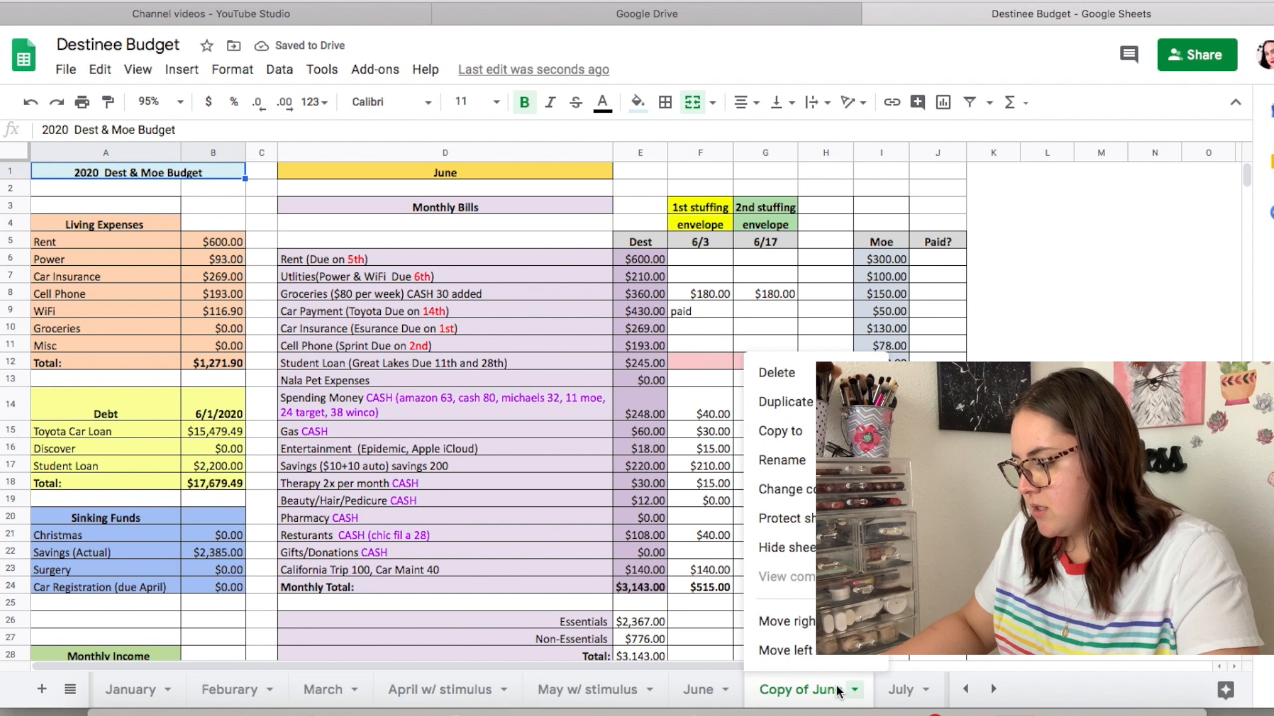
click(782, 460)
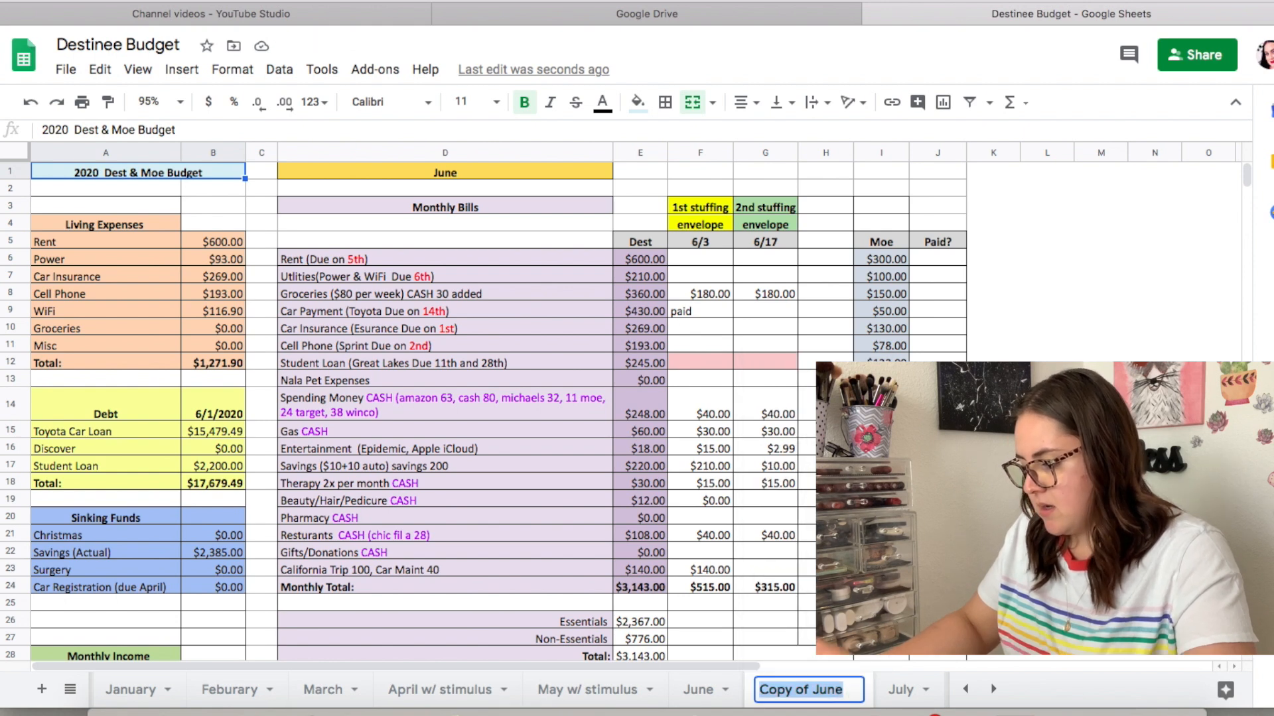
text(July Video)
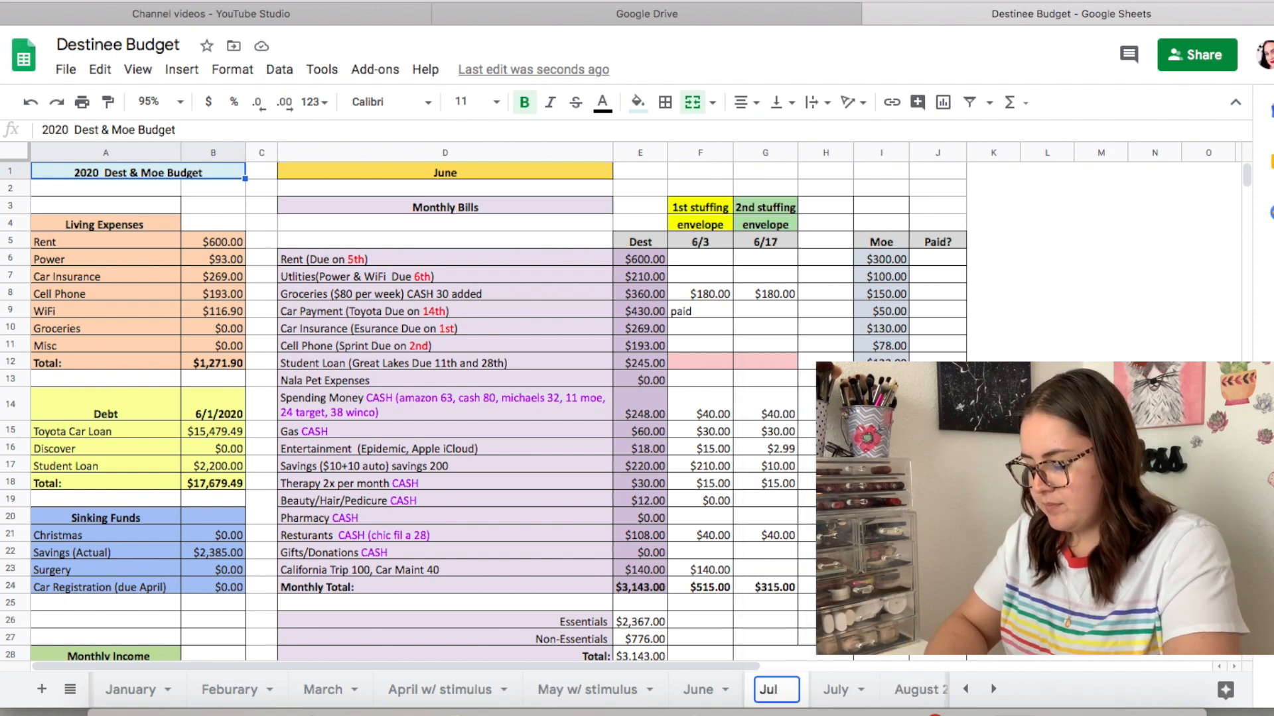
key(Return)
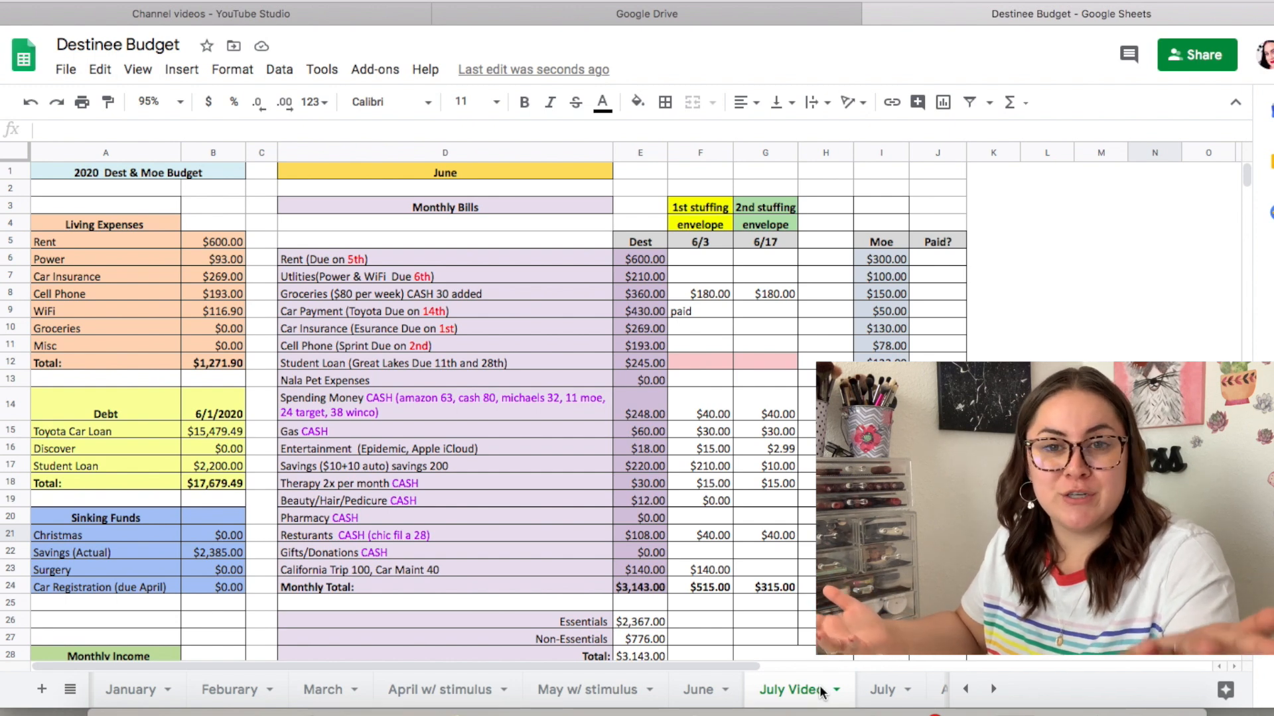
Consult the existing July sheet for reference and change the month heading on the July Video sheet to "July".
click(885, 690)
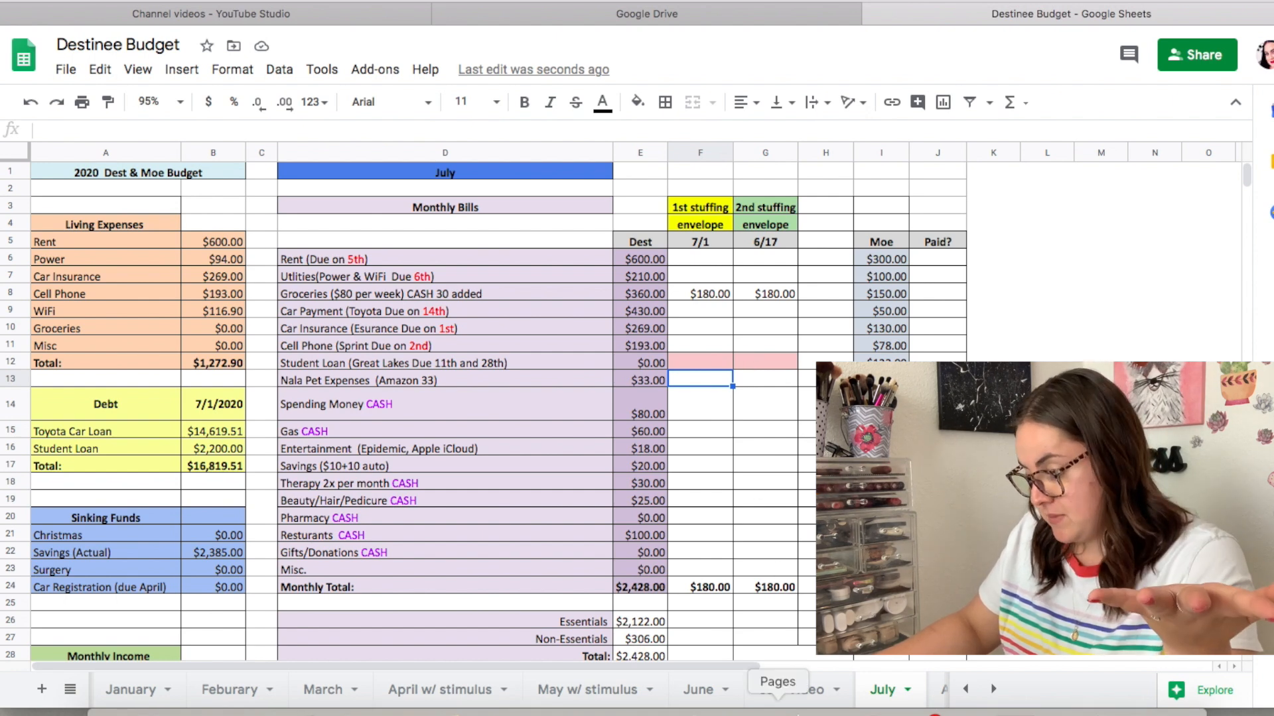
click(816, 690)
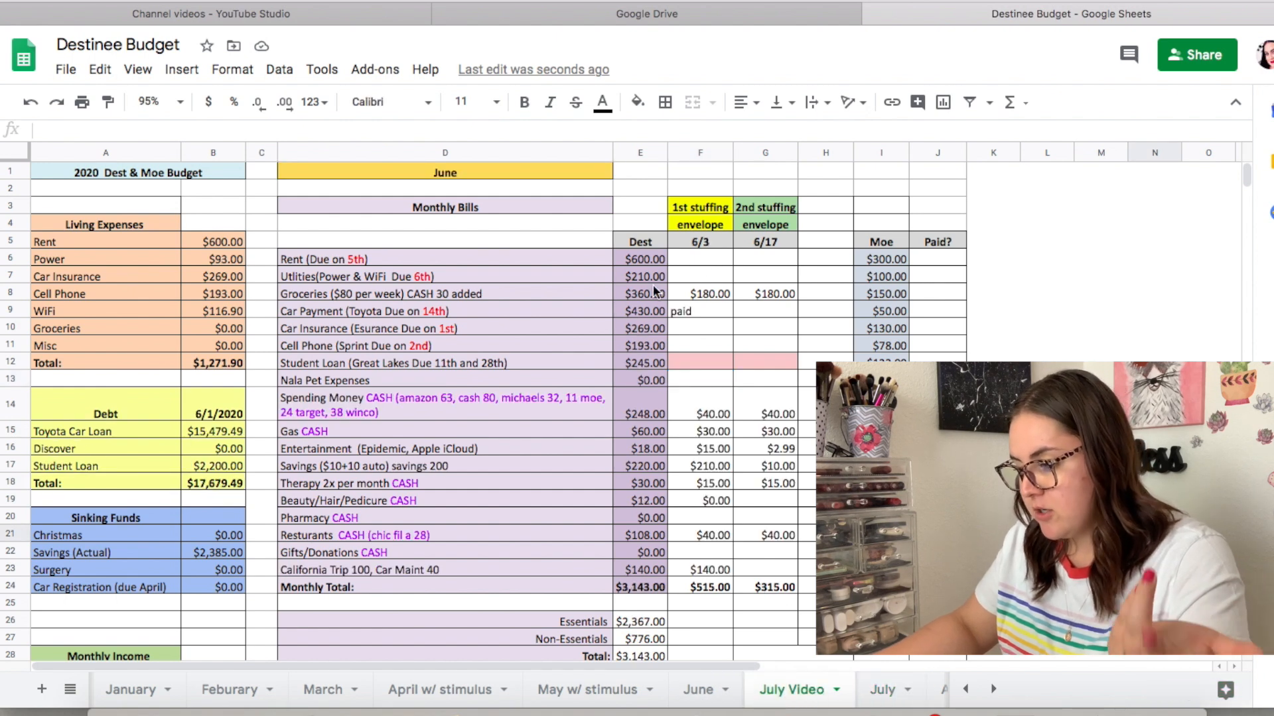
click(700, 243)
click(471, 170)
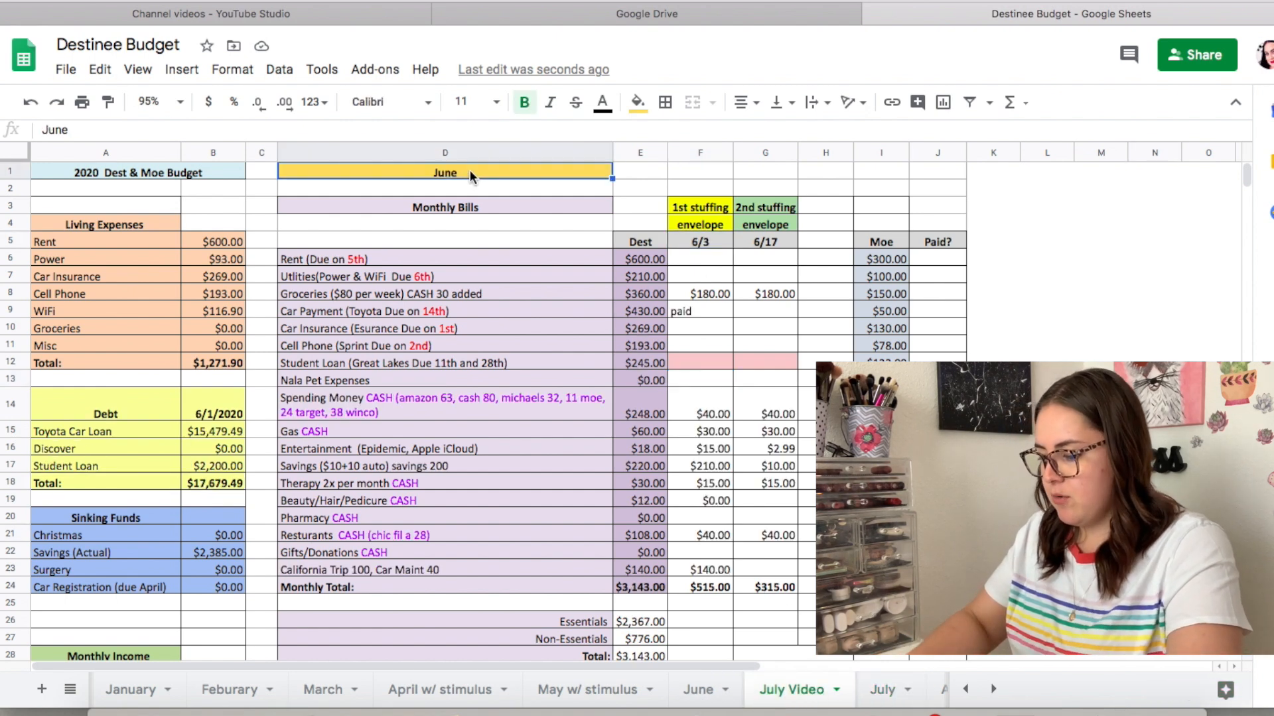
text(July)
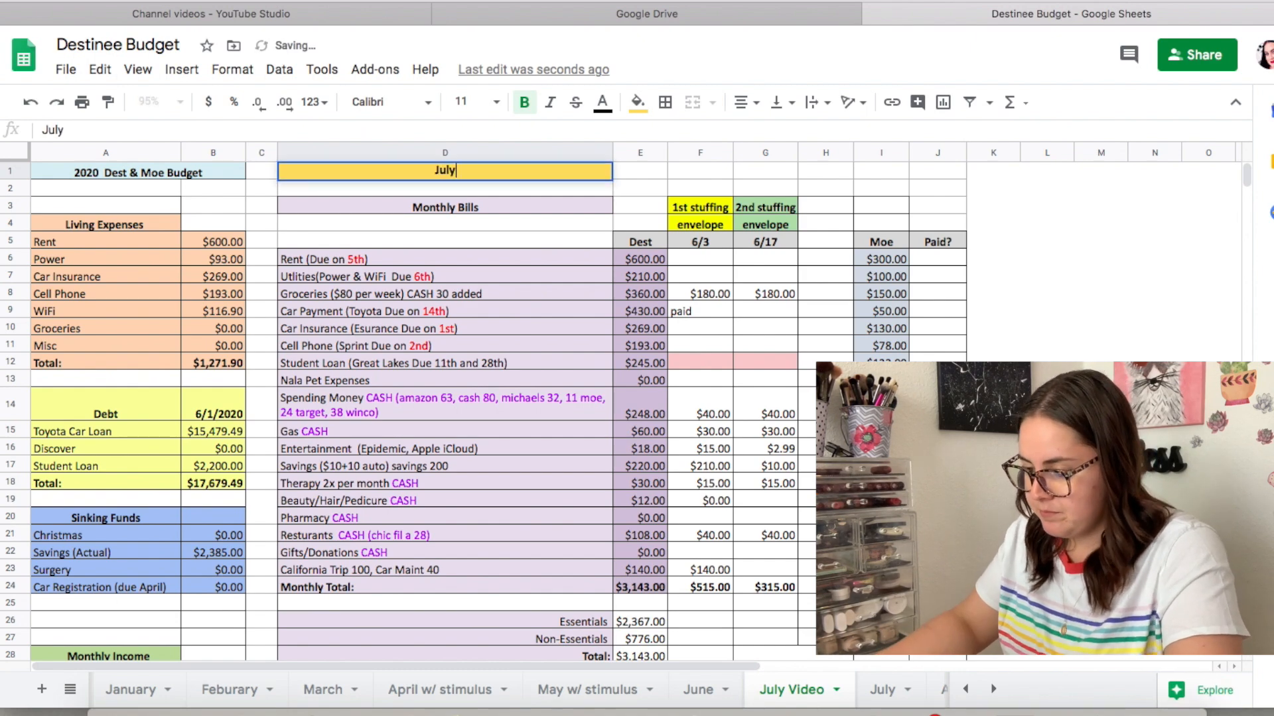
click(408, 256)
Fill the July heading cell D1 with cornflower blue.
scroll(407, 256, down, 4)
scroll(412, 252, up, 4)
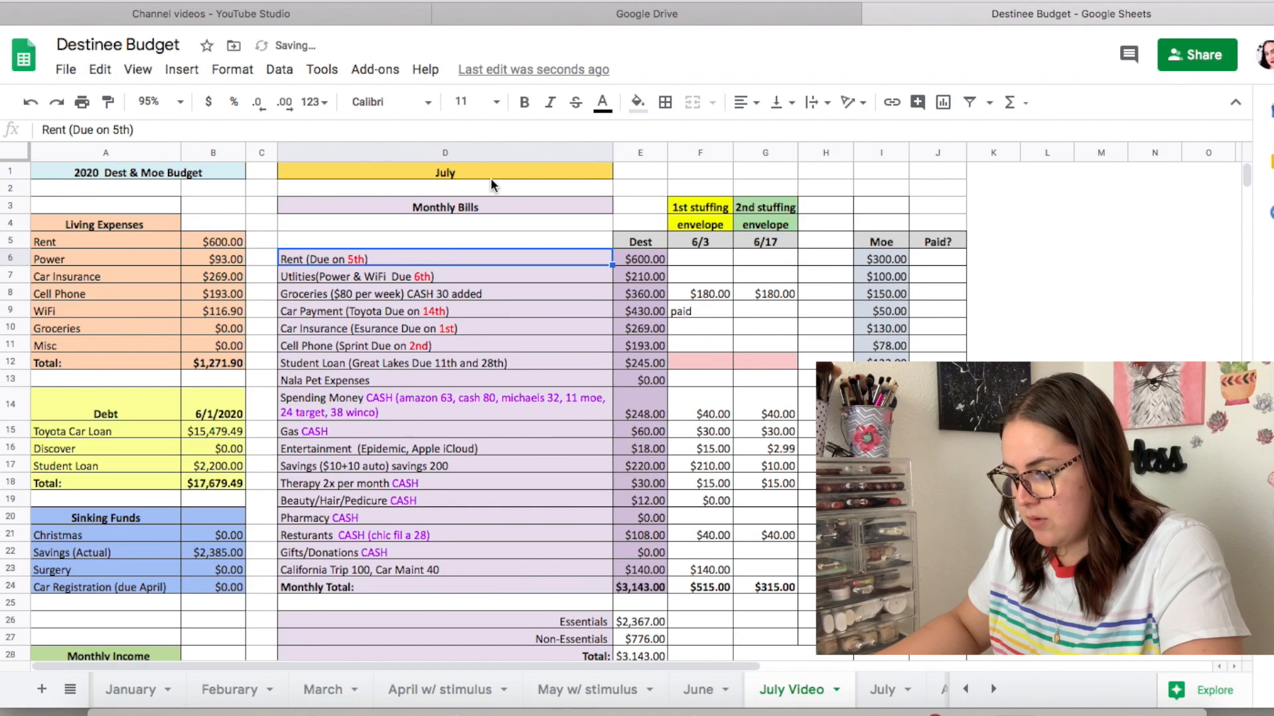
click(501, 170)
click(637, 104)
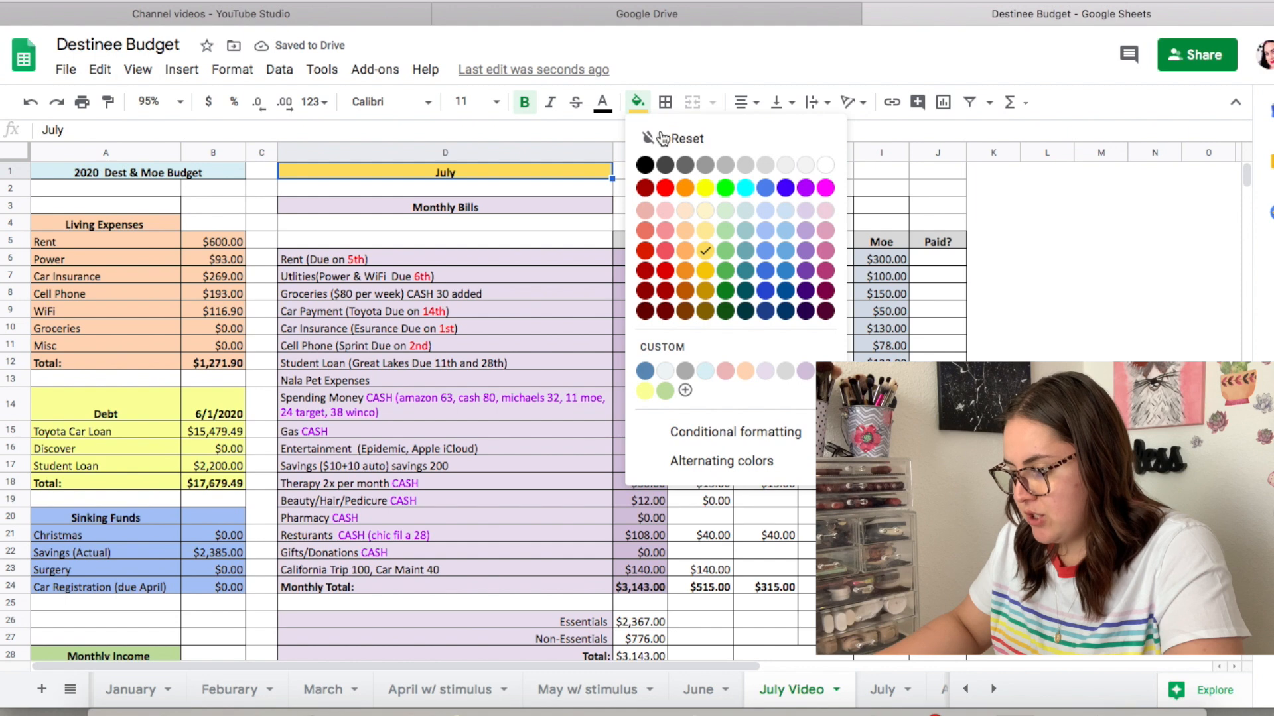
click(773, 194)
click(429, 275)
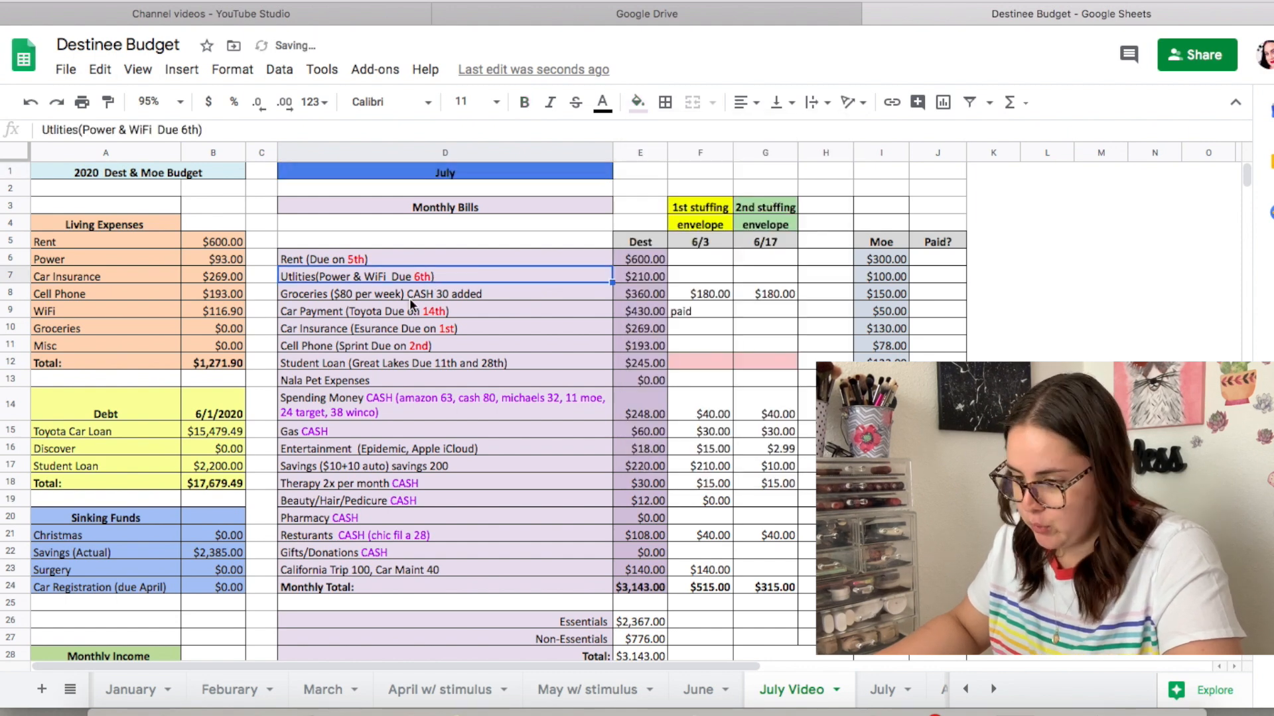
Review the rent, utilities, groceries, car payment, car insurance and cell phone amounts in column E.
click(365, 259)
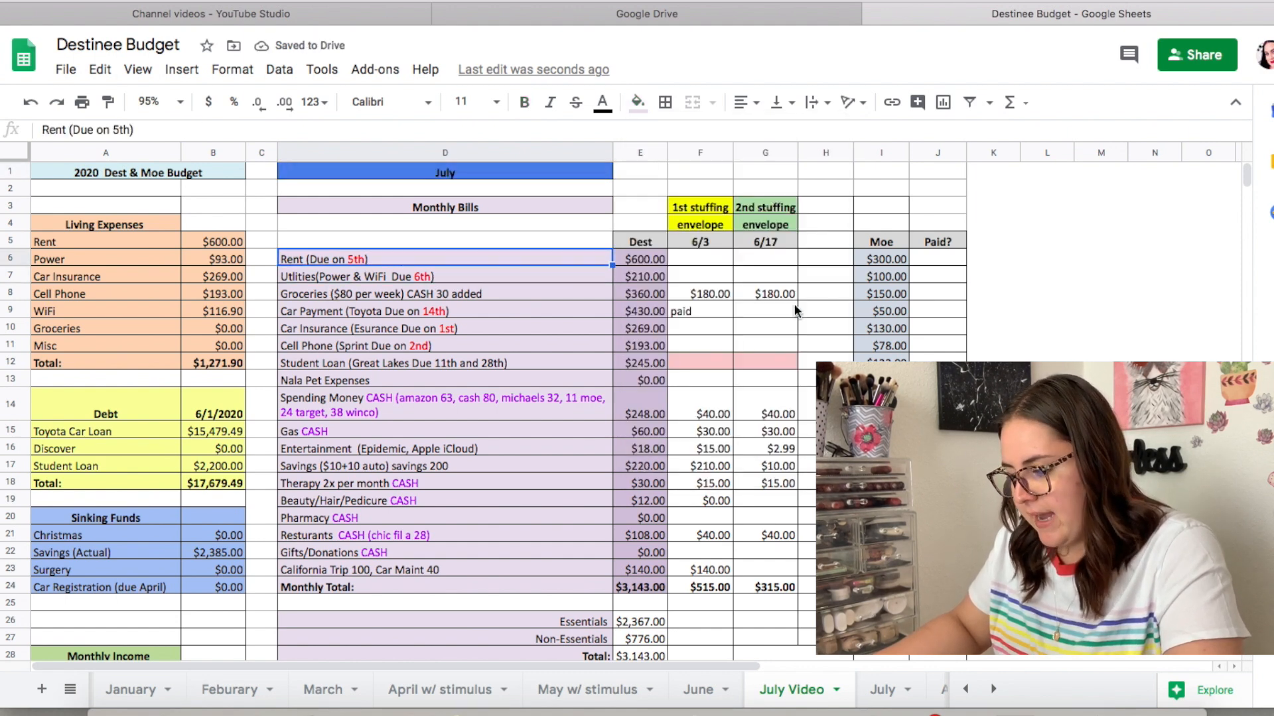
click(656, 262)
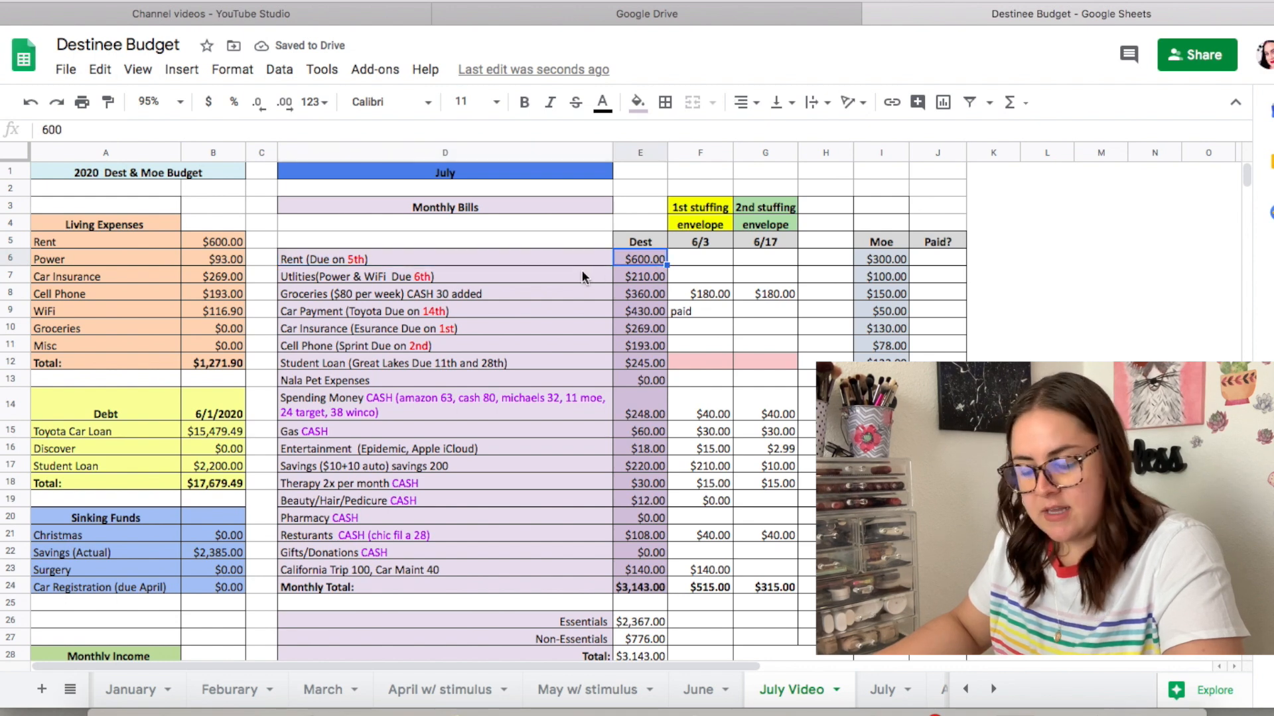
click(647, 274)
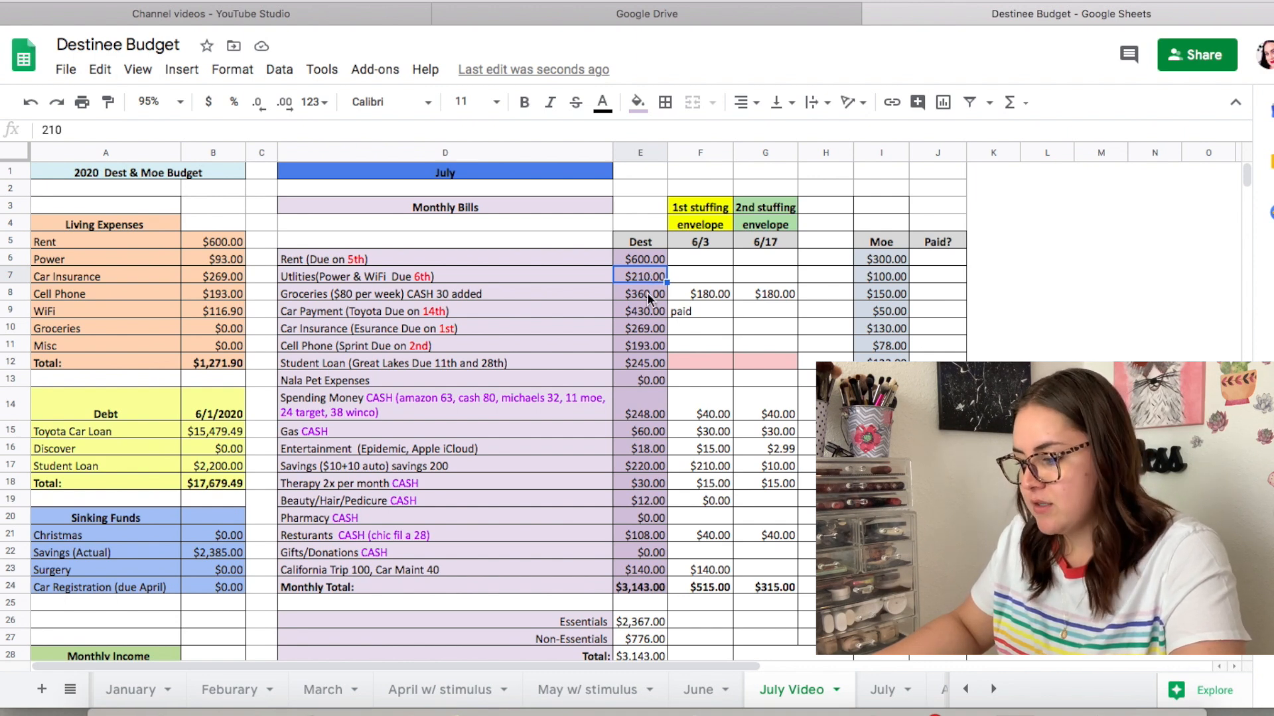
click(650, 301)
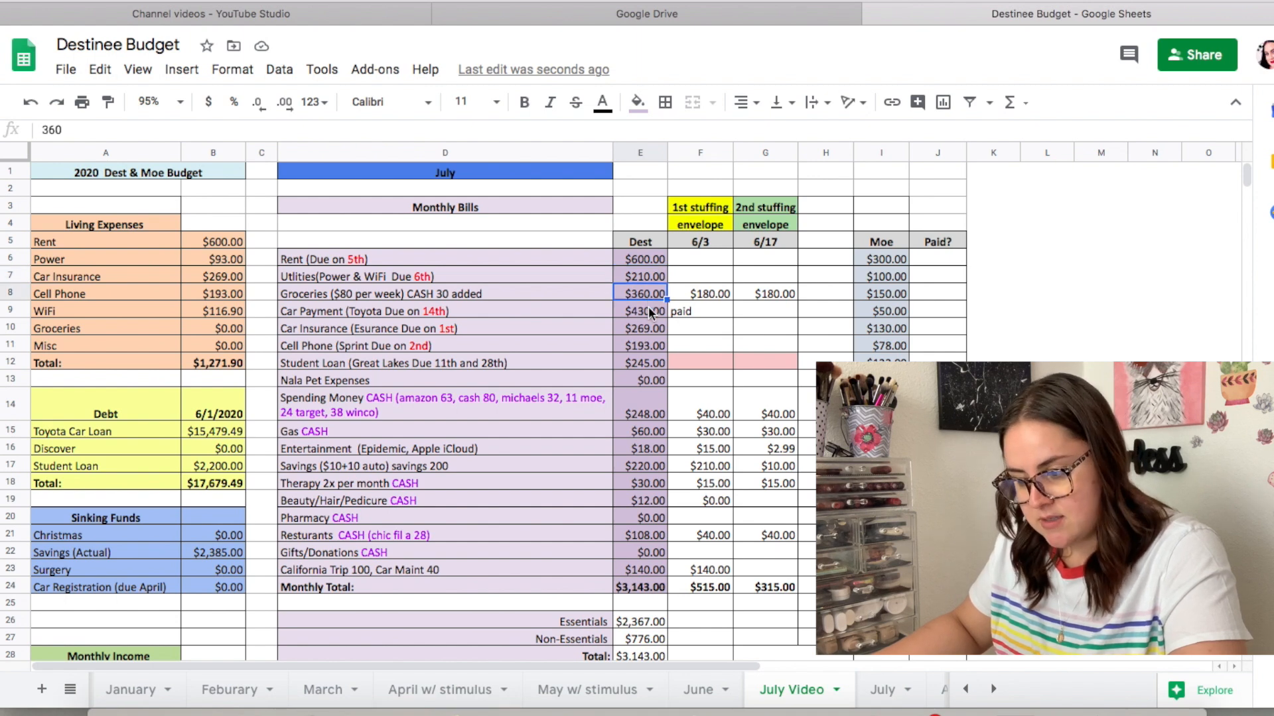
click(649, 312)
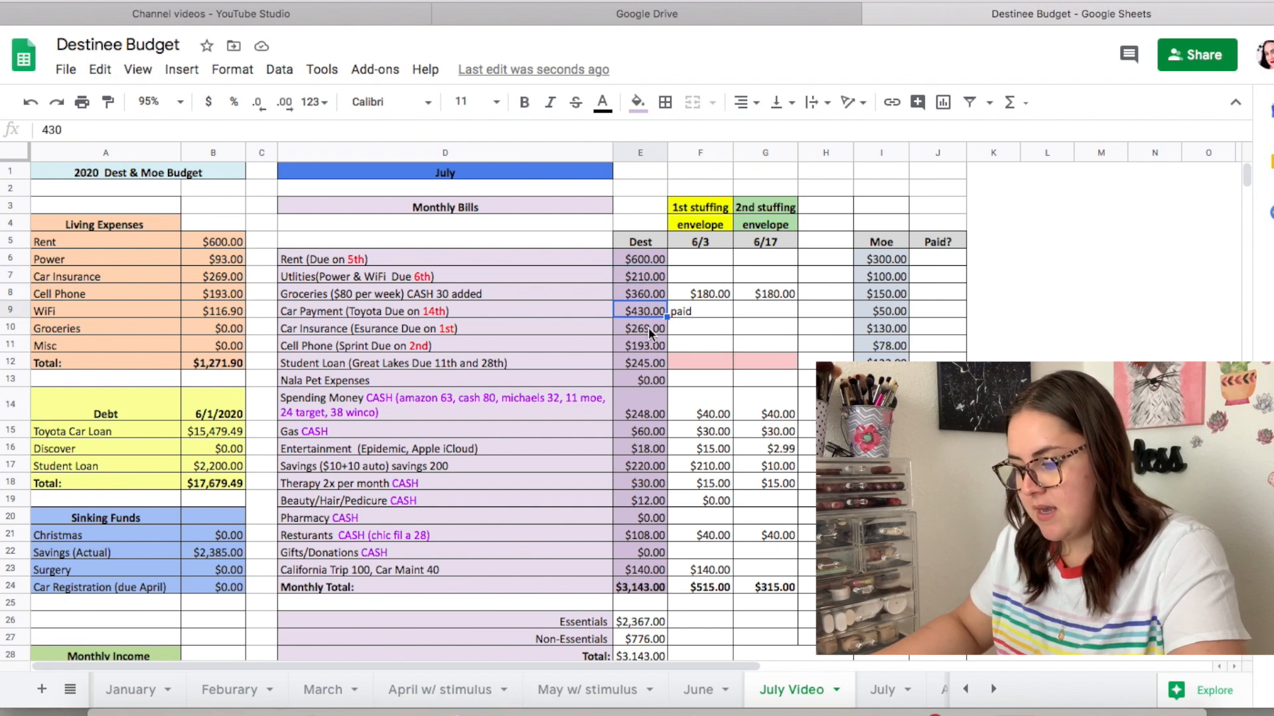
click(647, 327)
click(651, 344)
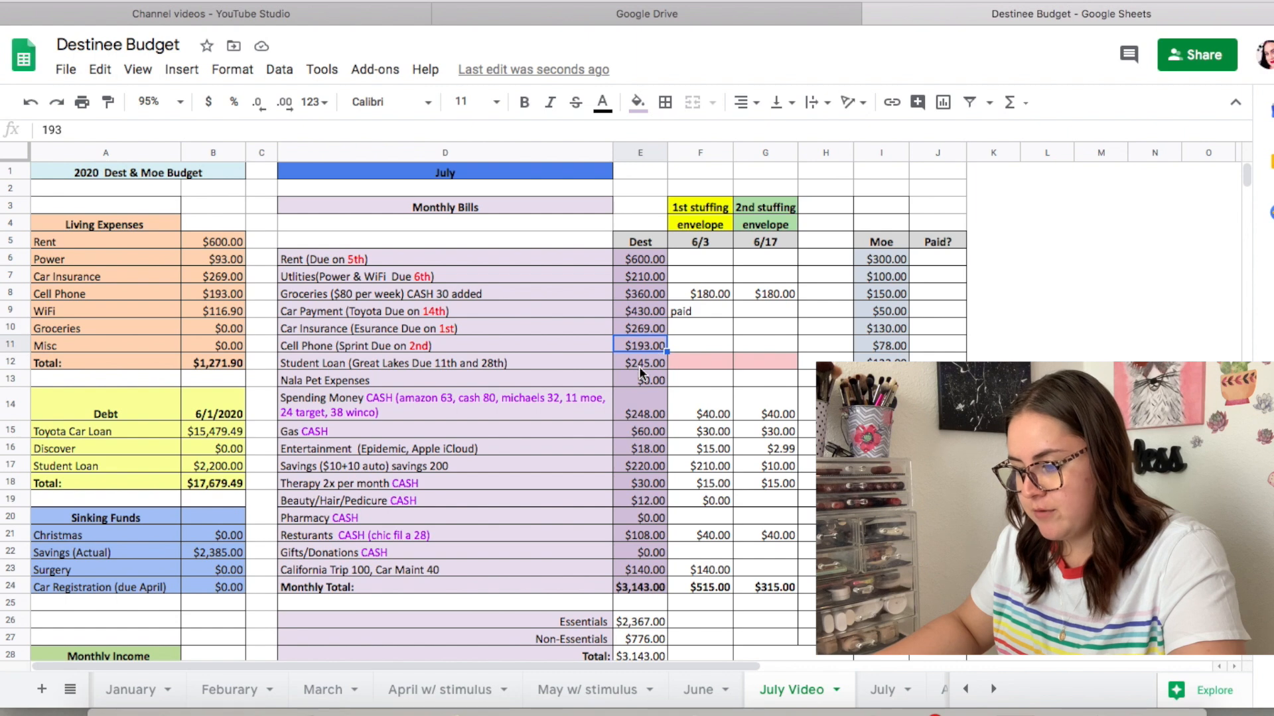
Set the student loan amount in E12 to 0.
click(642, 364)
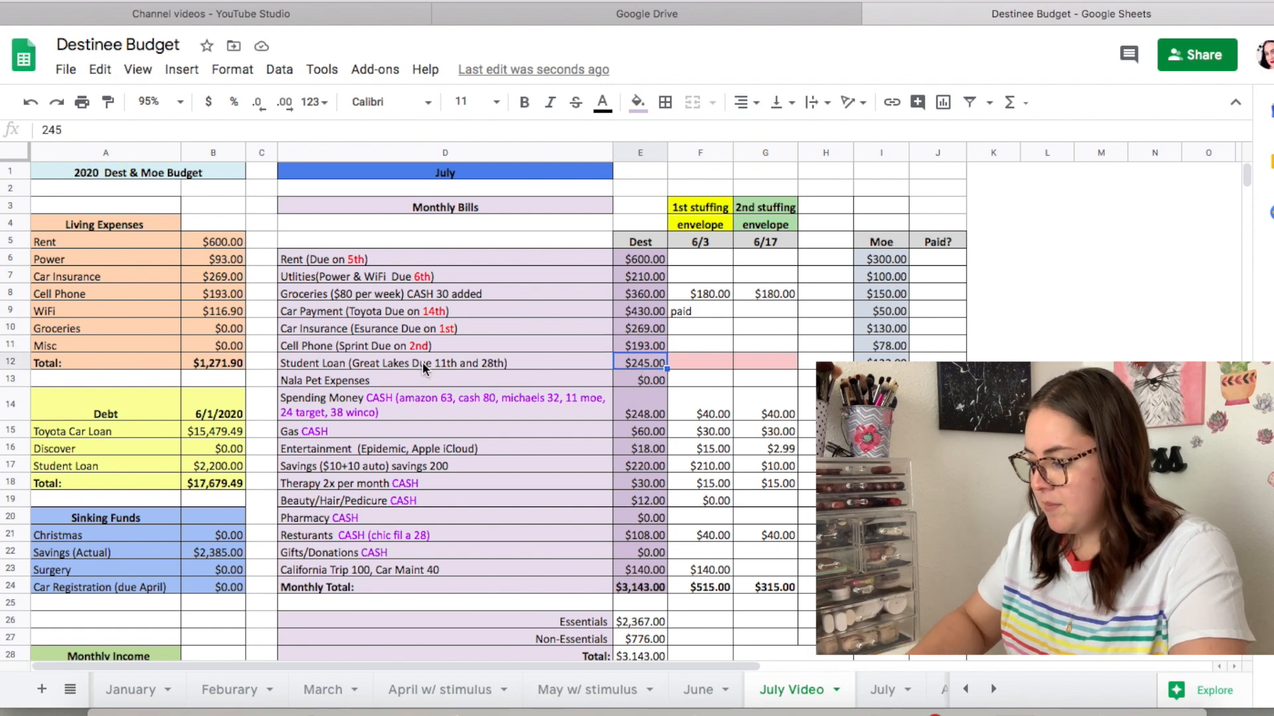
text(0)
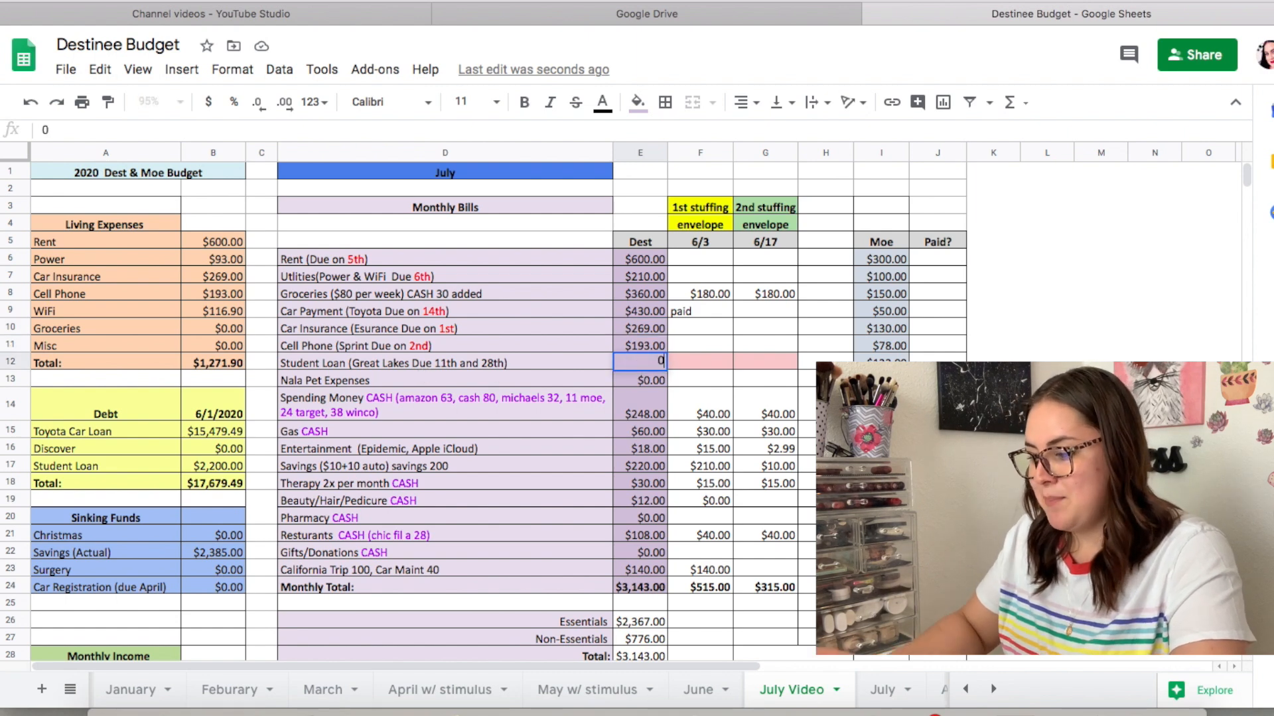
click(742, 328)
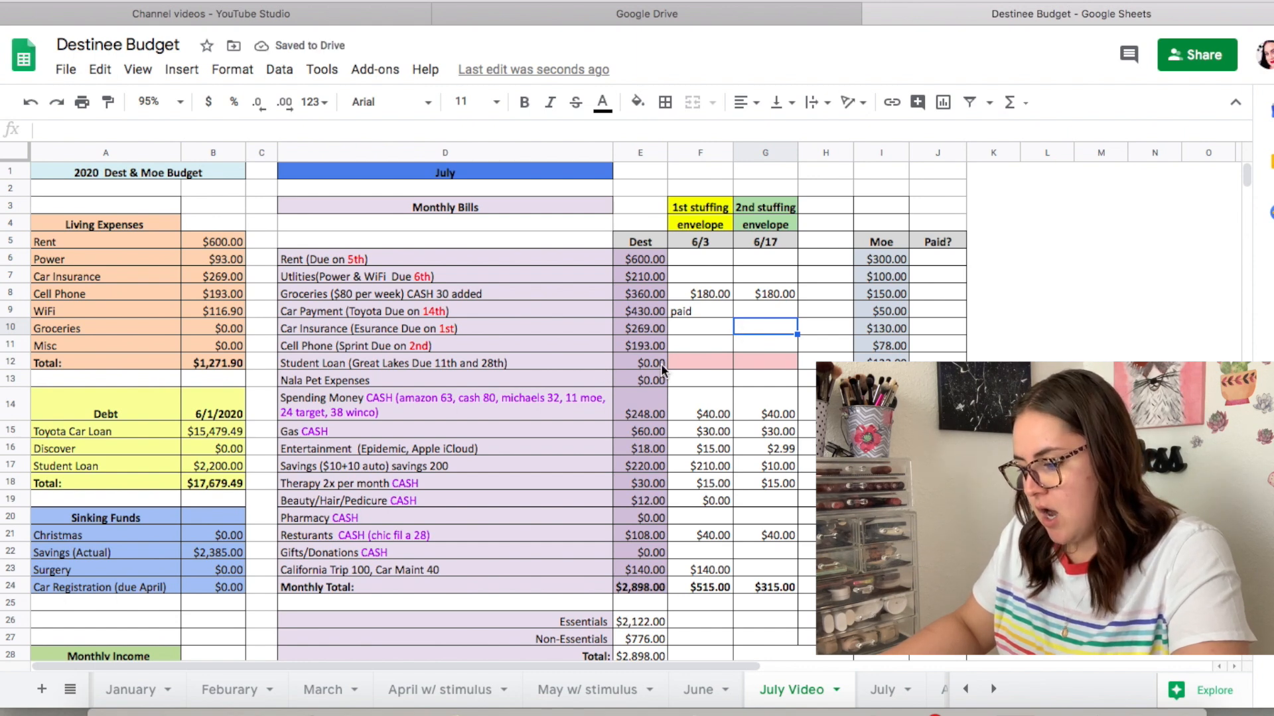
Set the pet expenses amount in E13 to 33 and append "(Amazon 33)" to that row's label.
click(655, 380)
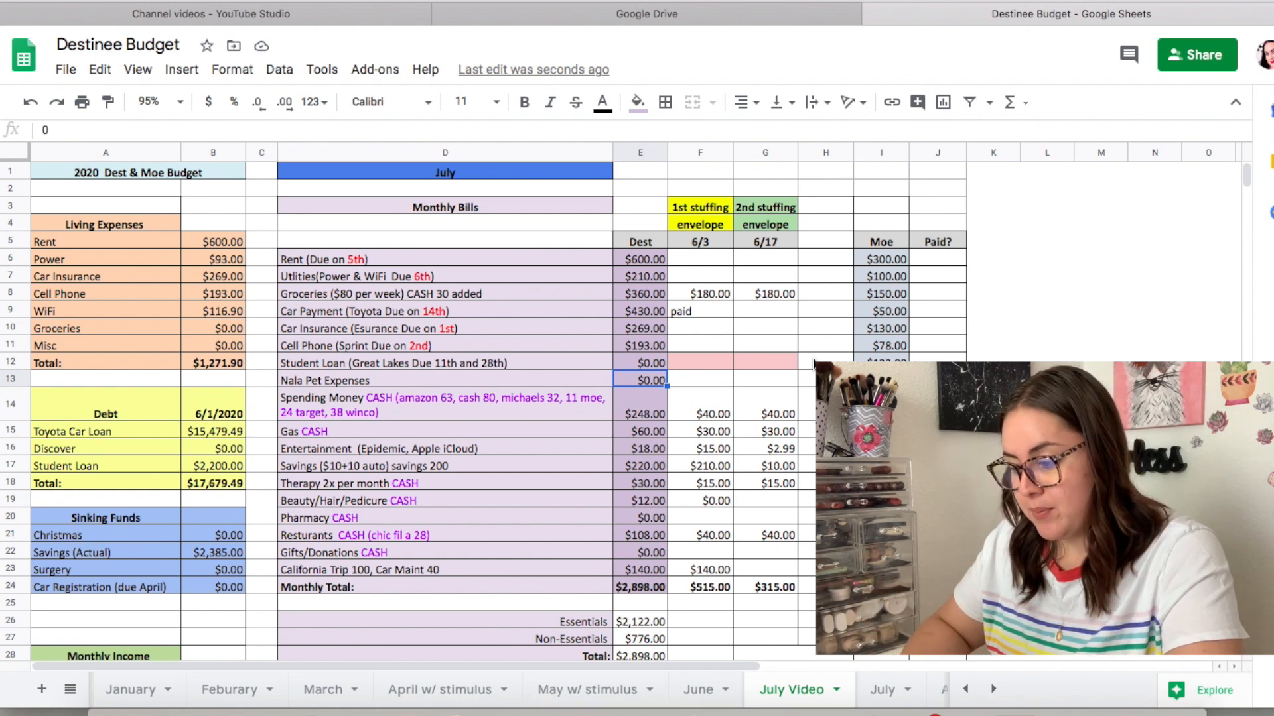
text(33)
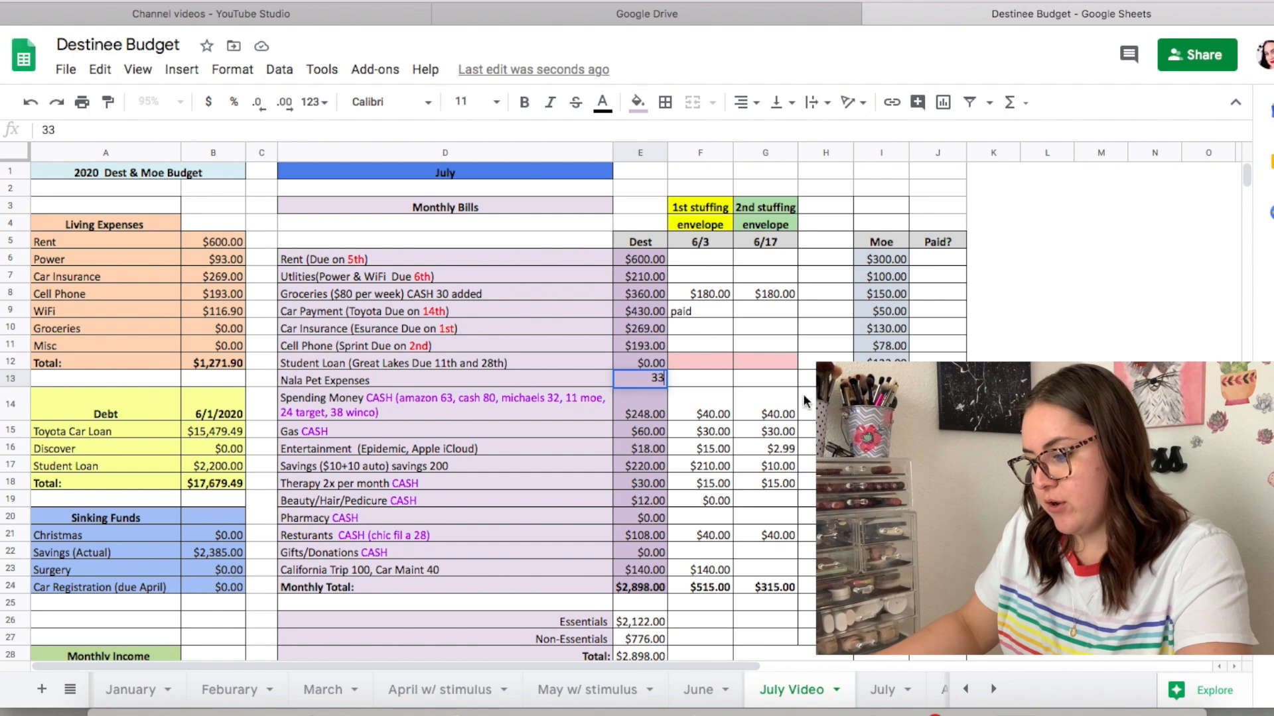
click(438, 377)
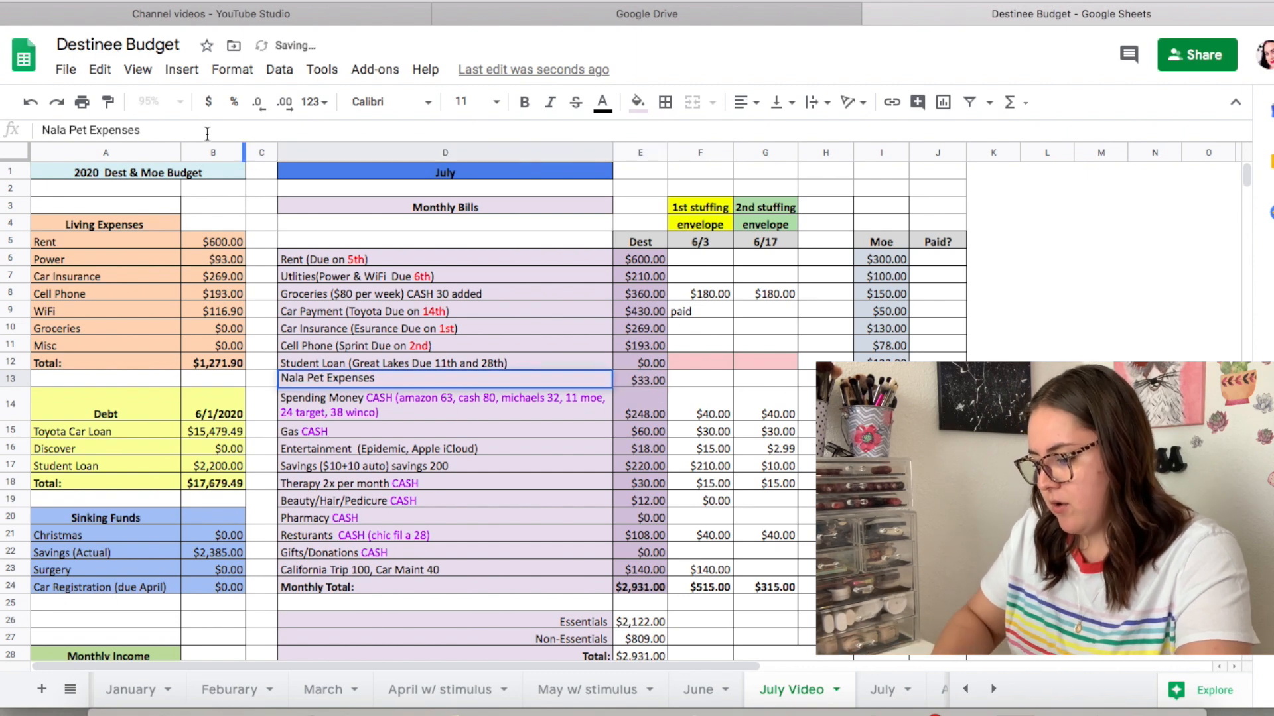
text((Ama)
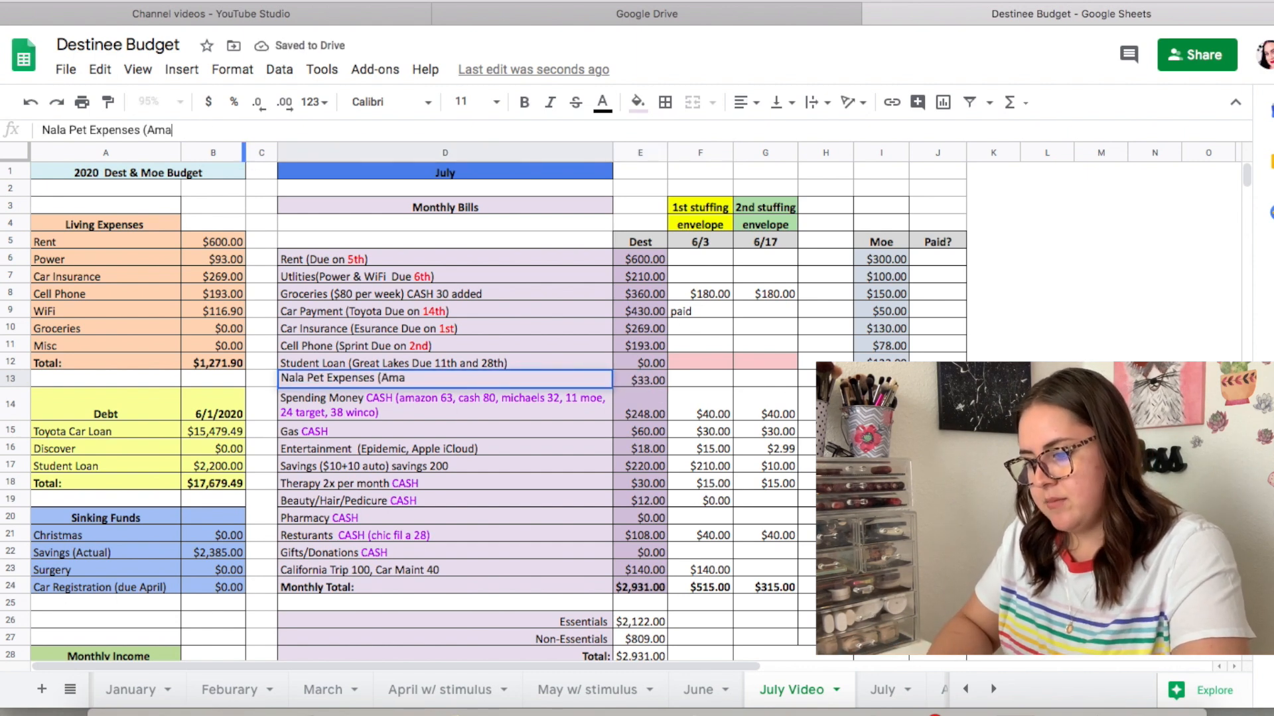
text(zon ##)
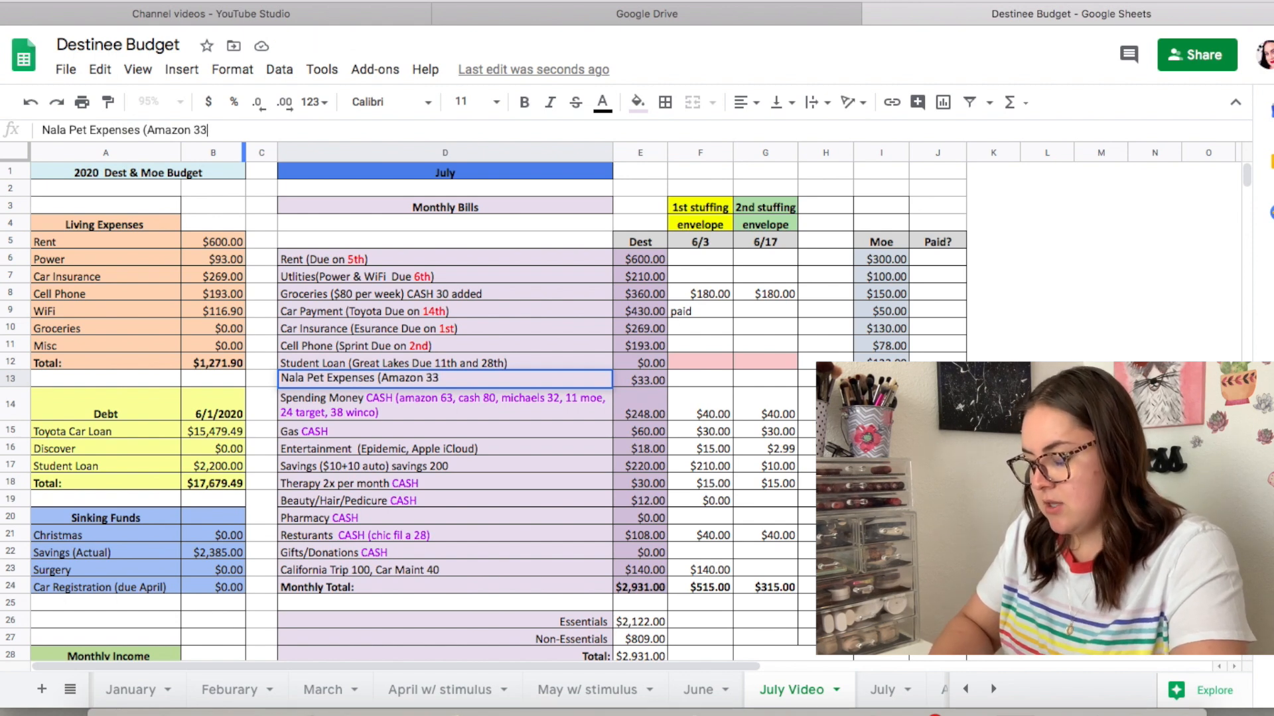
text())
click(414, 430)
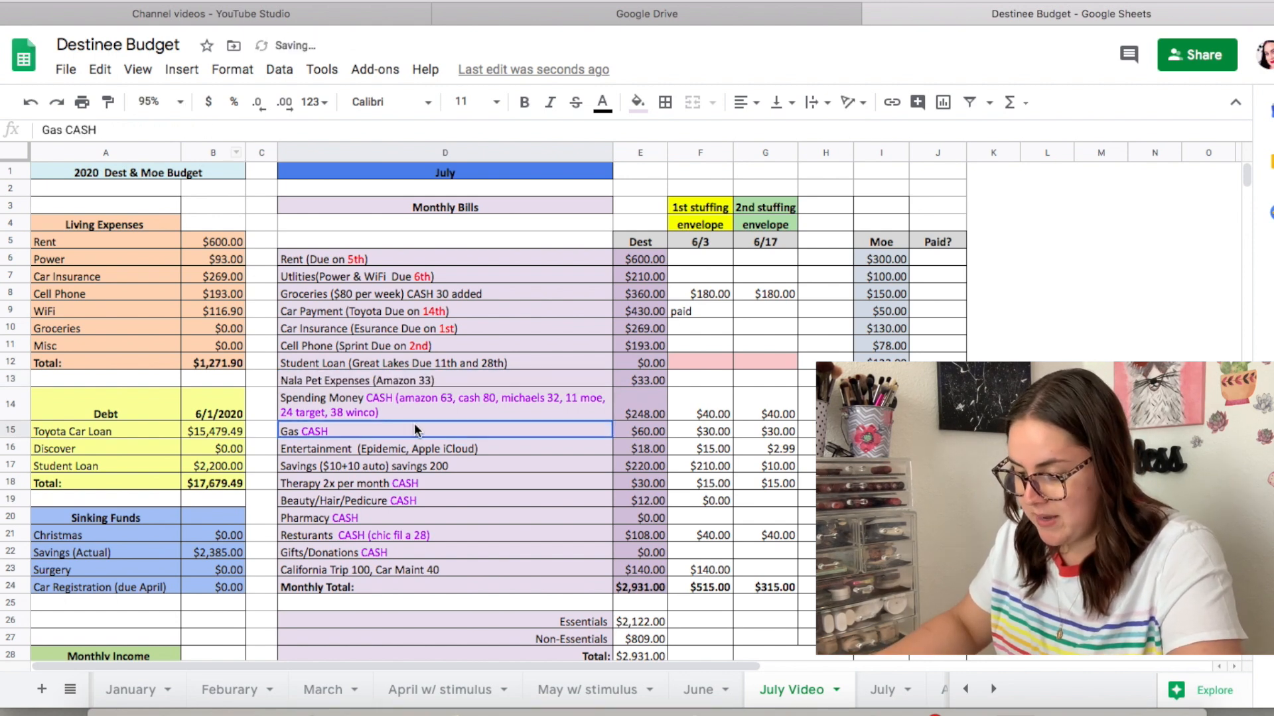
Try to colour the "(Amazon 33)" text in the pet expenses label in D13 magenta.
click(414, 379)
drag(212, 130, 142, 130)
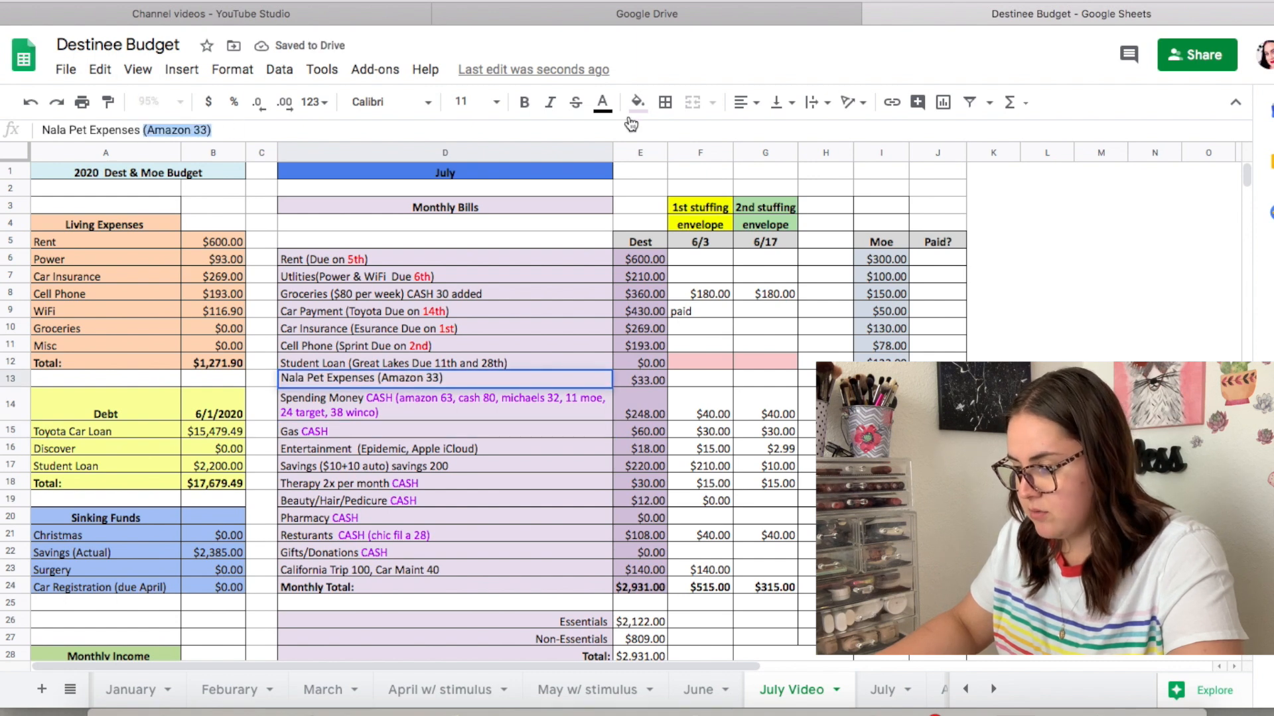
click(602, 103)
click(791, 189)
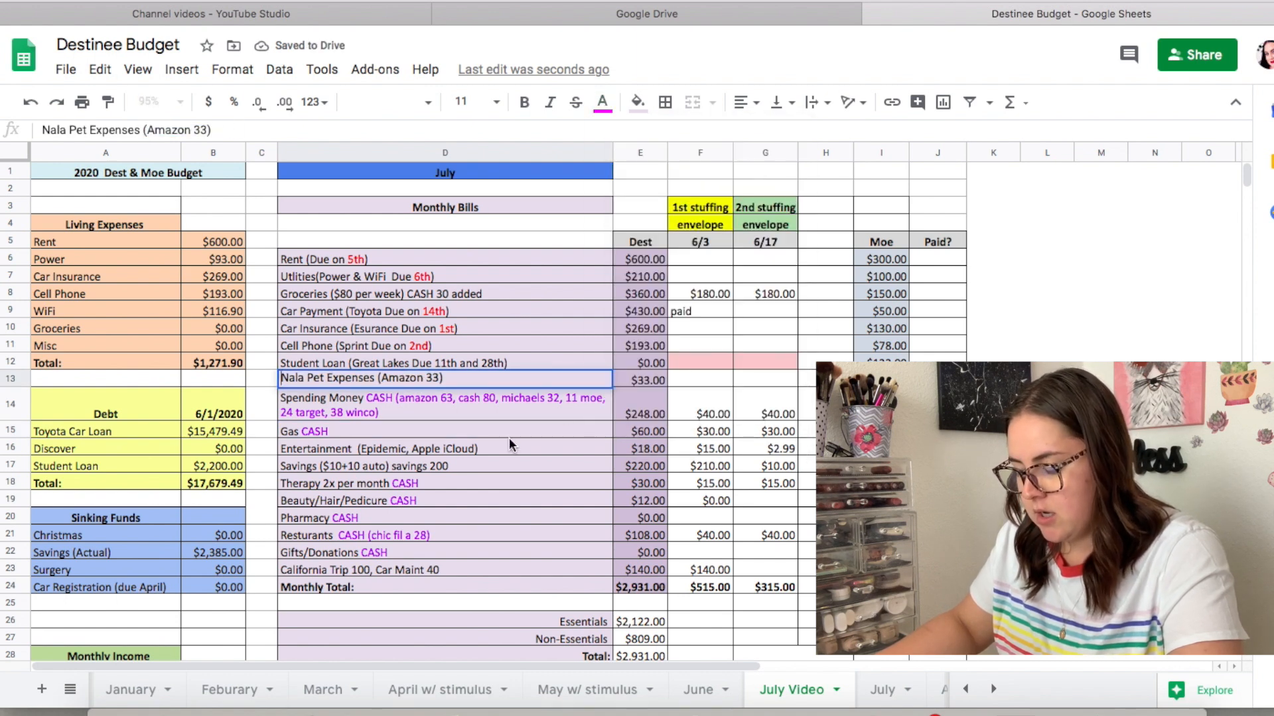
click(508, 436)
click(453, 379)
drag(212, 130, 144, 130)
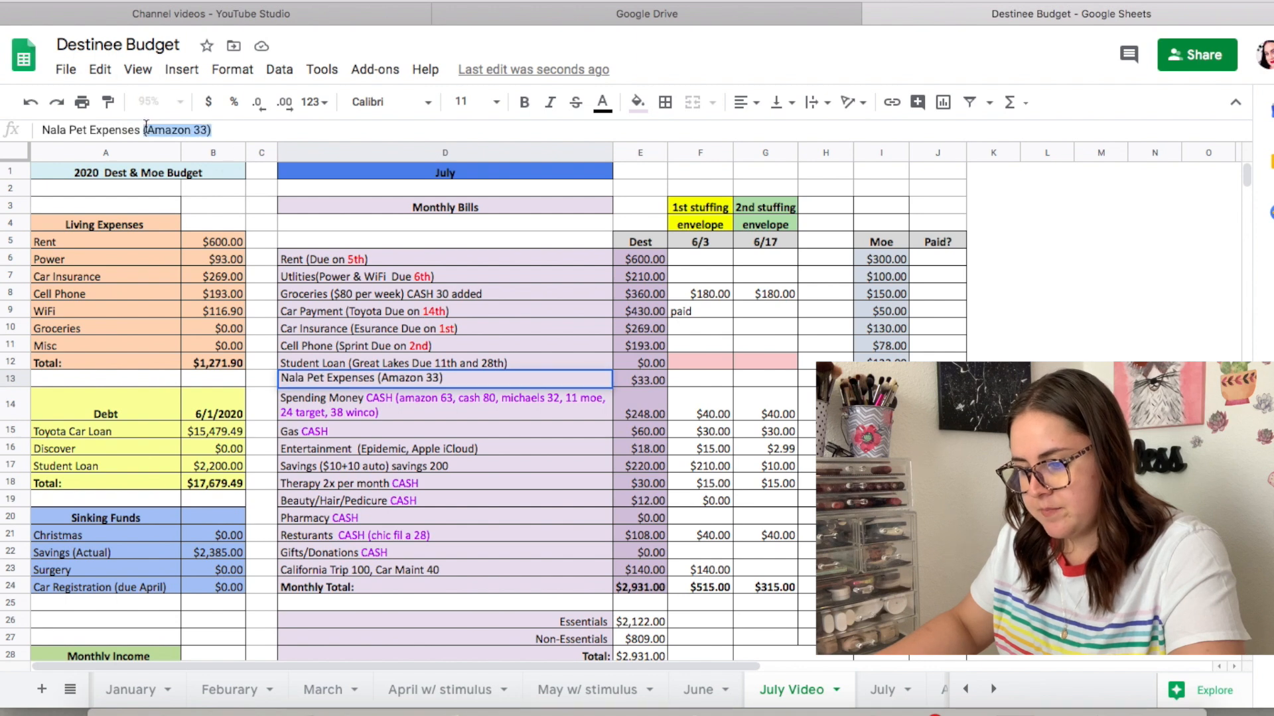
click(600, 103)
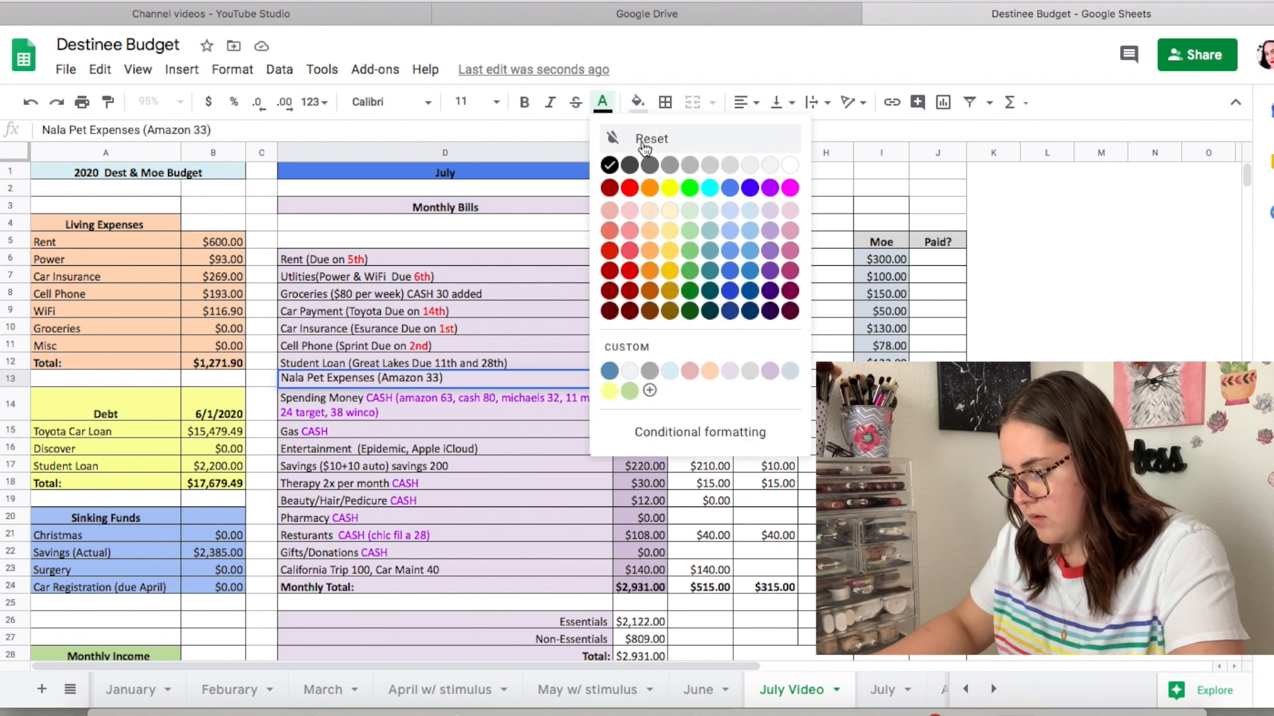
click(791, 185)
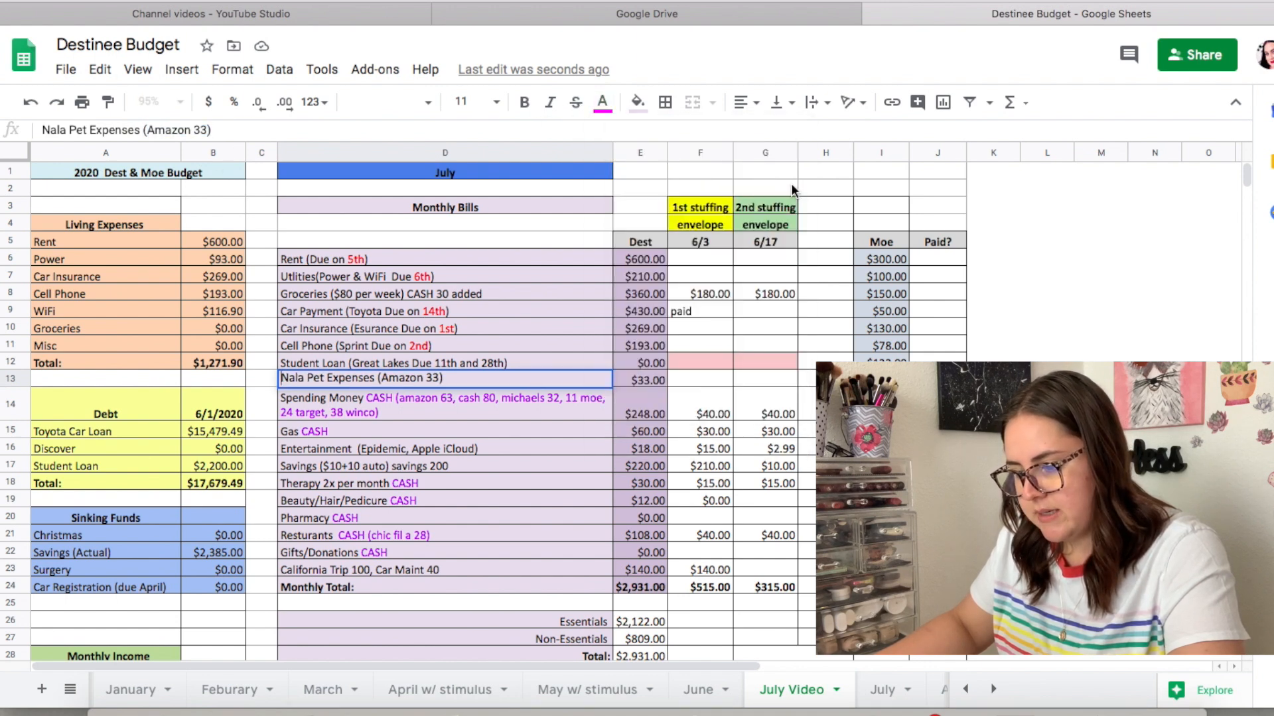
click(383, 439)
click(480, 380)
click(414, 412)
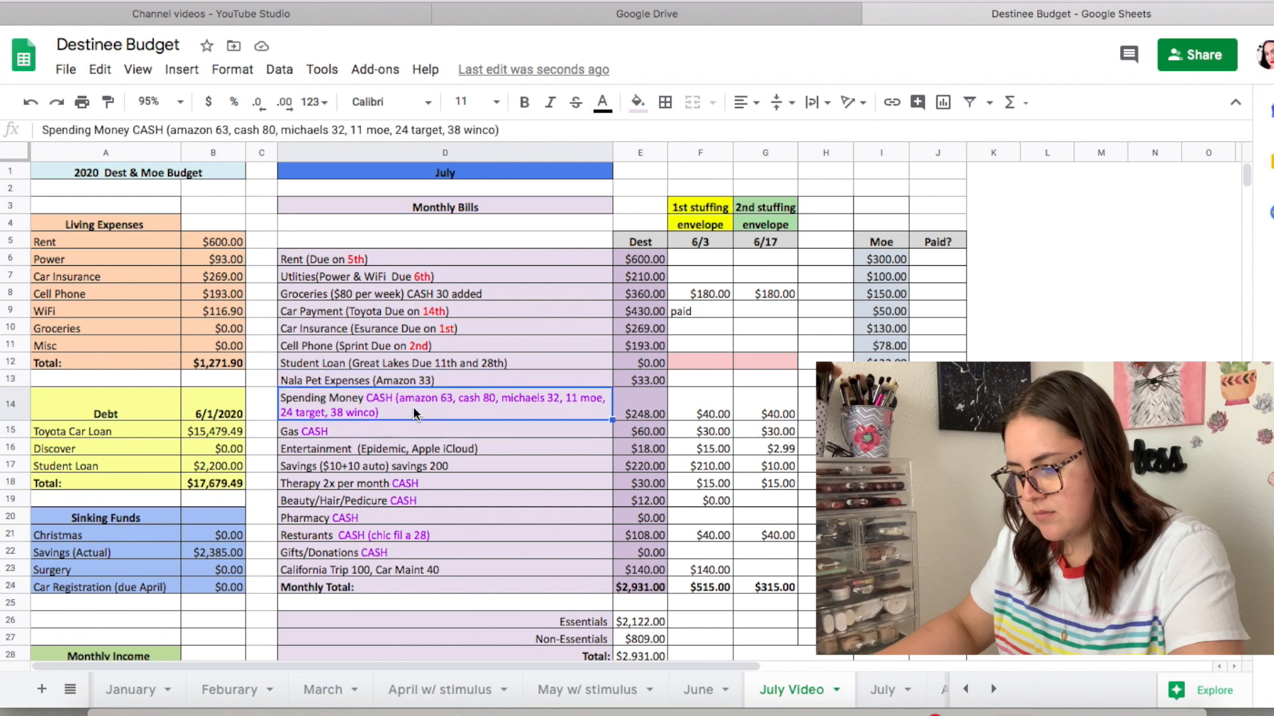
Try to colour the "(Amazon 33)" text in the pet expenses label in D13 purple.
click(414, 376)
drag(216, 130, 141, 132)
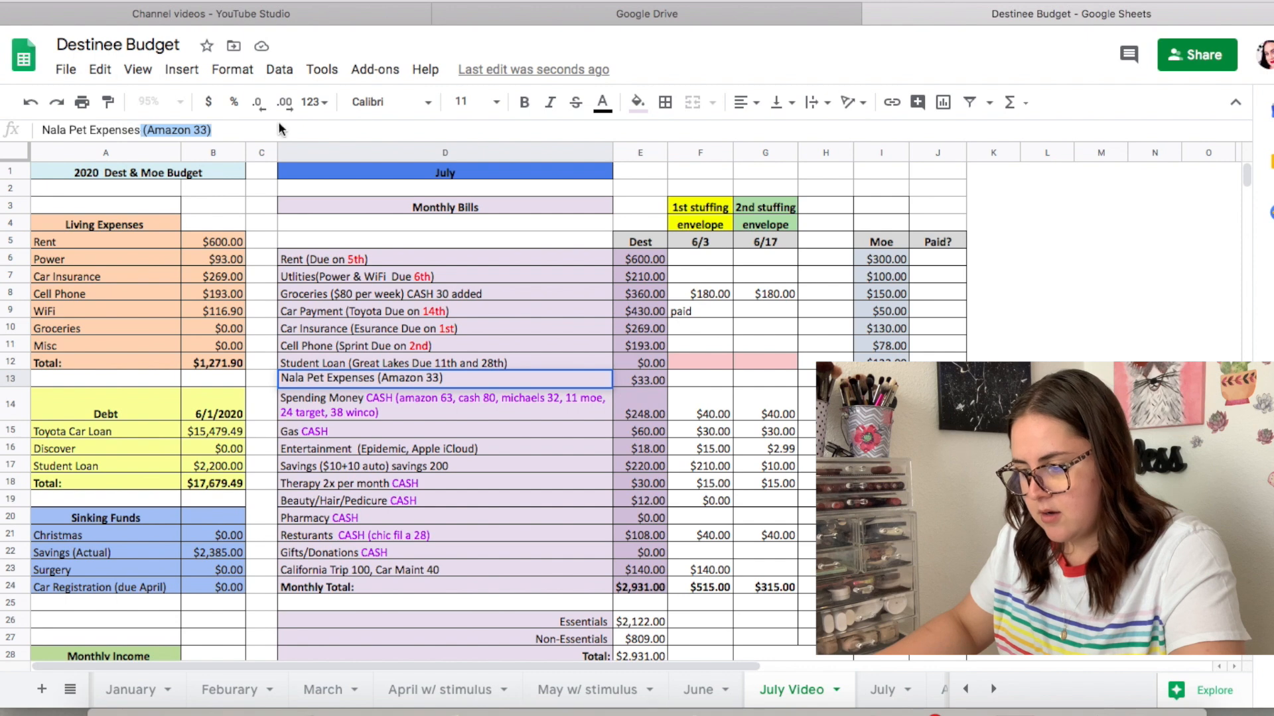
click(599, 102)
click(771, 192)
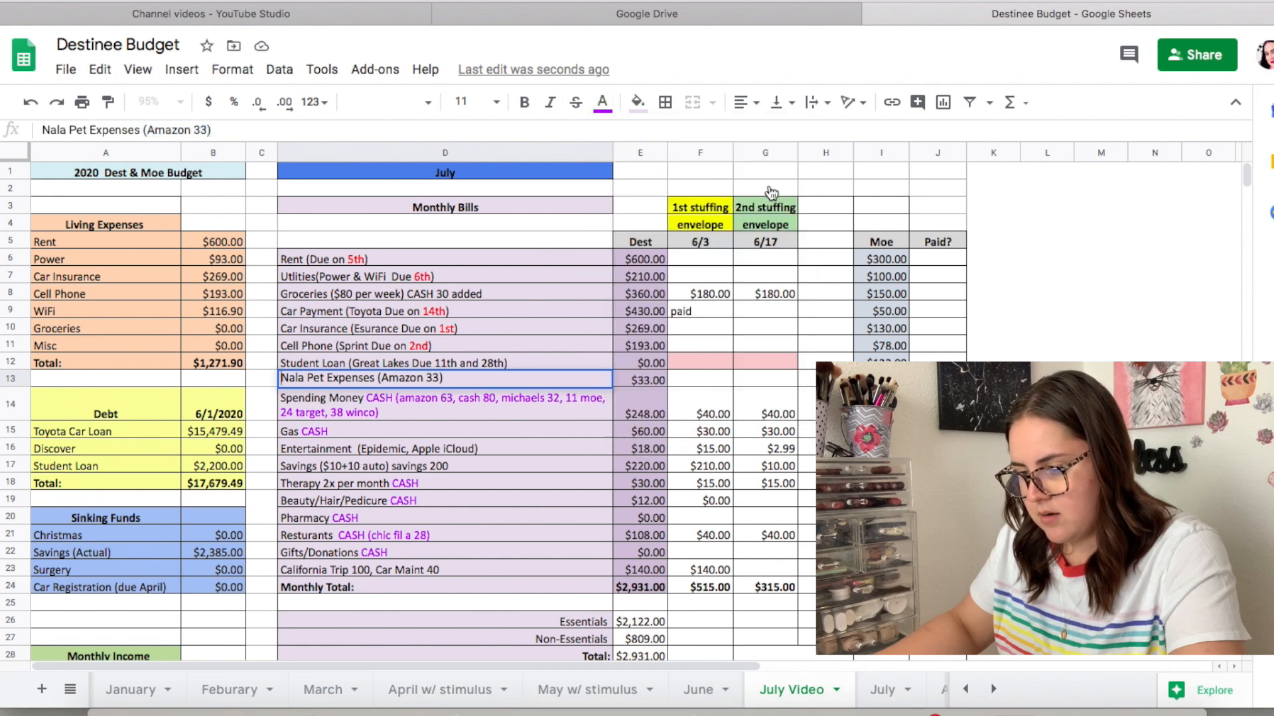
click(511, 313)
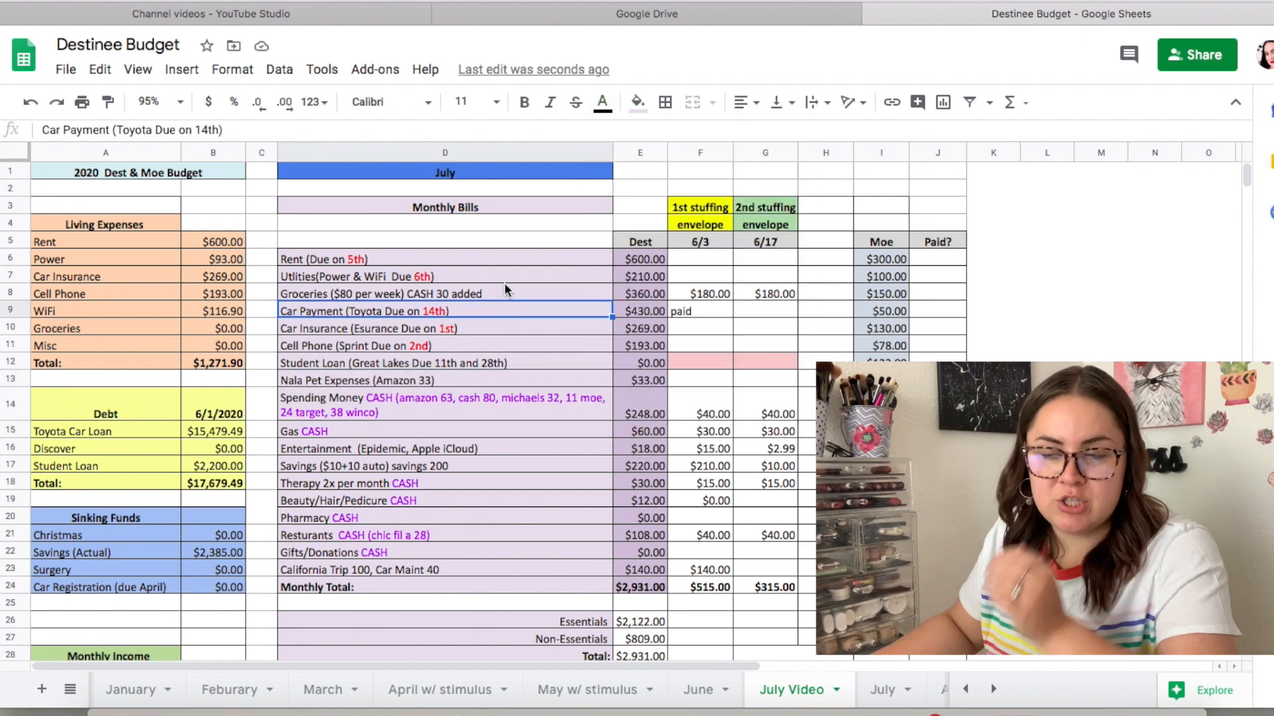
click(412, 379)
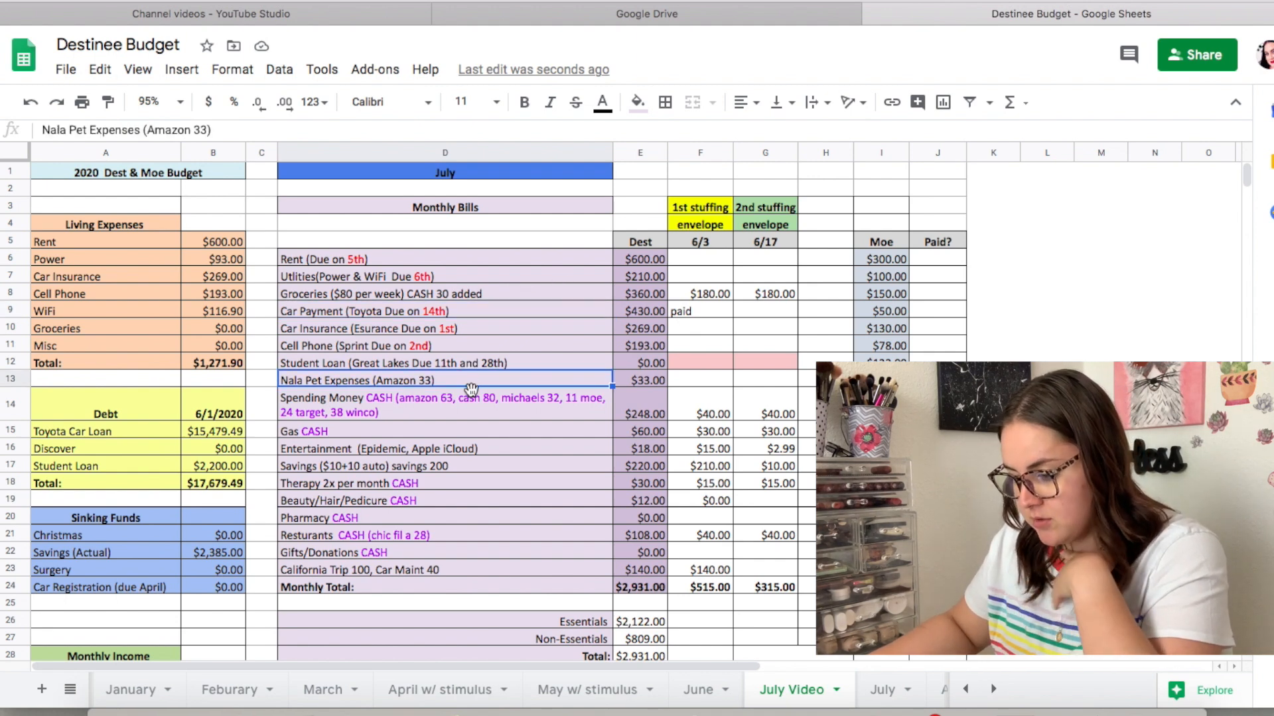
click(655, 382)
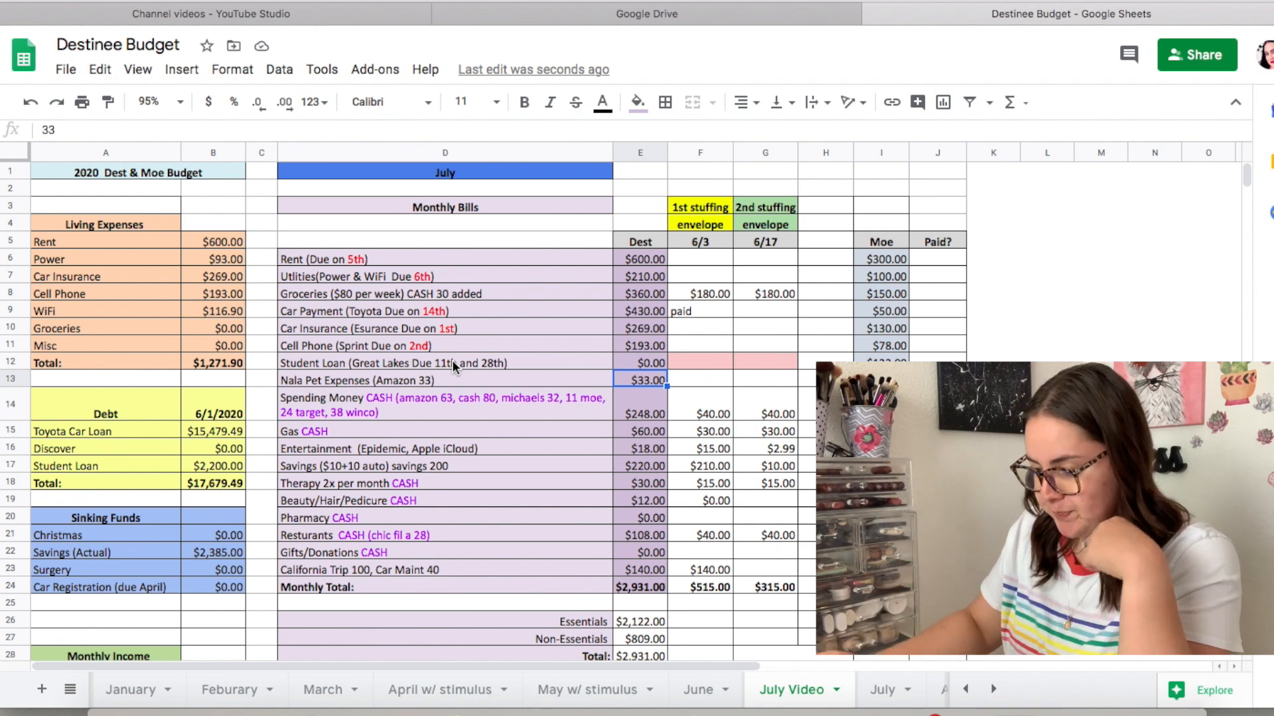
Remove the parenthesised purchase breakdown from the spending money label in D14, keeping "Spending Money CASH".
click(464, 397)
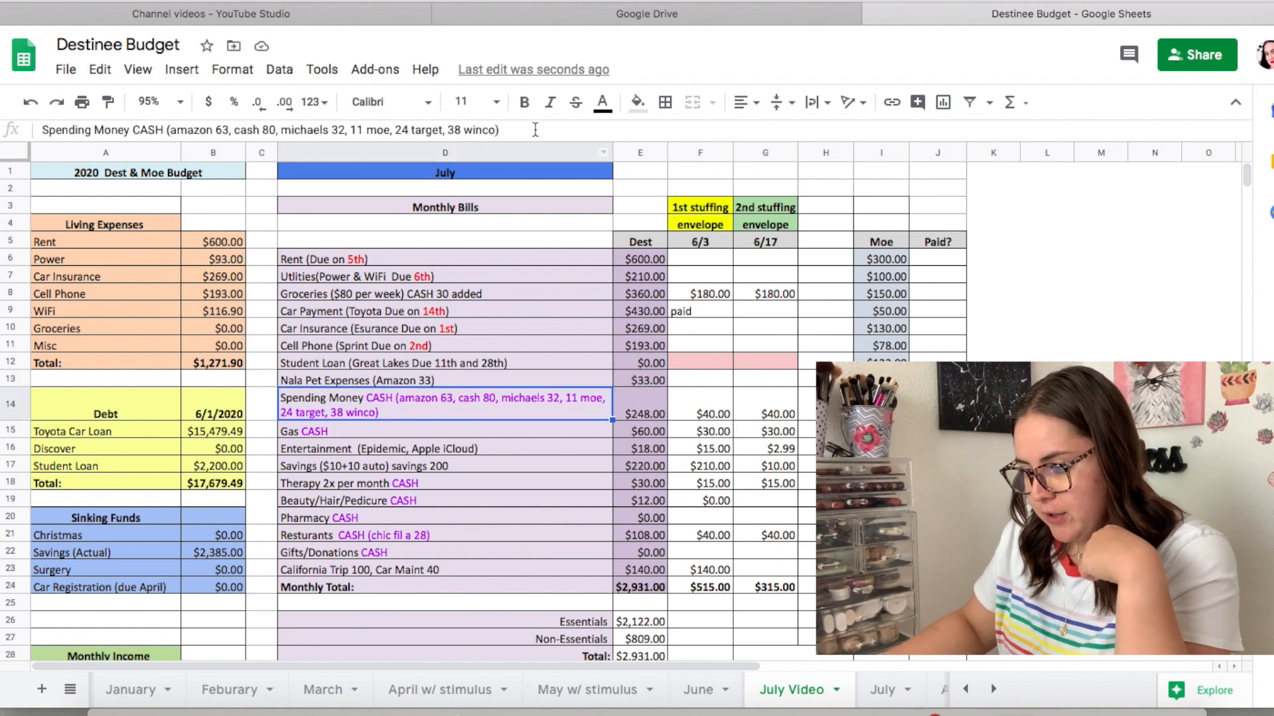
drag(535, 130, 170, 129)
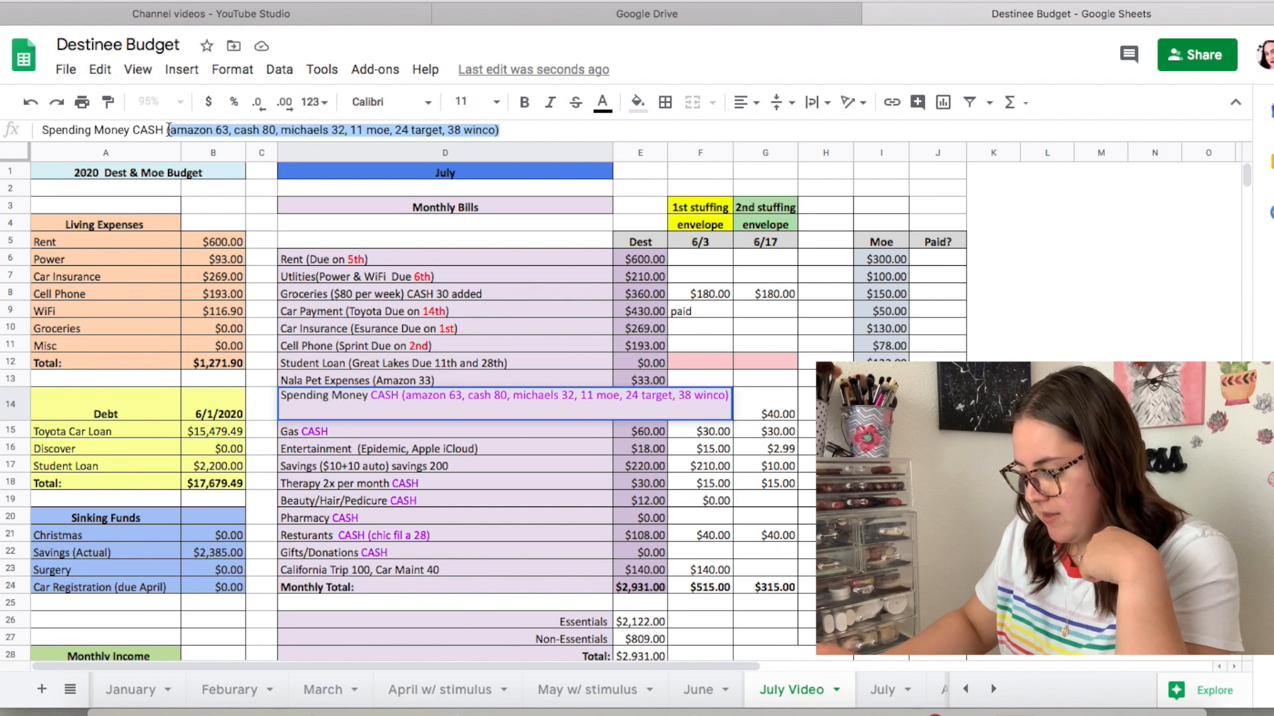
key(BackSpace)
key(BackSpace)
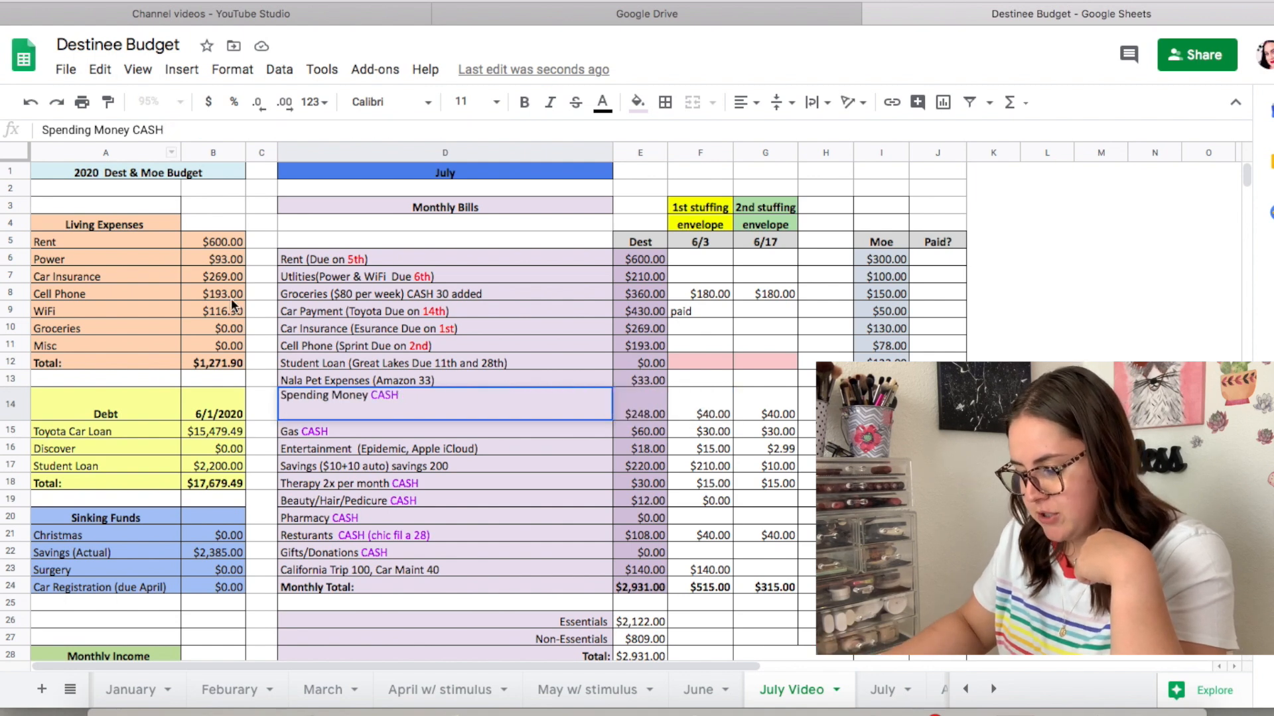
click(400, 485)
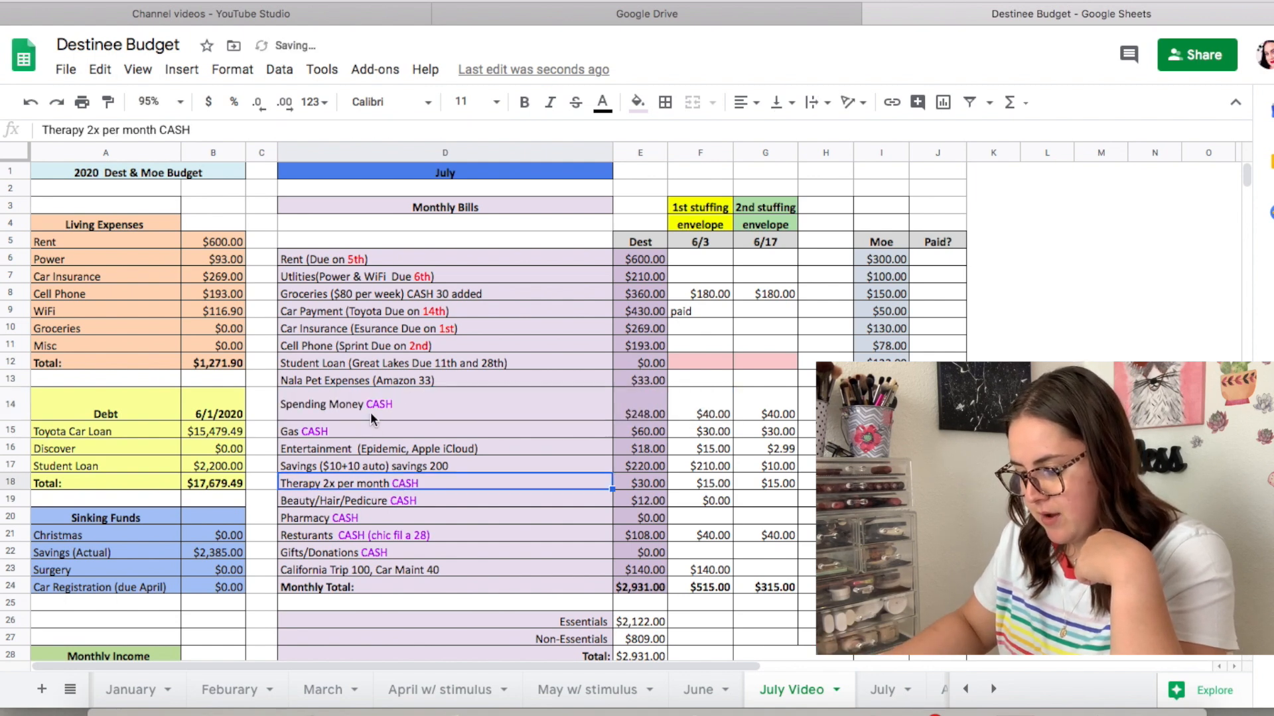
Set the spending money amount in E14 to 100.
click(650, 416)
text(10)
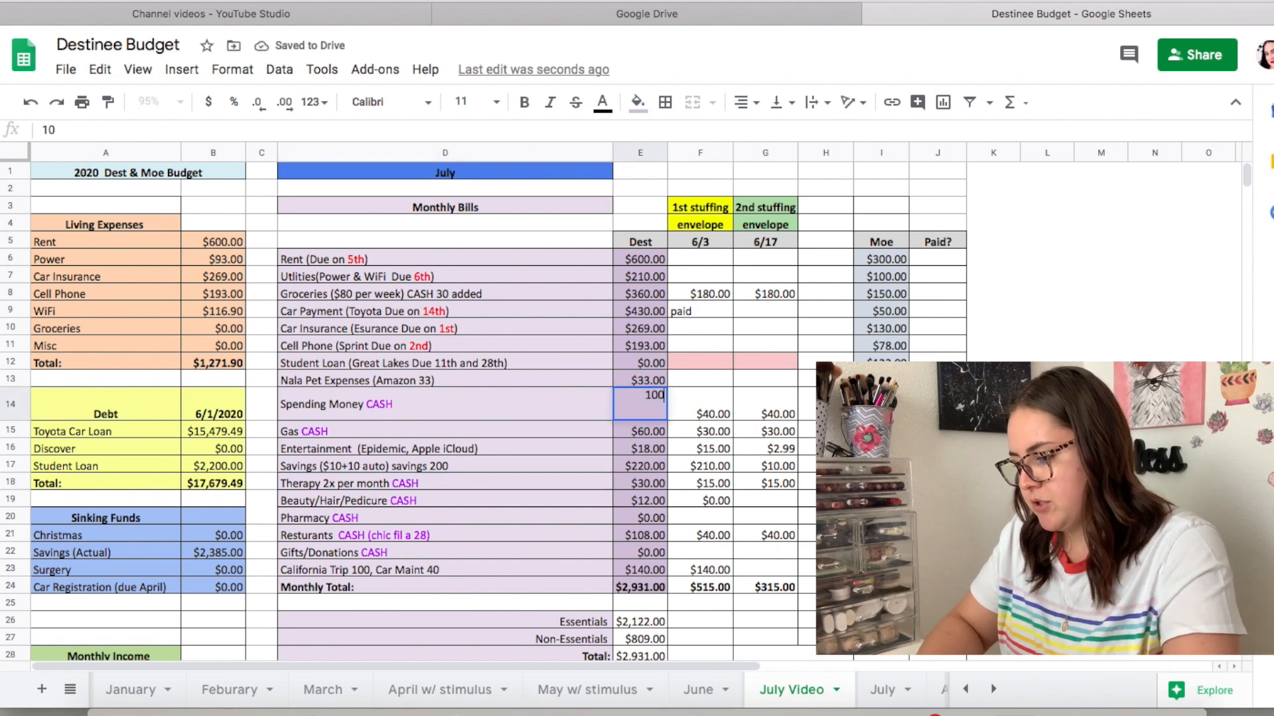
text(0)
click(737, 415)
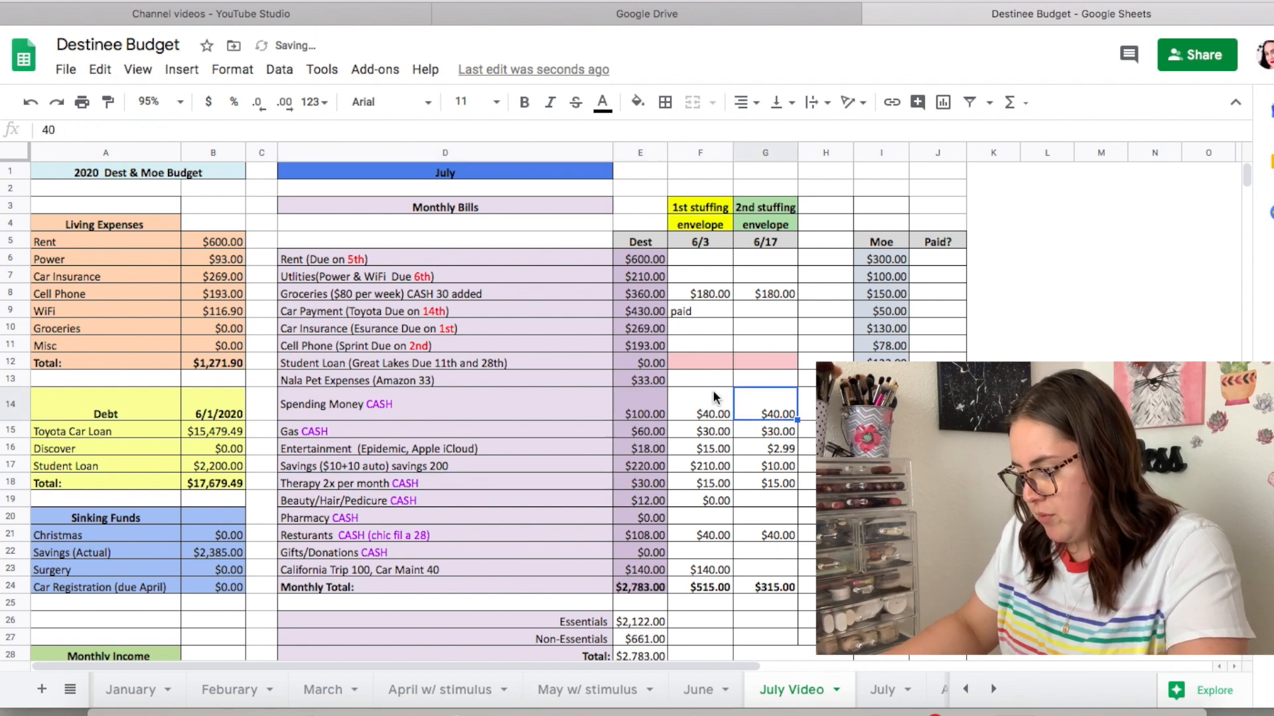
Set the spending money amount in E14 to 80 and check the gas amount below it.
click(644, 408)
text(80)
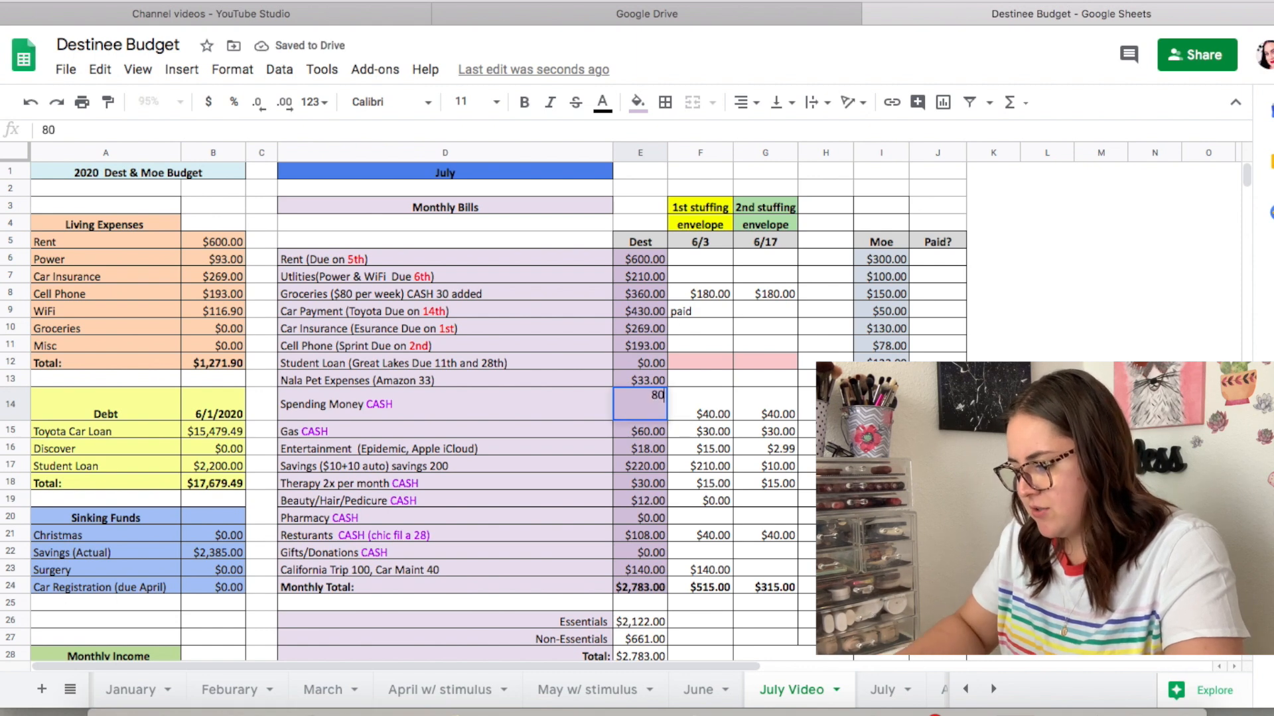
click(771, 386)
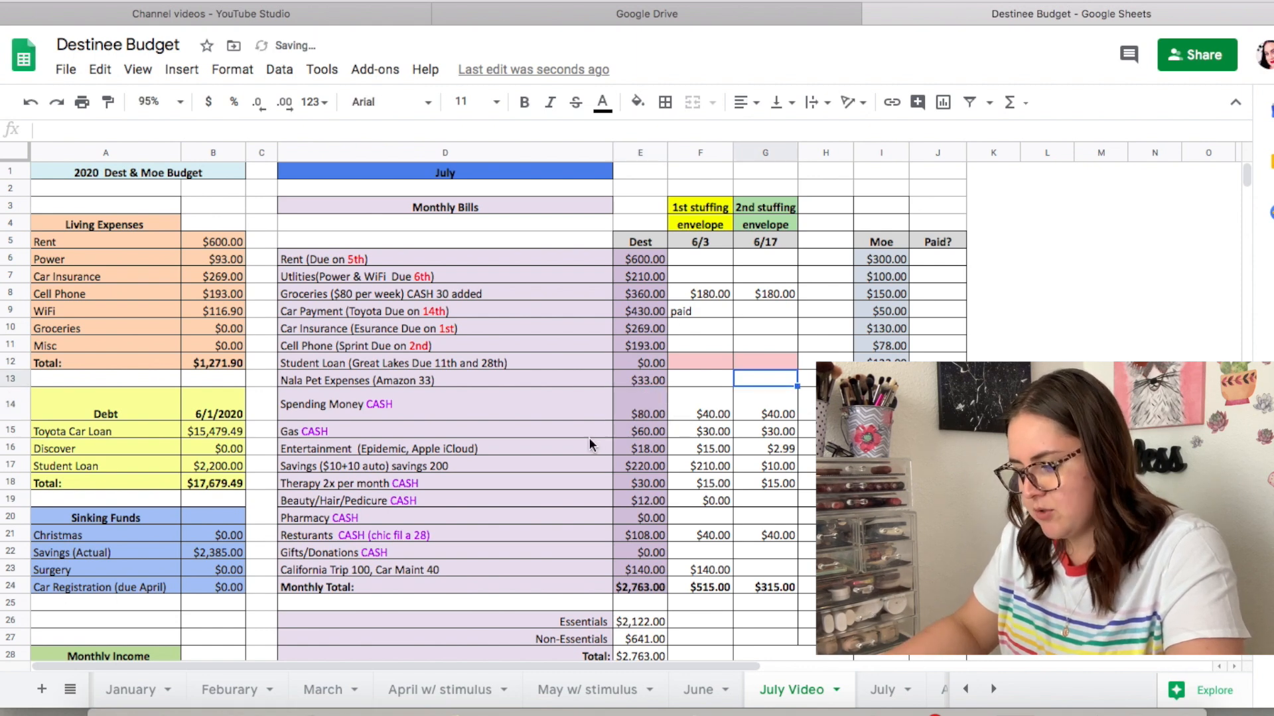
click(658, 430)
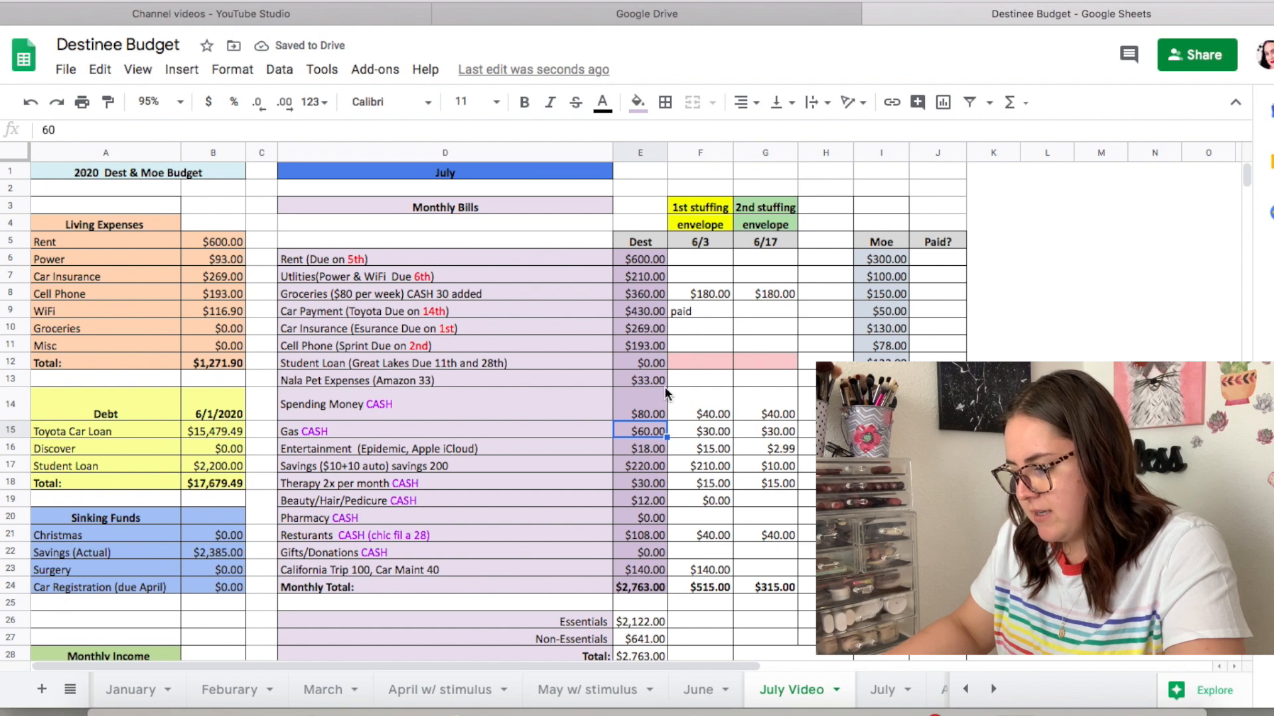
click(658, 406)
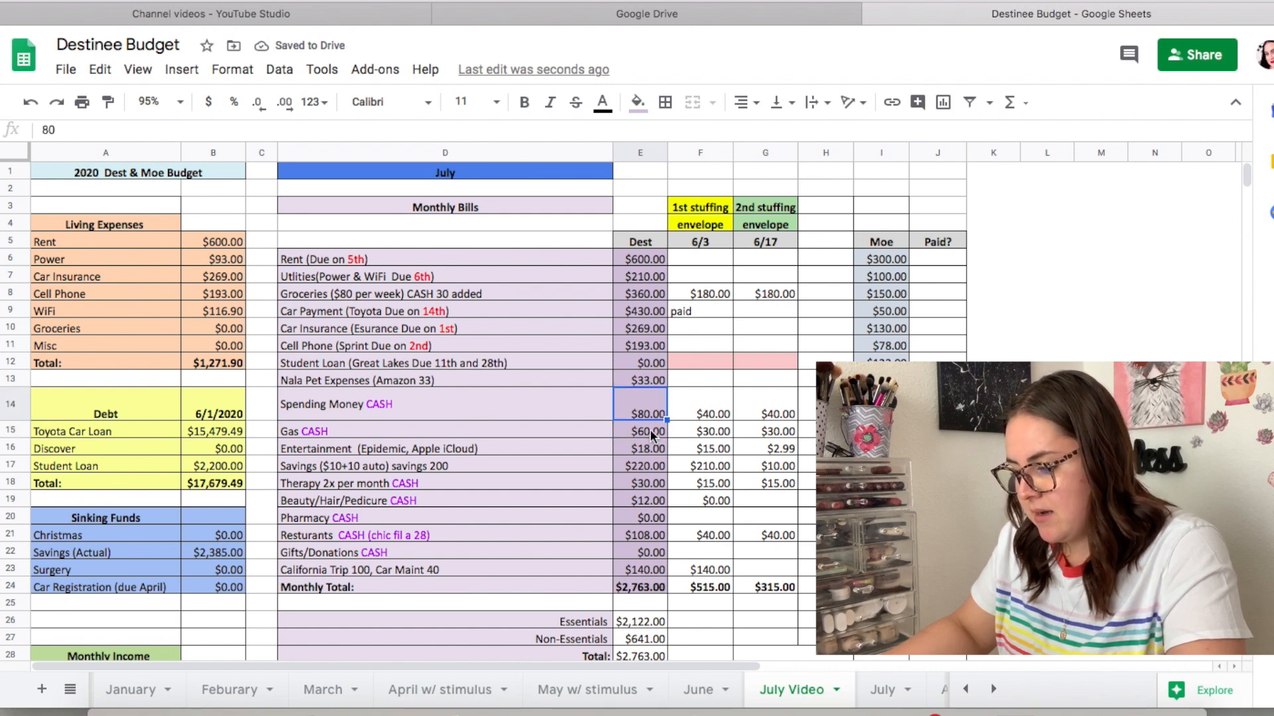
click(650, 432)
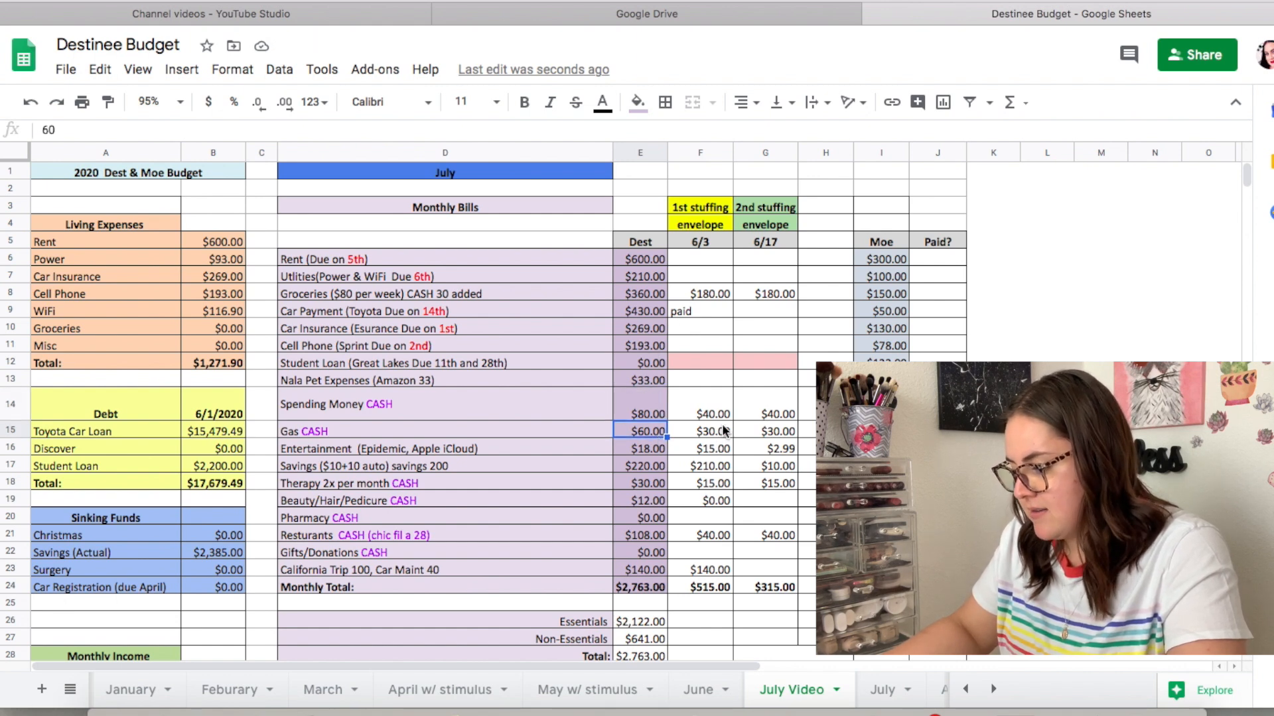
Clear the "paid" note in F9 and both spending money envelope amounts in F14 and G14.
click(708, 288)
click(695, 309)
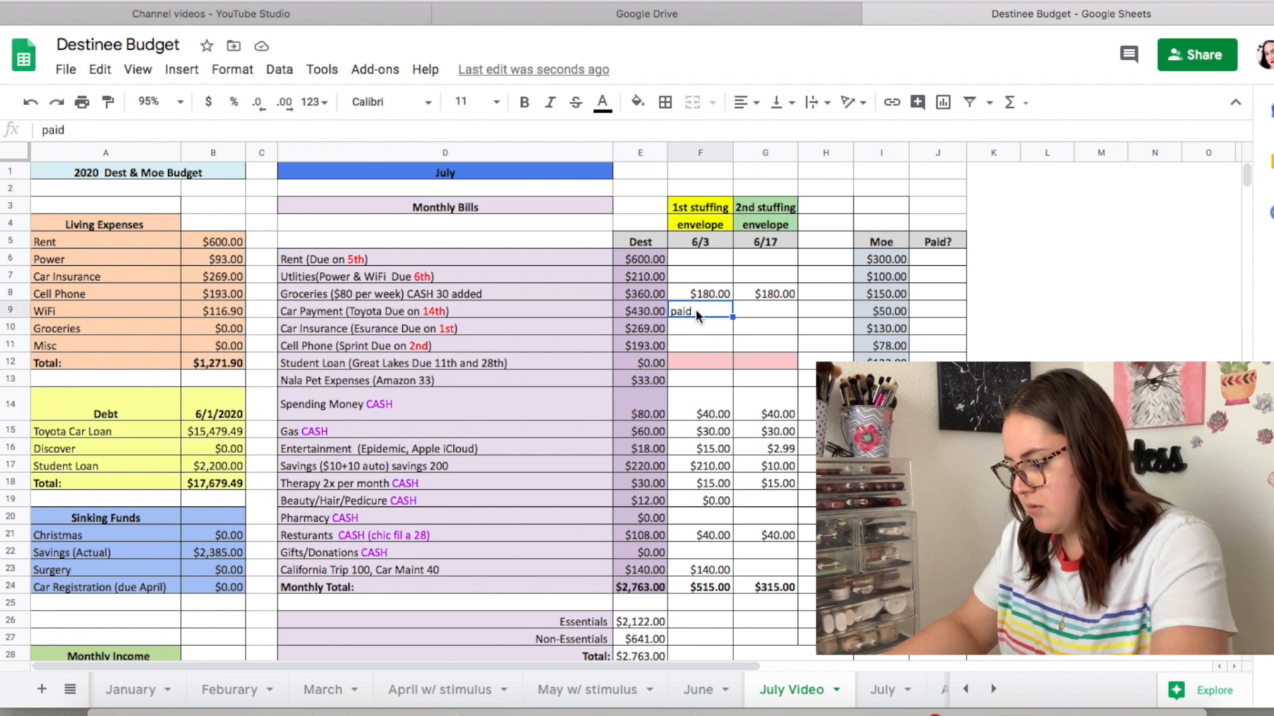
key(Delete)
click(707, 406)
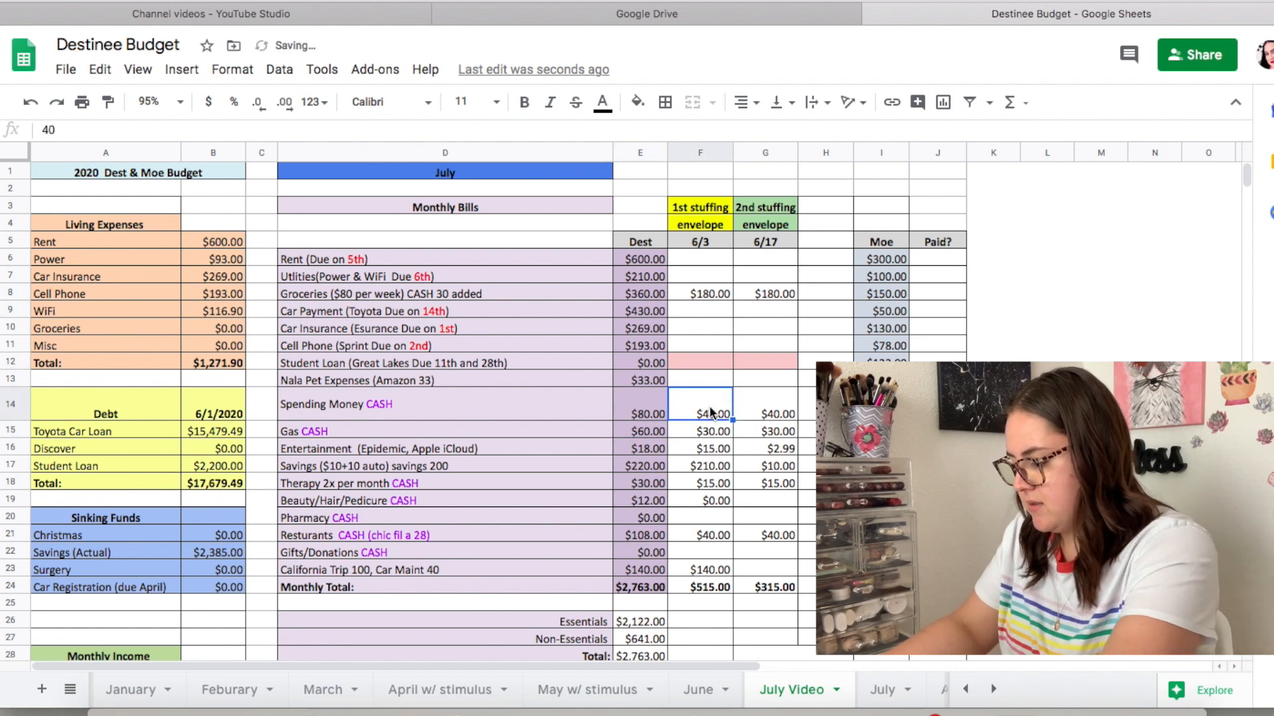
key(Delete)
click(755, 395)
key(Delete)
Clear the gas and entertainment envelope amounts in F15:G16.
click(723, 431)
key(Delete)
click(755, 432)
key(Delete)
click(729, 448)
key(Delete)
click(773, 450)
key(Delete)
Clear the savings and therapy envelope amounts in F17:G18.
click(703, 464)
key(Delete)
key(Right)
key(Delete)
click(703, 483)
key(Delete)
key(Right)
key(Delete)
Clear the remaining envelope amounts for beauty in F19, restaurants in F21 and G21, and the California trip in F23.
click(711, 502)
key(Delete)
click(711, 534)
key(Delete)
click(775, 534)
key(Delete)
click(708, 568)
key(Delete)
Set the first stuffing envelope date in F5 to 7/1 and the second in G5 to 7/15.
click(704, 239)
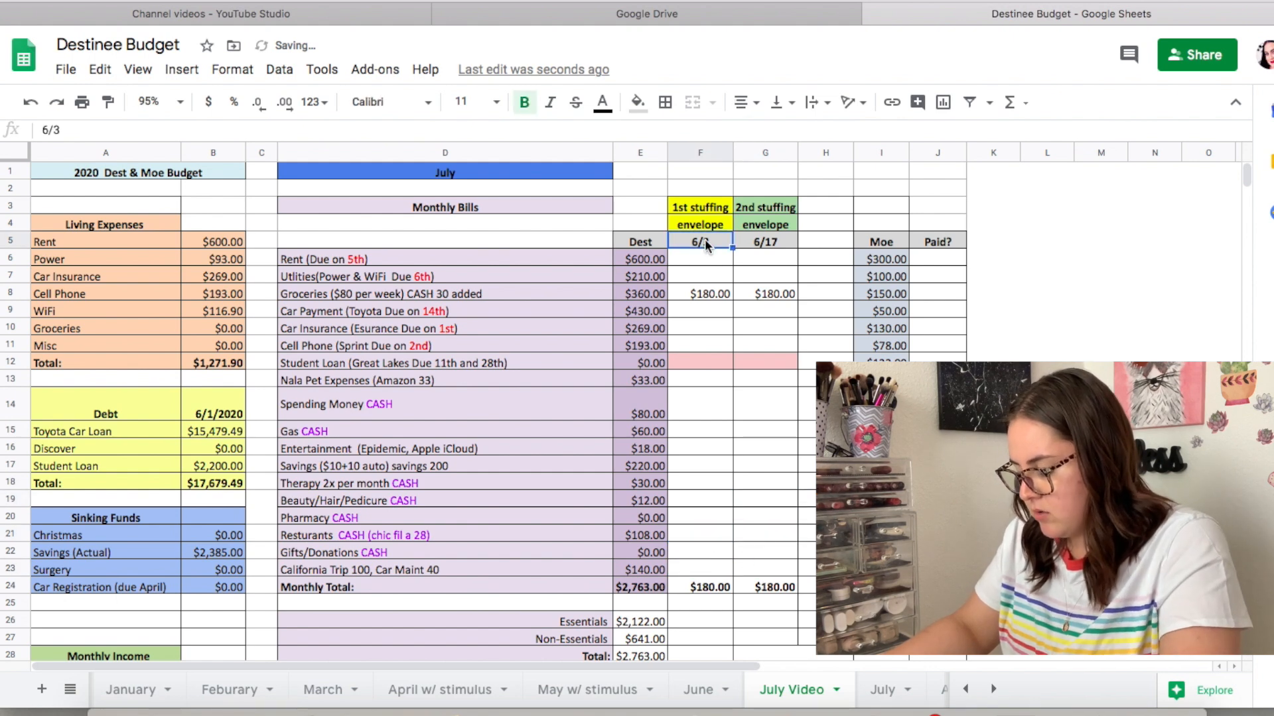
key(Delete)
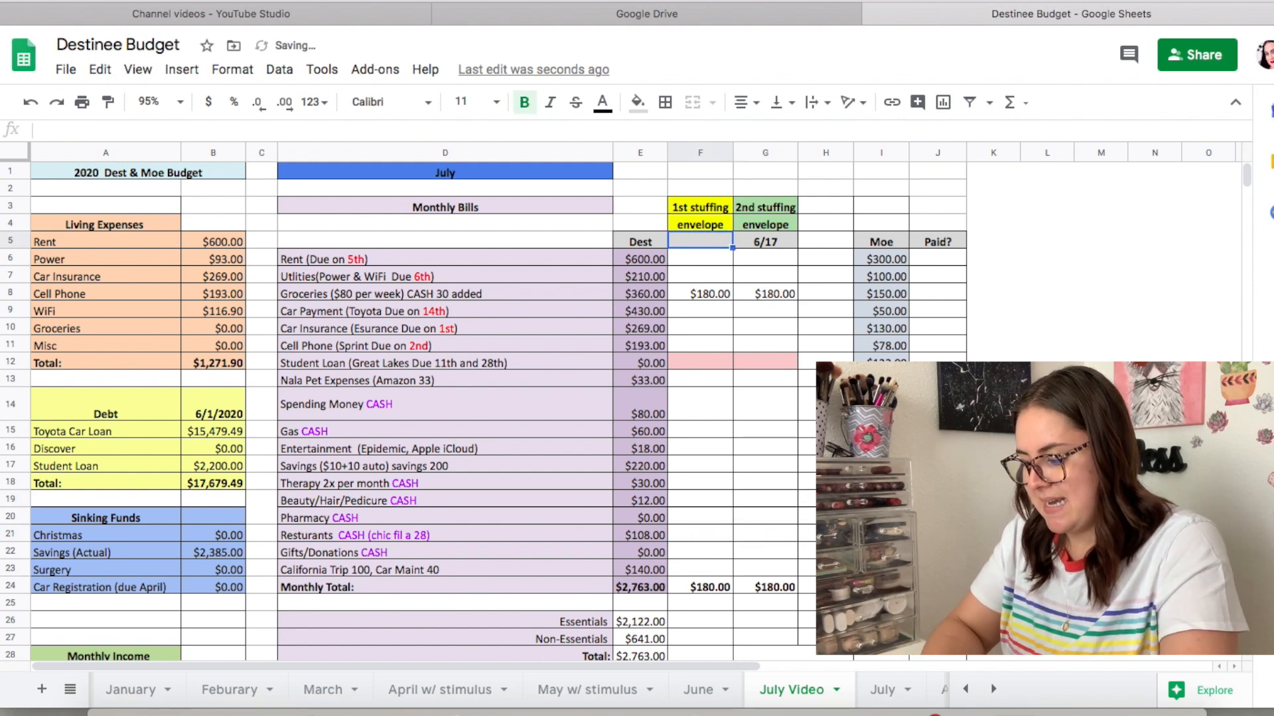
text(7/1)
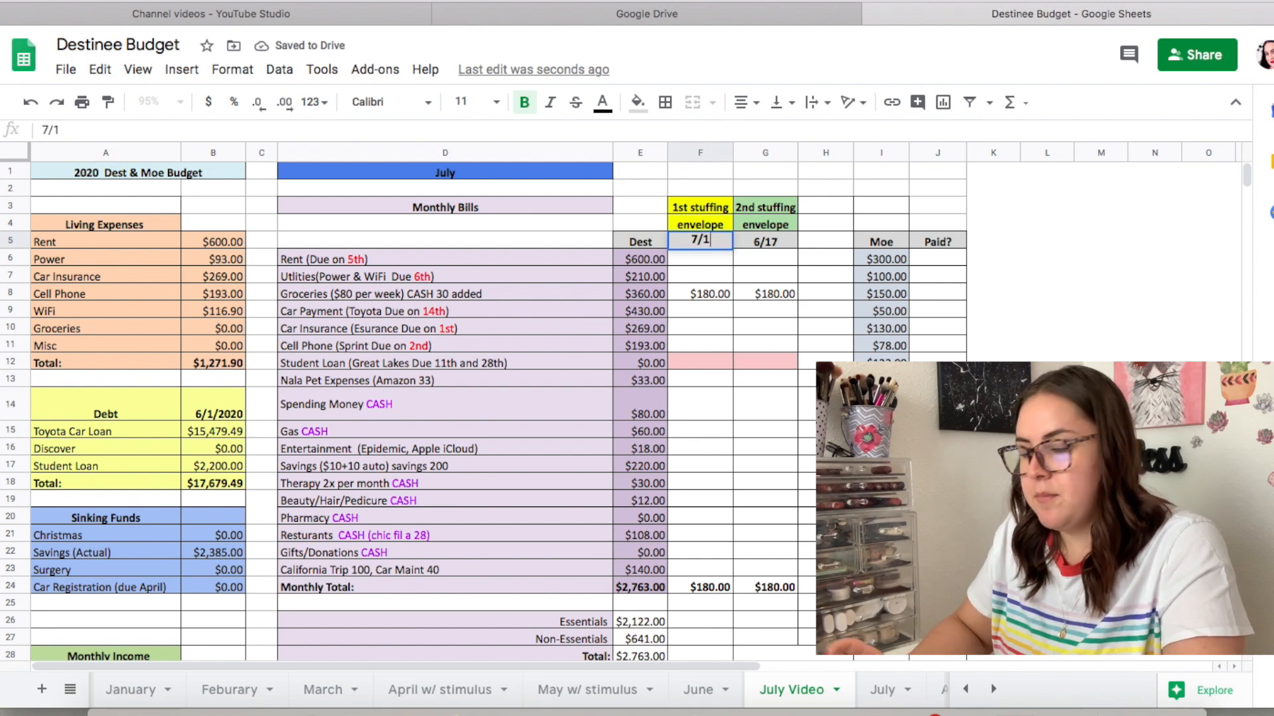
click(764, 241)
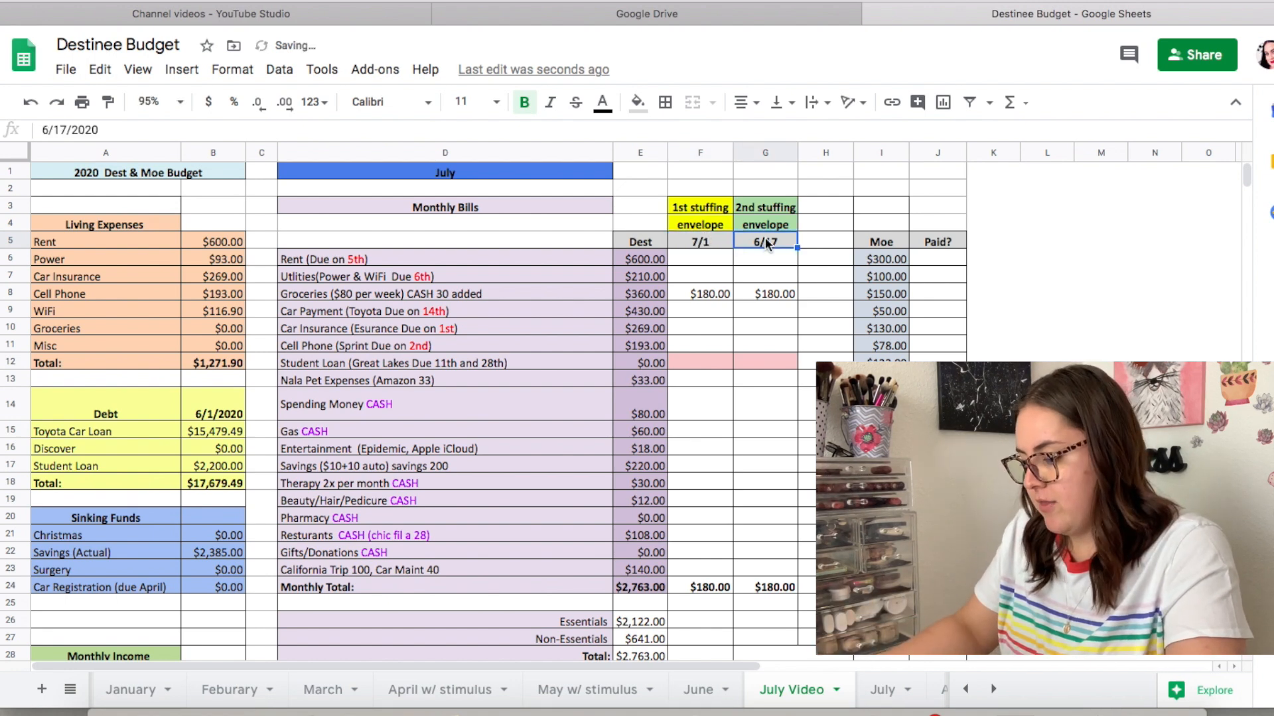
text(715)
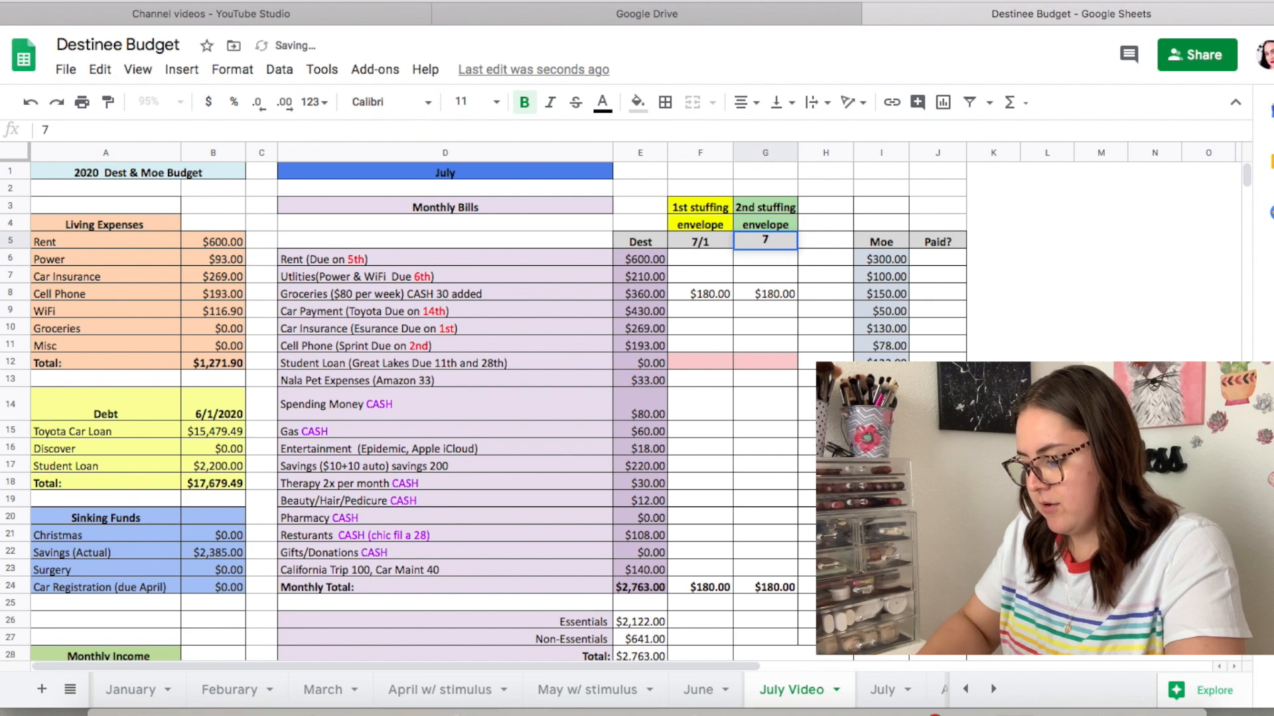
key(BackSpace)
key(BackSpace)
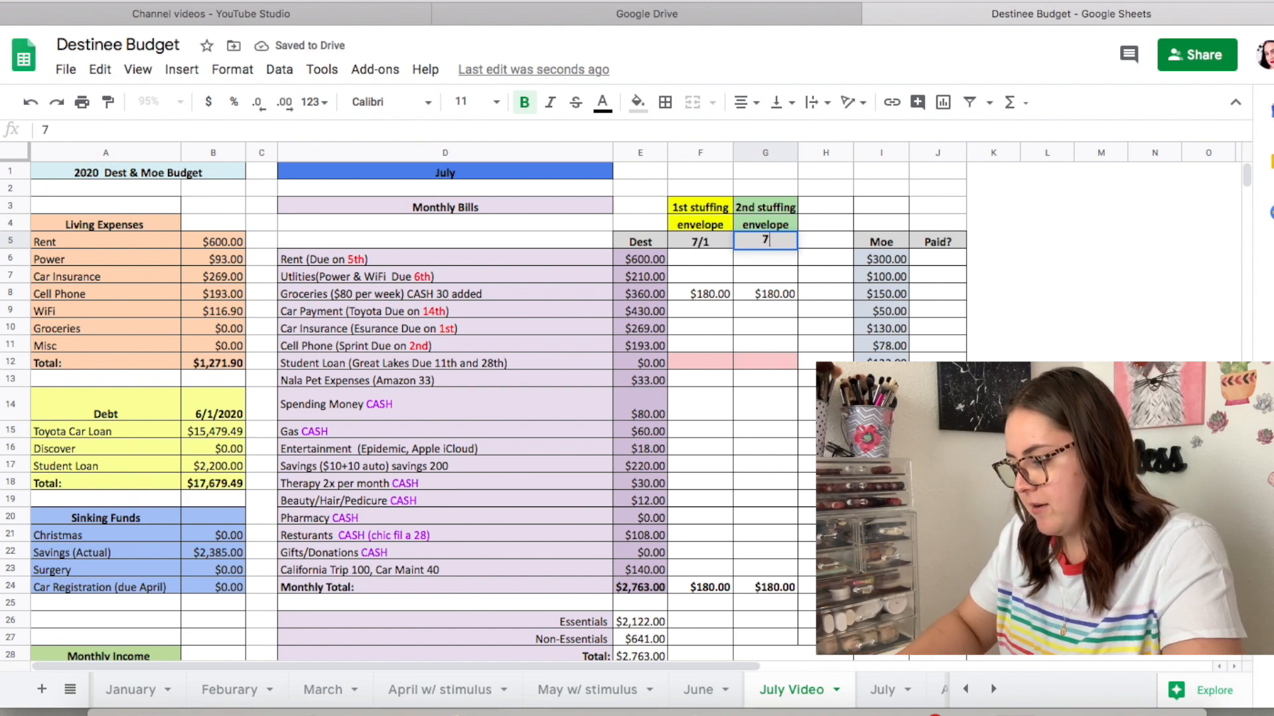
text(/15)
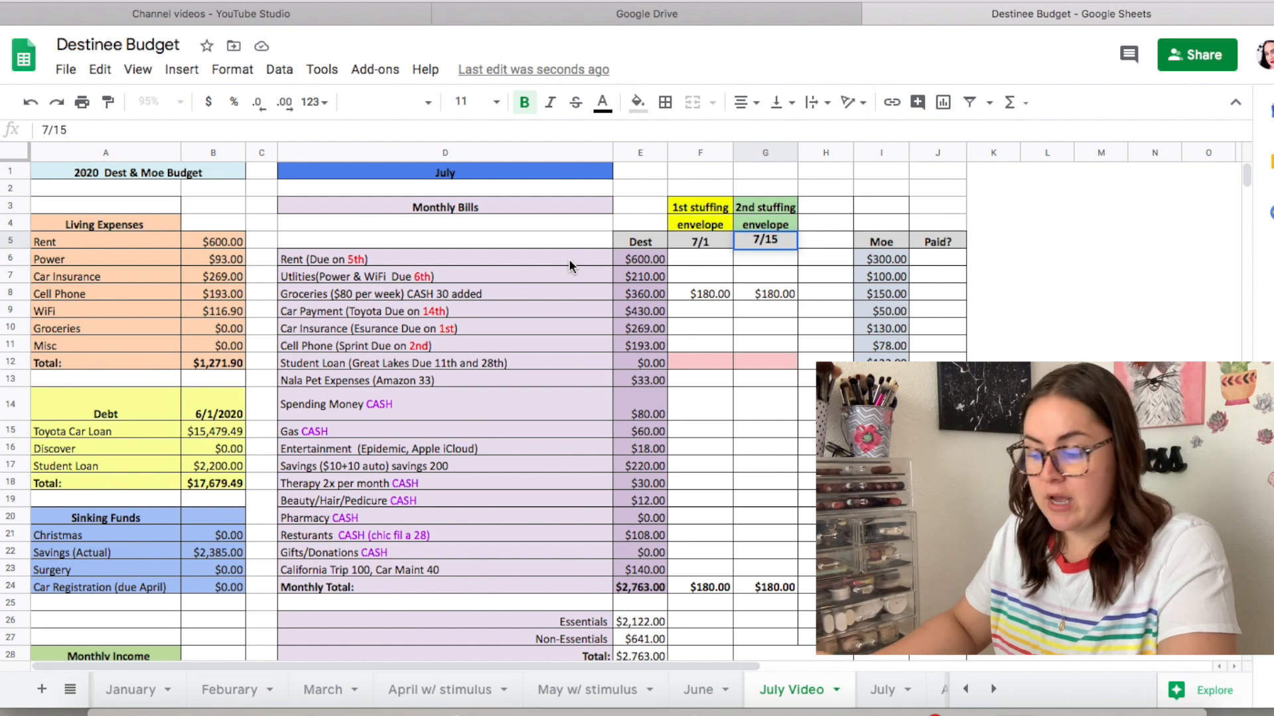
click(720, 326)
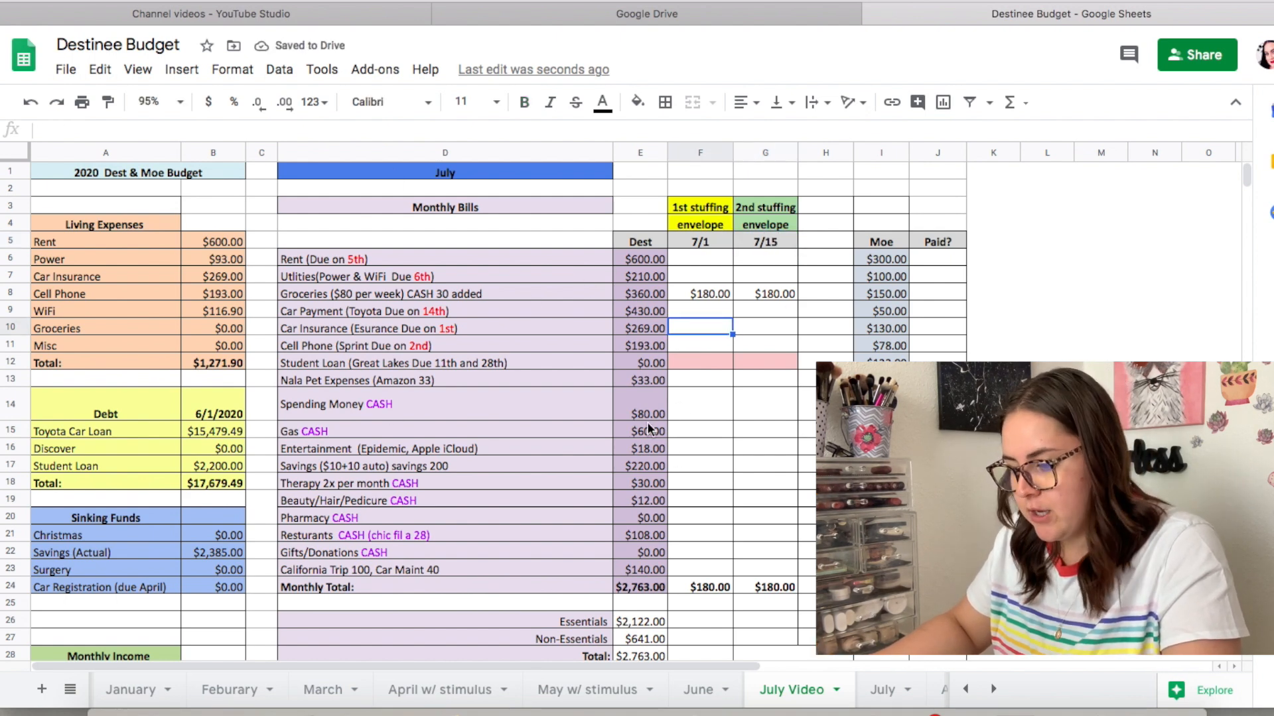
Remove the "savings 200" note from the savings label in D17, keeping "Savings ($10+10 auto)".
click(650, 451)
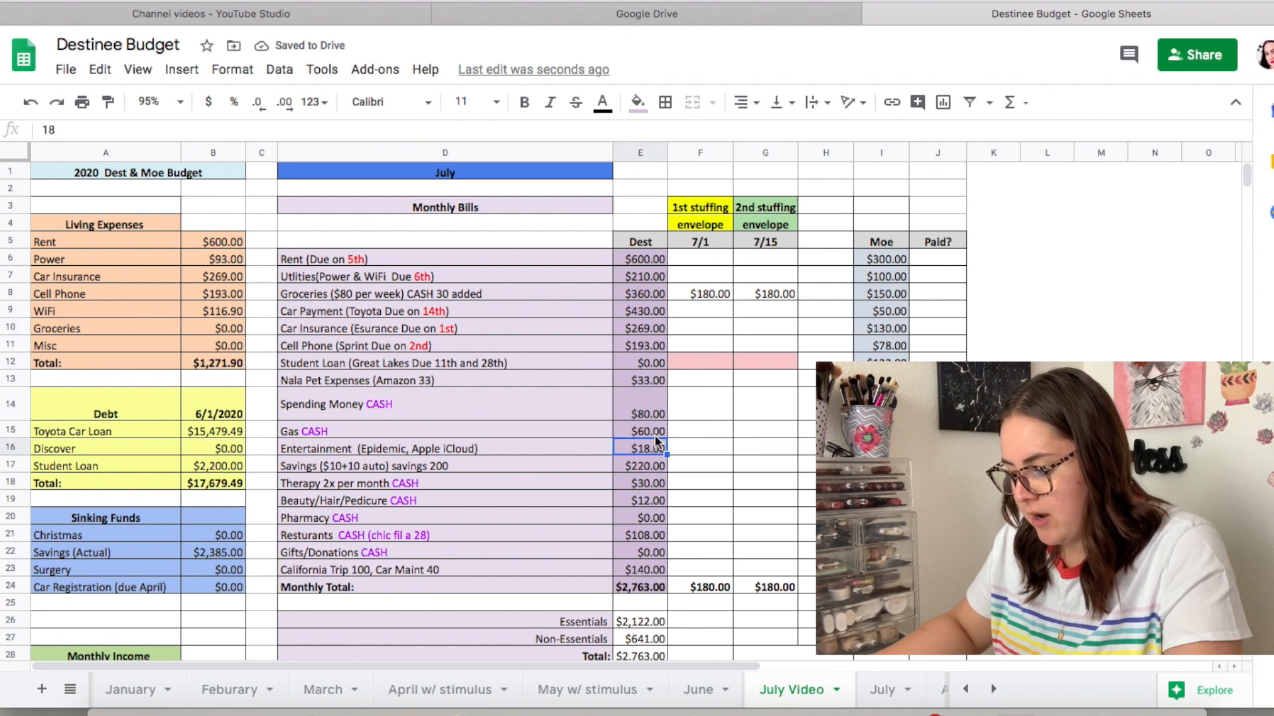
scroll(654, 441, down, 1)
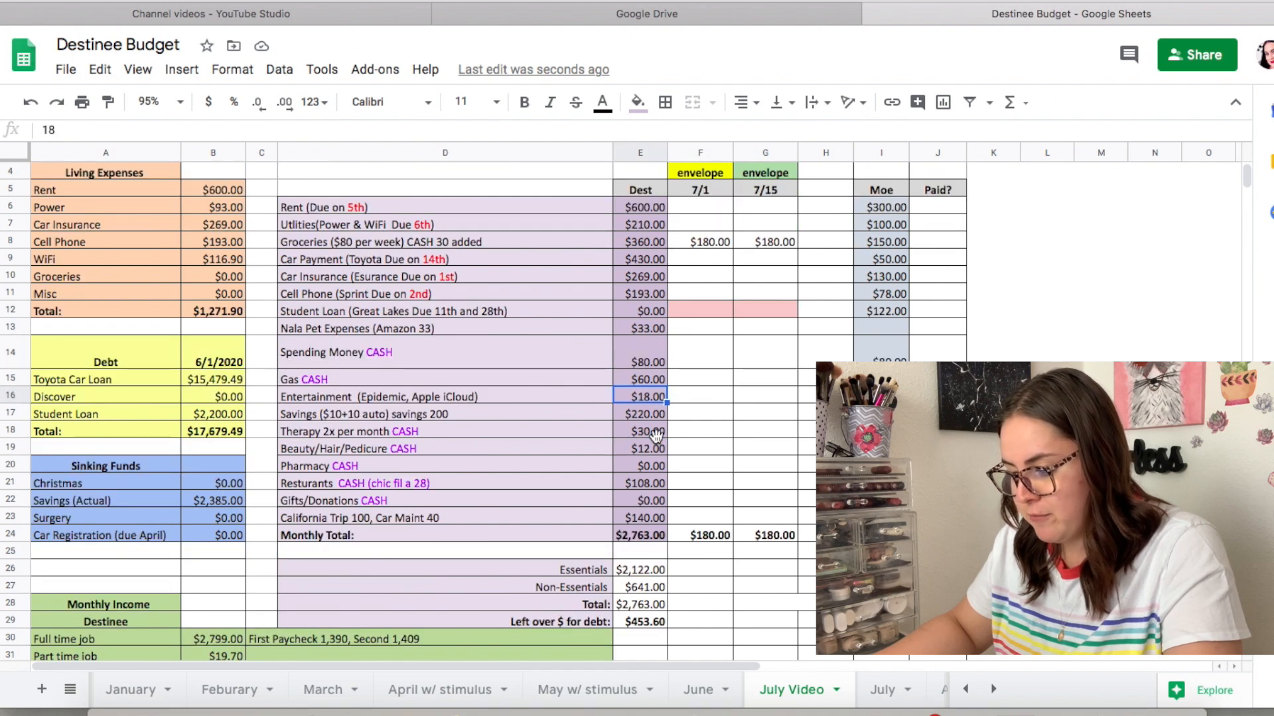
click(530, 412)
drag(228, 130, 172, 130)
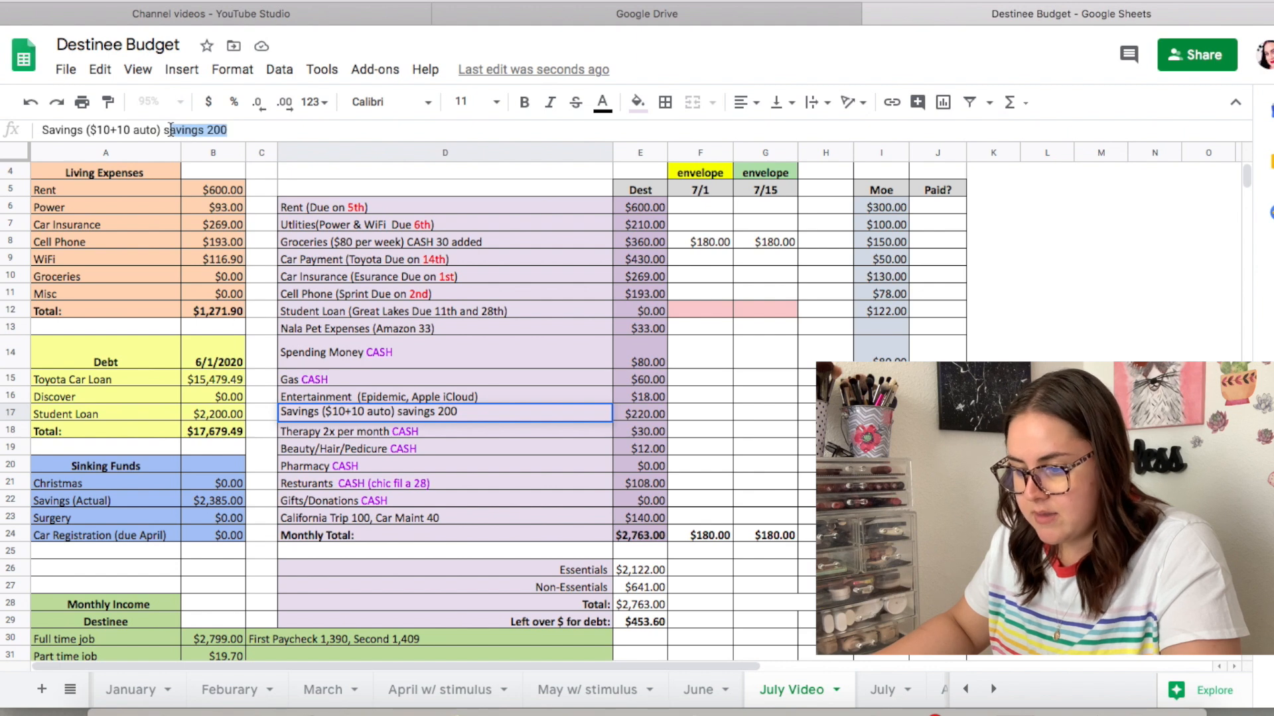
key(BackSpace)
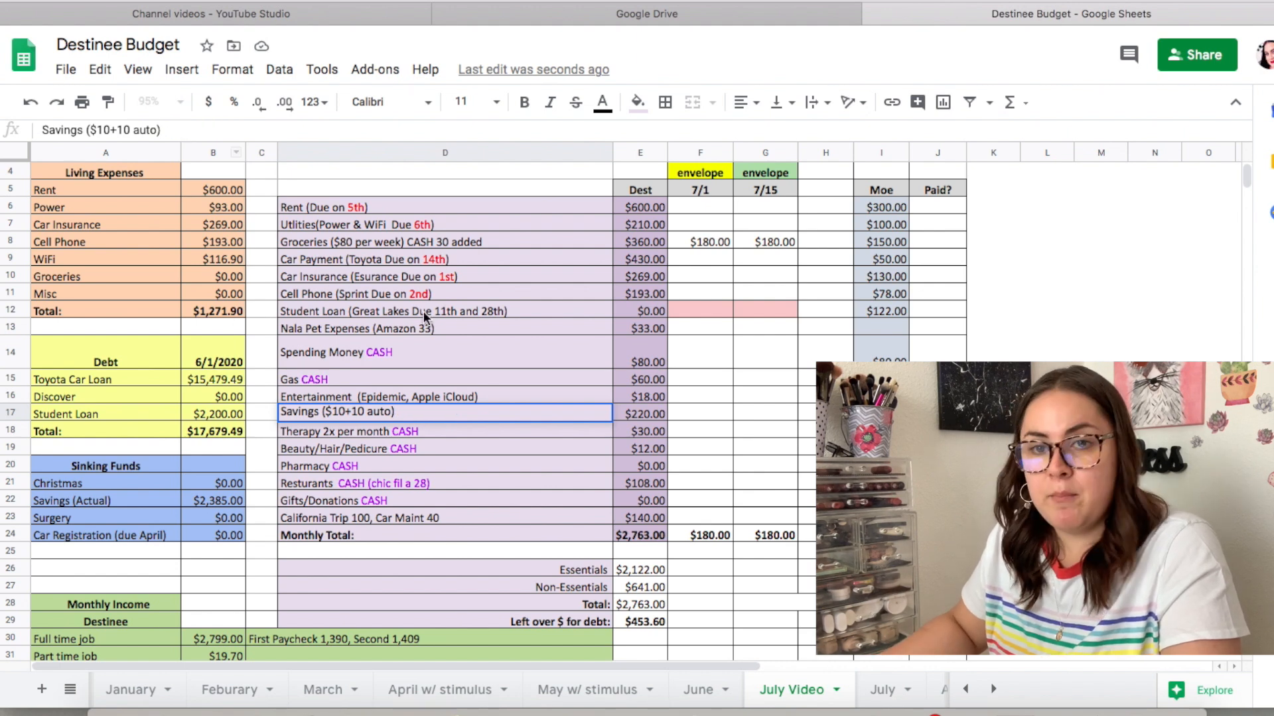
click(455, 296)
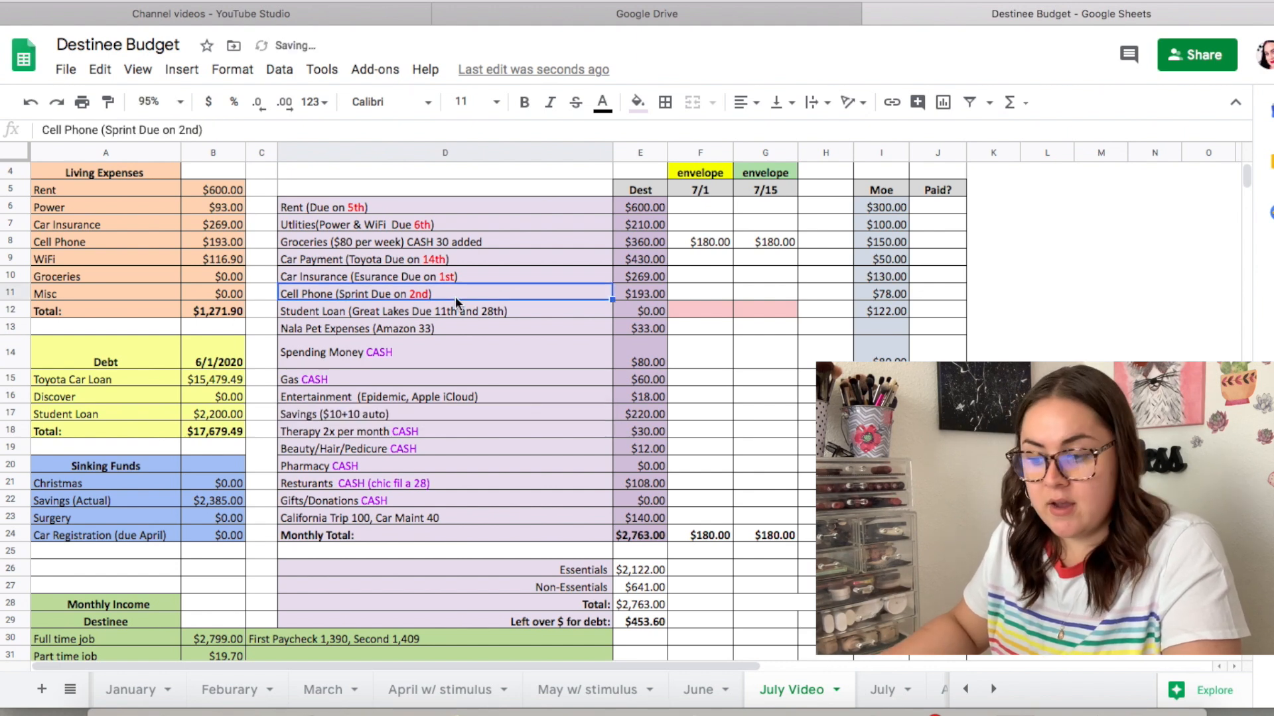
Set the Dest savings amount in E17 to 20.
click(618, 412)
text(20)
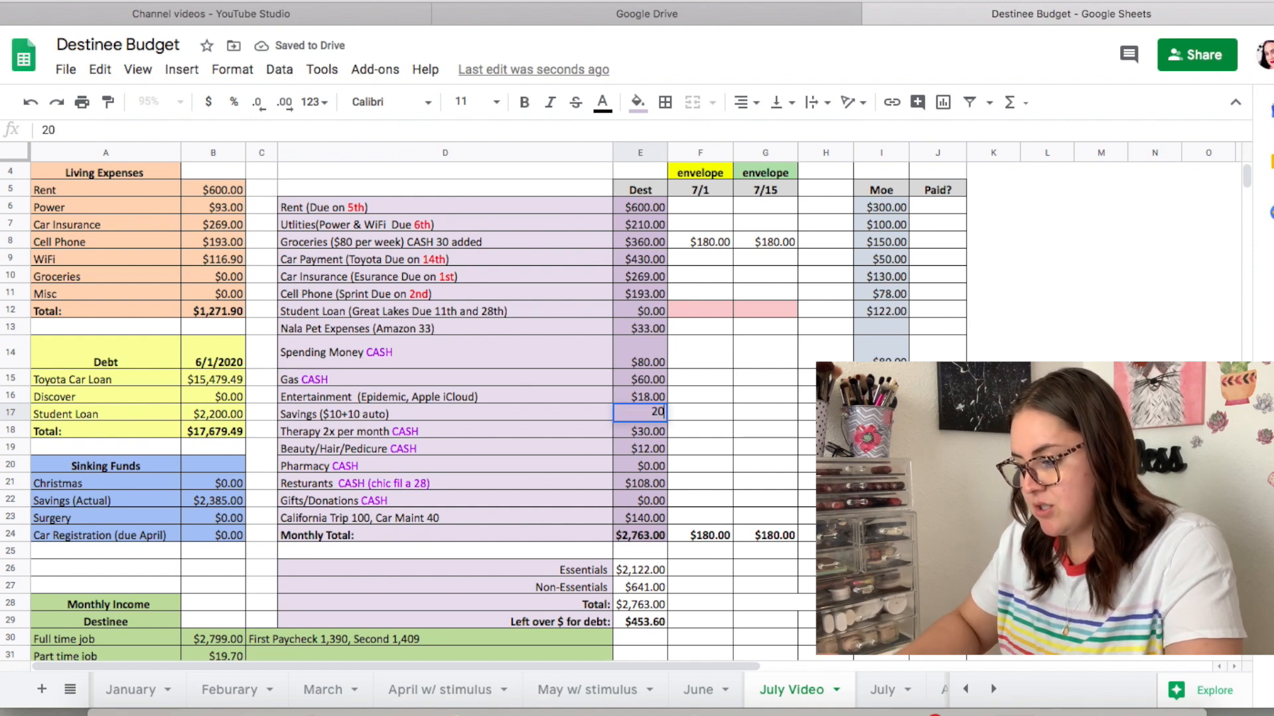
click(788, 412)
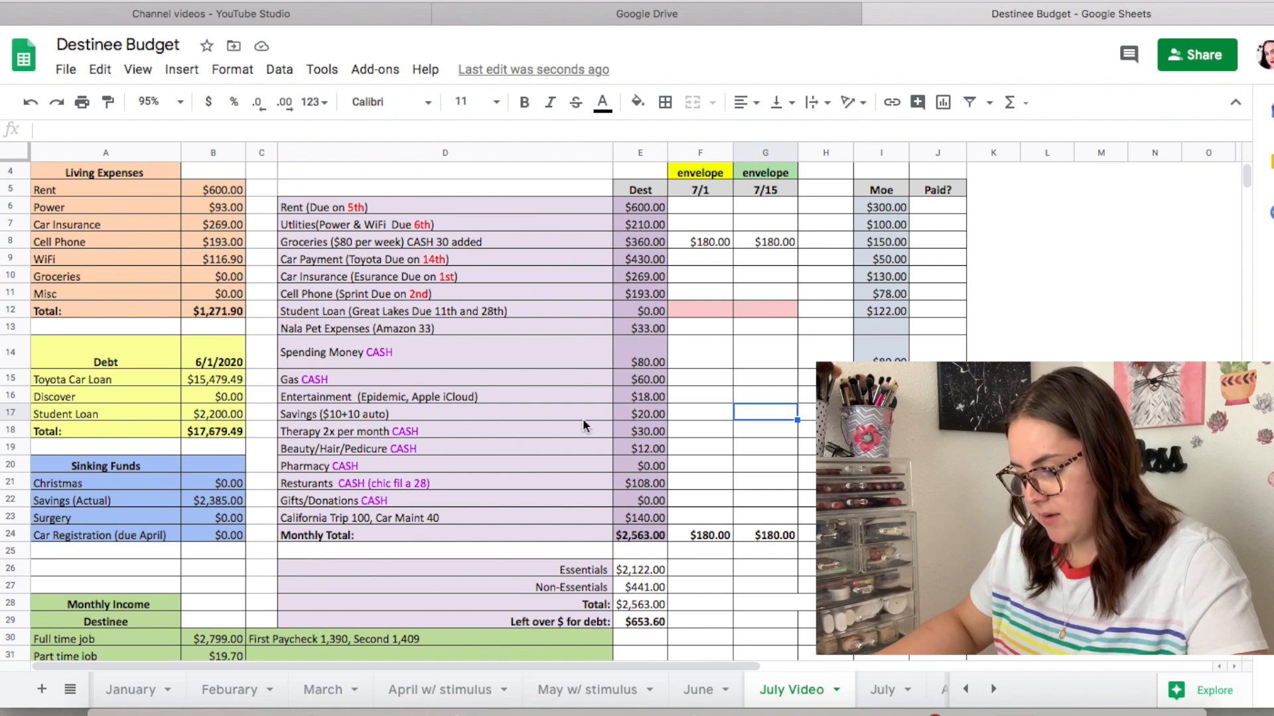
Set the Dest amount for beauty, hair and pedicure in E19 to 25.
click(643, 437)
click(658, 448)
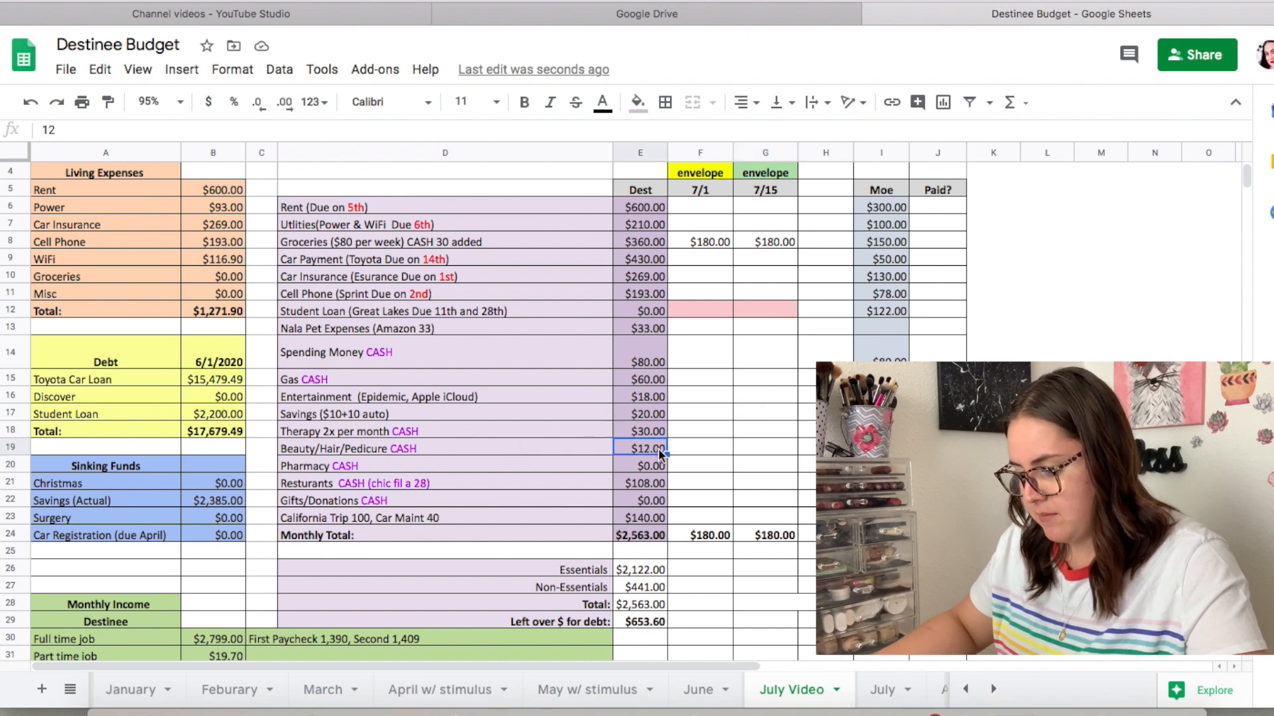
text(25)
click(811, 435)
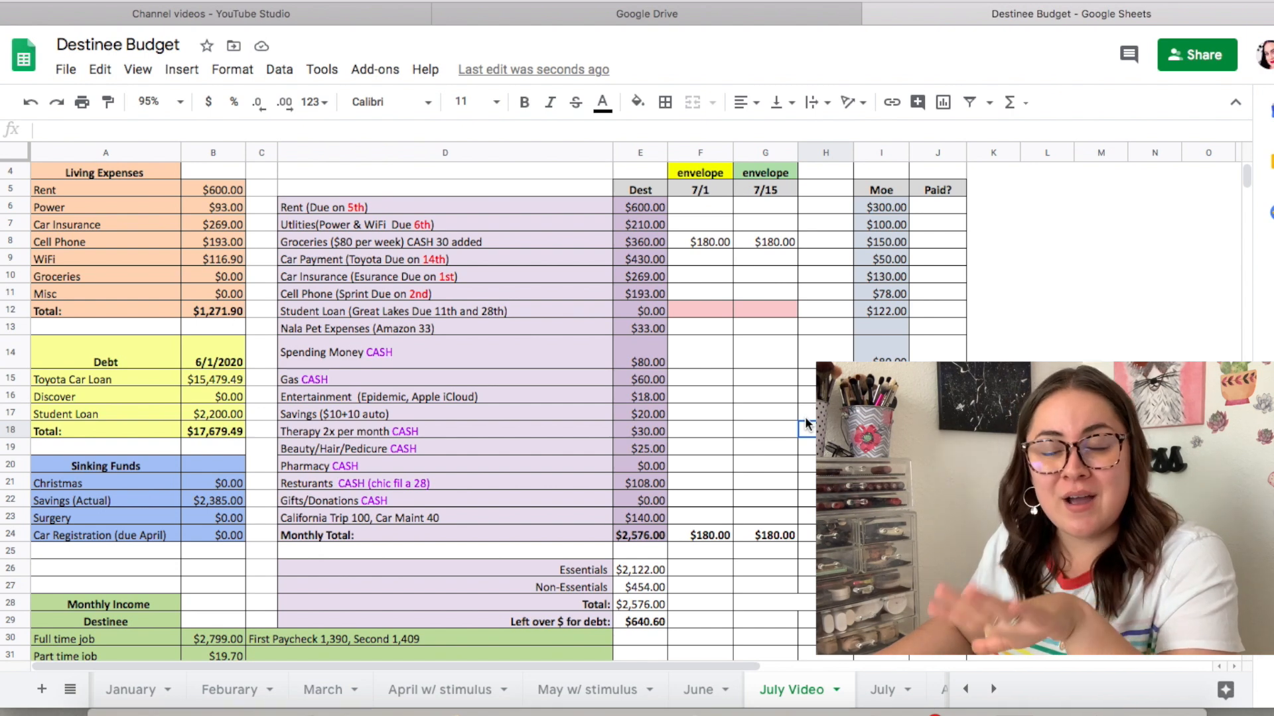
click(651, 449)
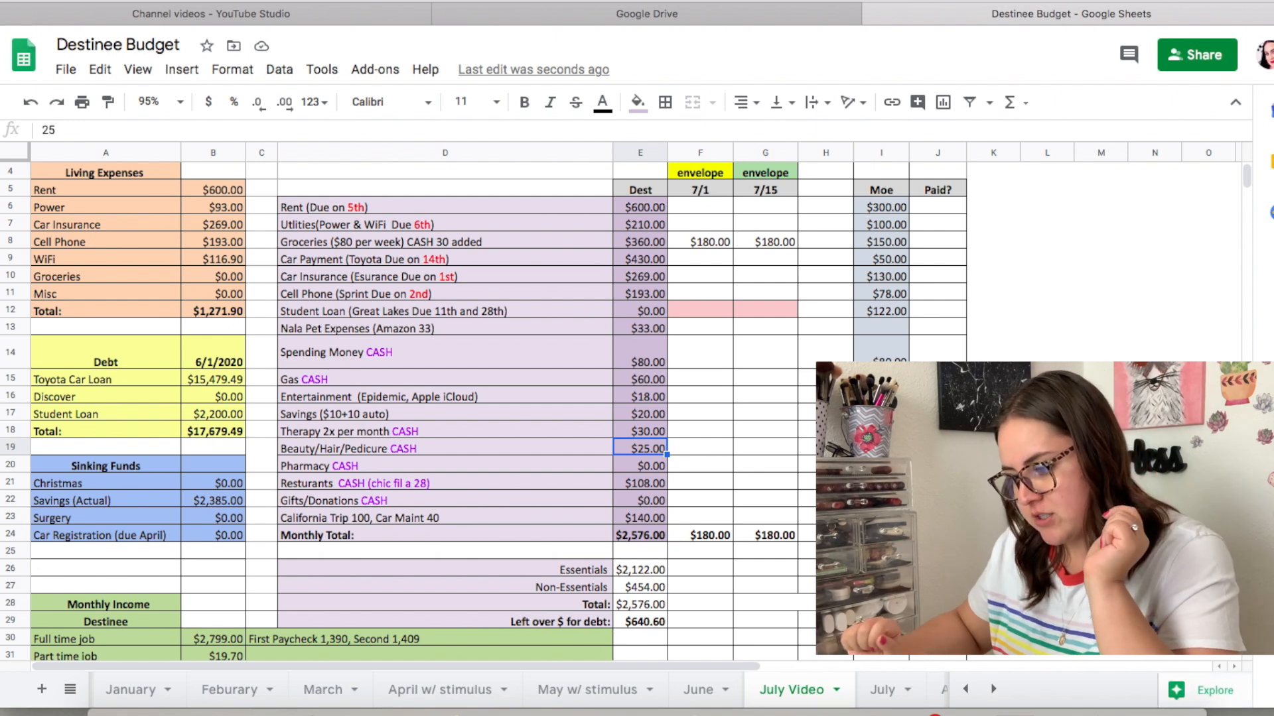
Set the Dest restaurants amount in E21 to 100.
click(648, 483)
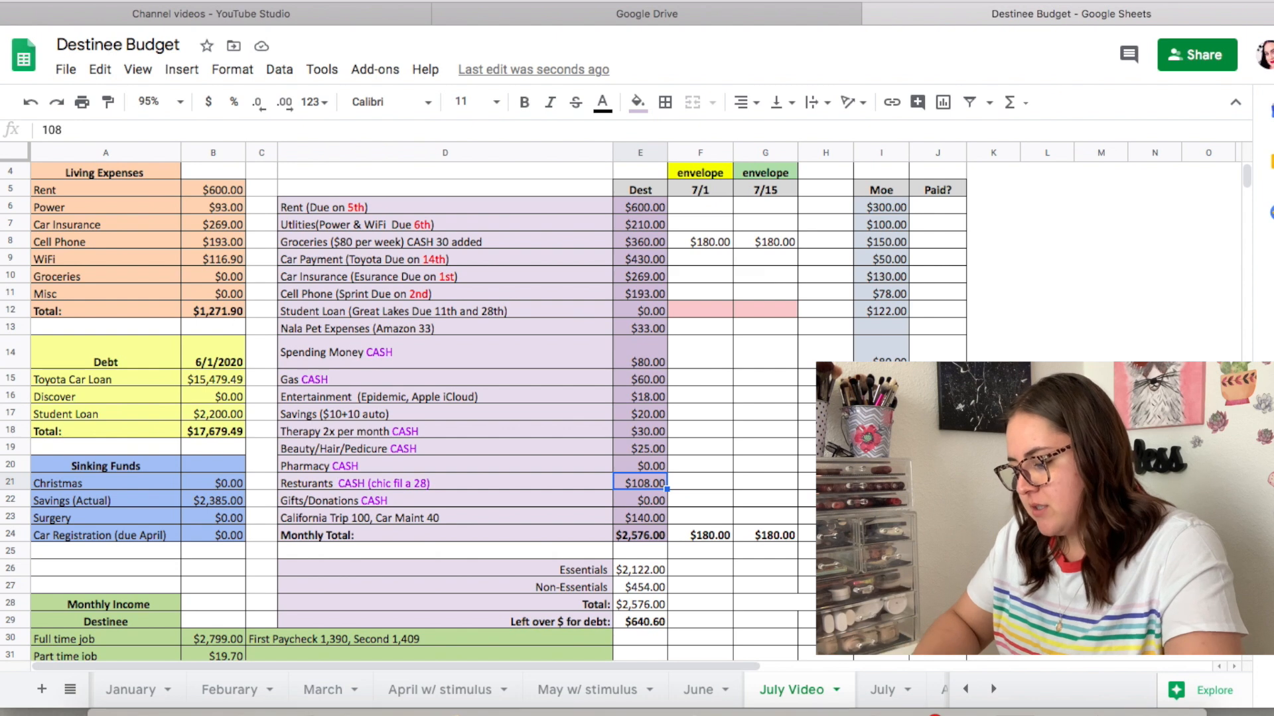
text(100)
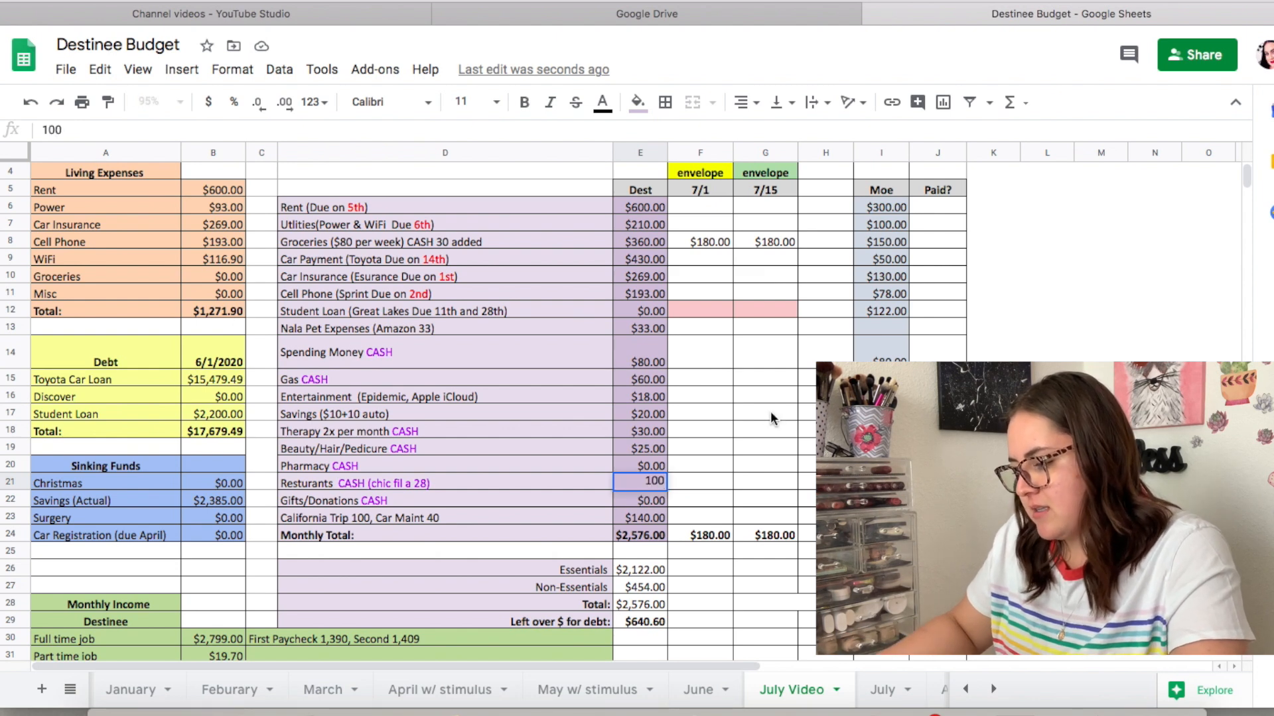
click(737, 402)
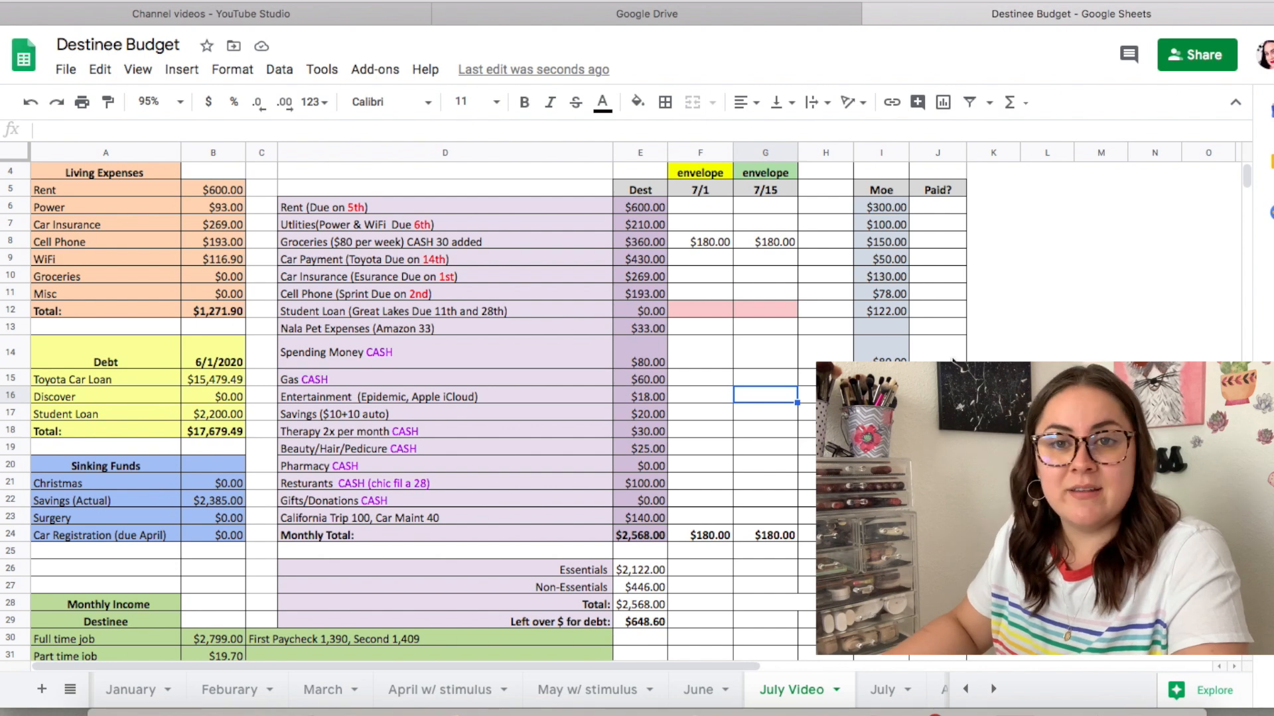
Replace the California trip and car maintenance label in D23 with "Misc.".
click(646, 520)
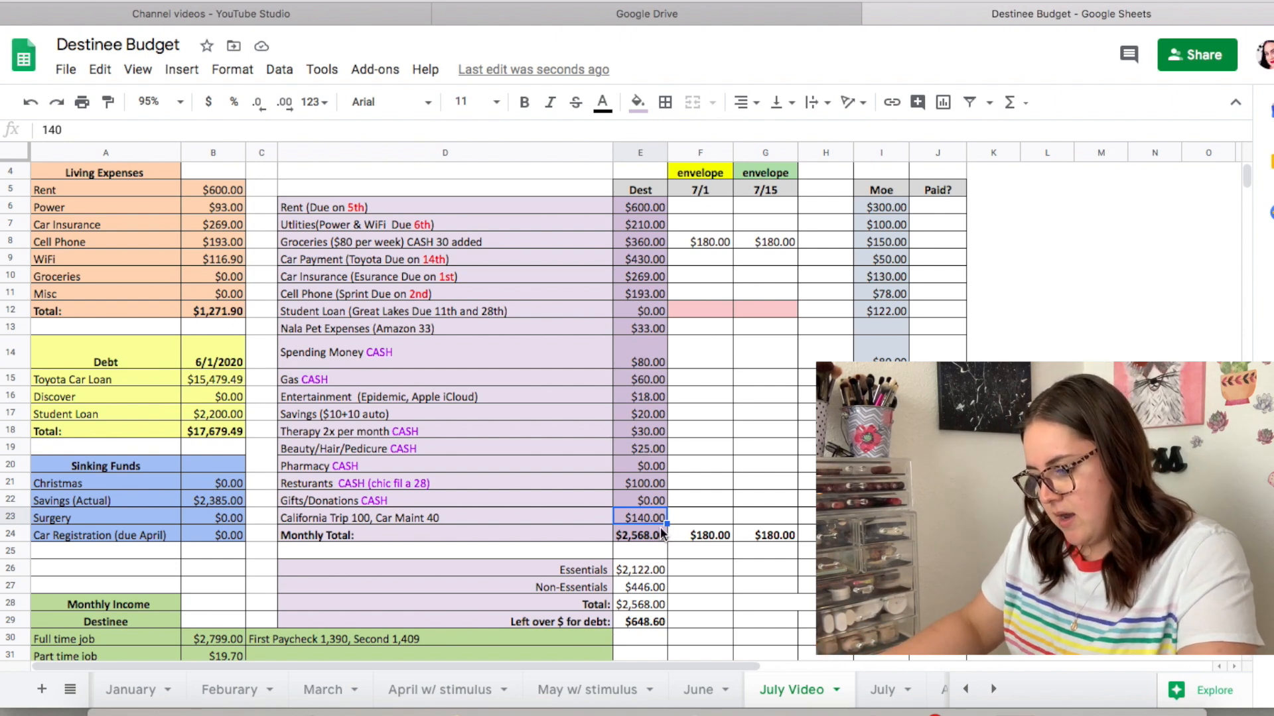
click(309, 516)
text(Misc.)
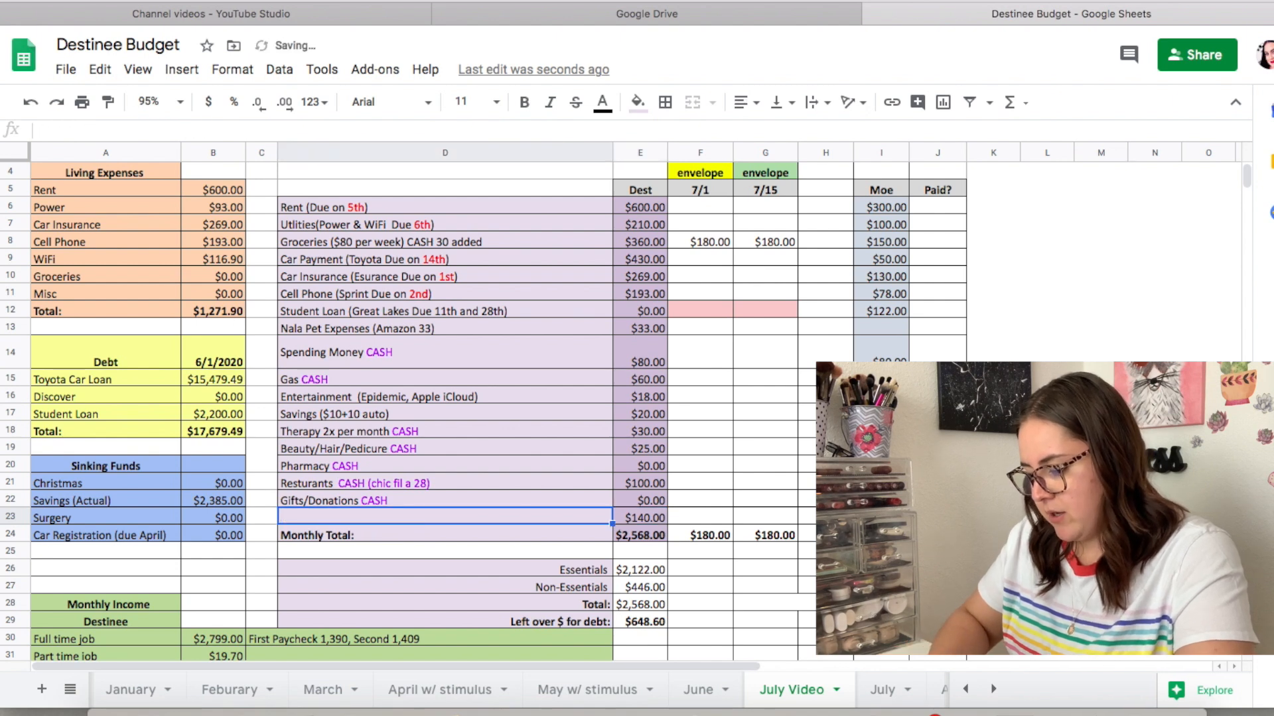
click(395, 483)
Set the Dest amount of the Misc. row in E23 to 0.
click(653, 516)
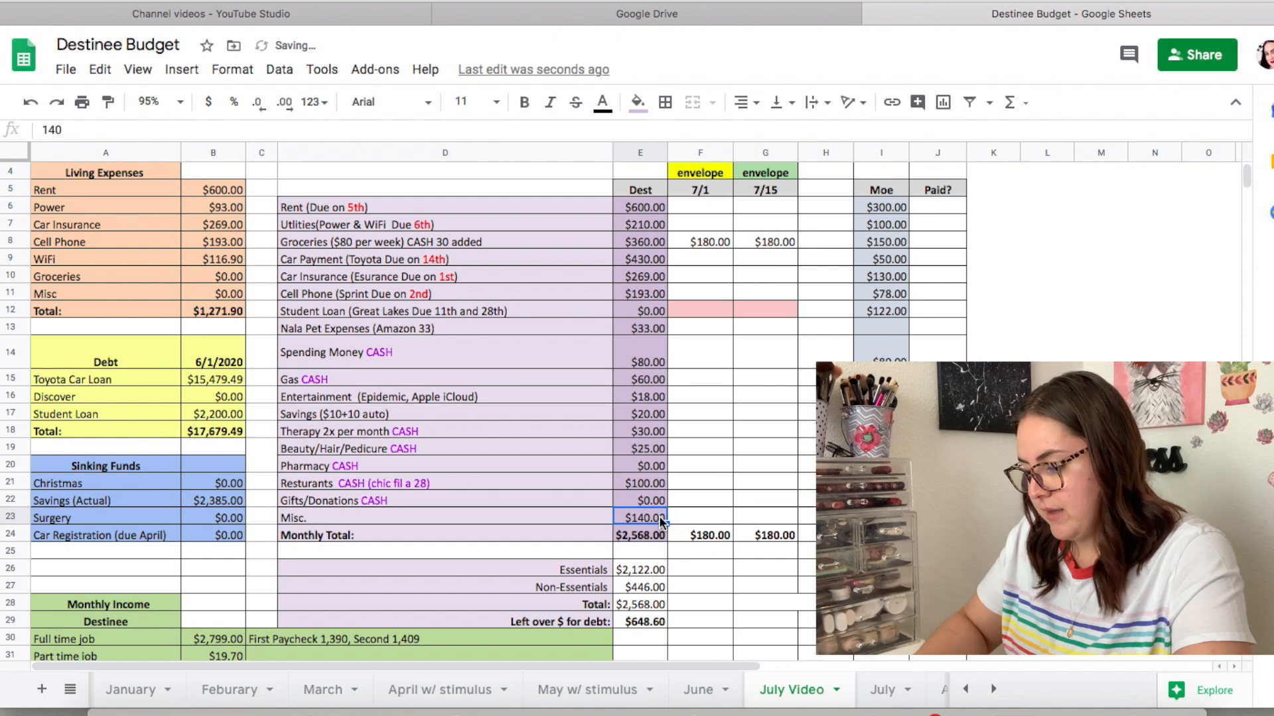
text(0)
key(Return)
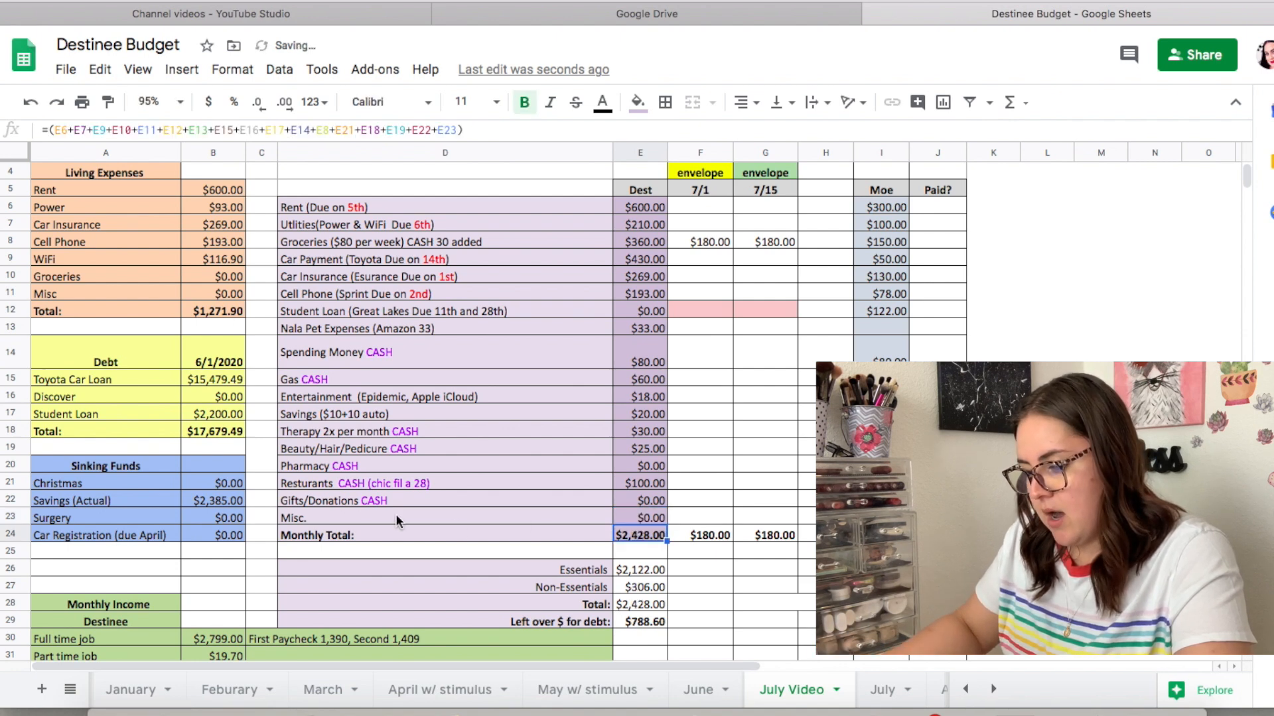
click(349, 520)
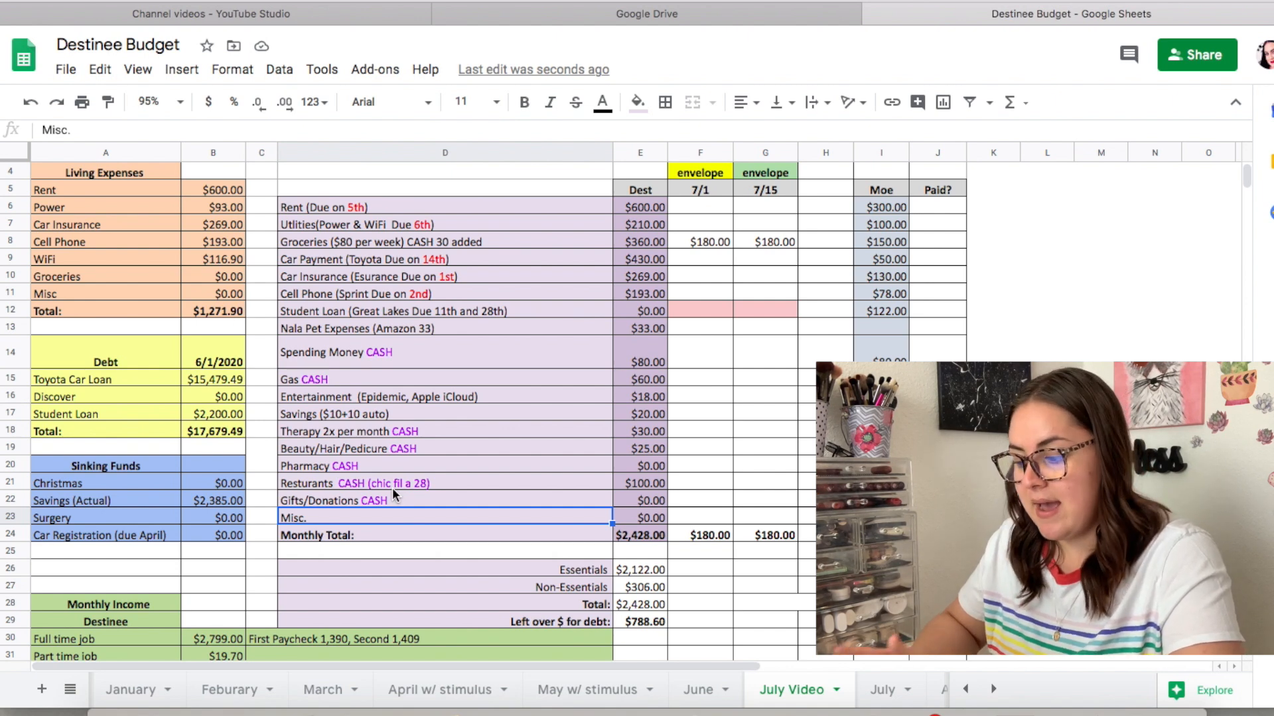
click(646, 517)
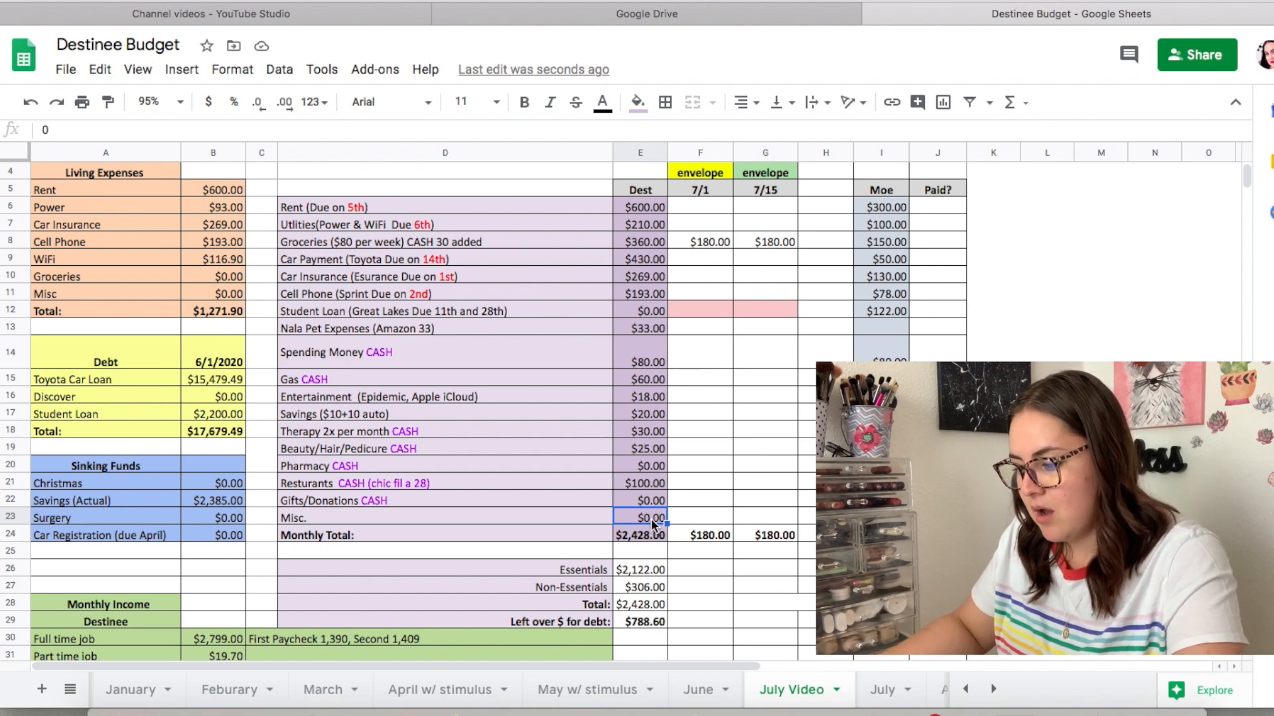
Remove the "(chic fil a 28)" note from the restaurants label in D21, keeping the word CASH.
scroll(651, 519, up, 1)
scroll(650, 518, down, 8)
scroll(652, 522, up, 5)
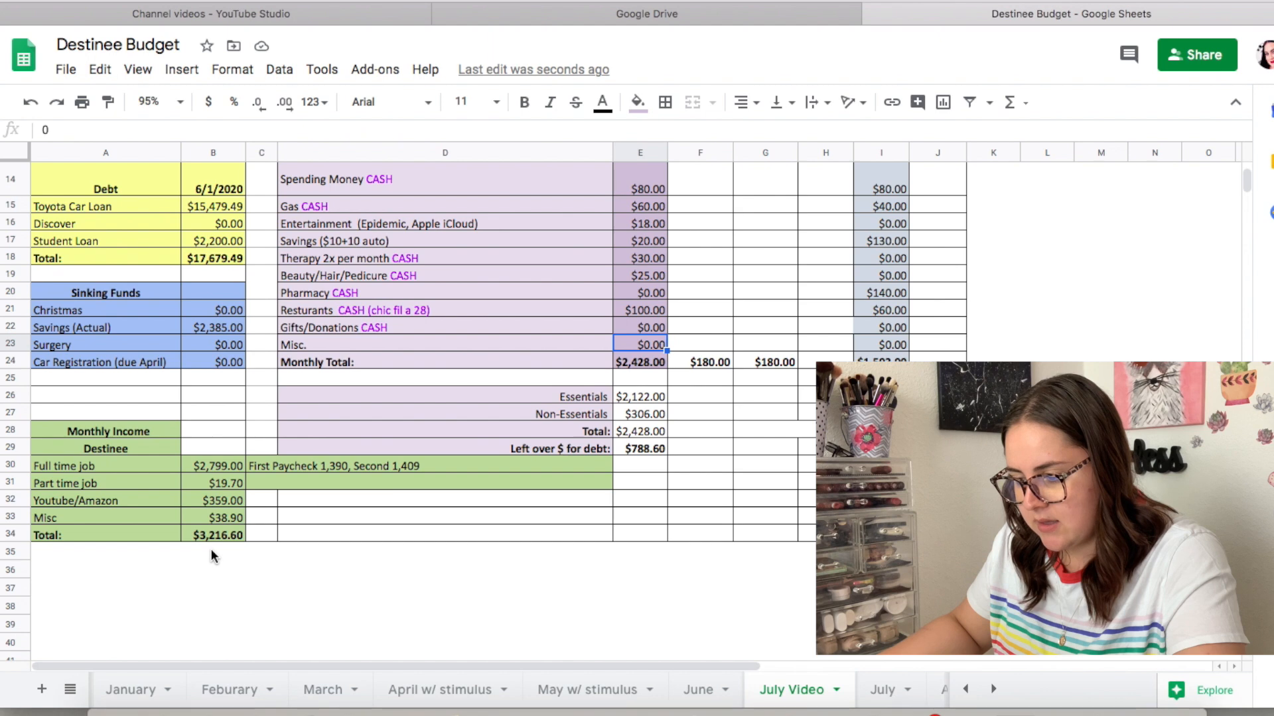
scroll(211, 556, up, 4)
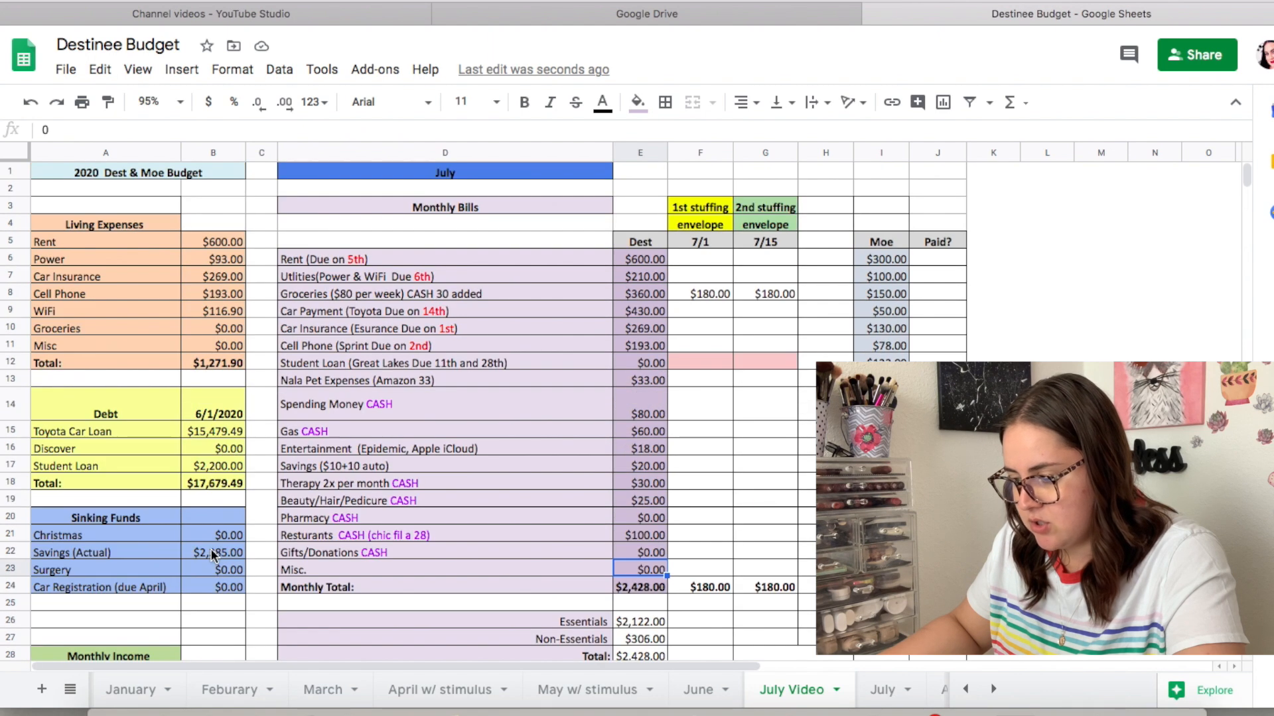
click(400, 536)
click(228, 130)
key(BackSpace)
key(BackSpace)
key(BackSpace)
key(BackSpace)
key(BackSpace)
key(BackSpace)
key(BackSpace)
key(BackSpace)
key(BackSpace)
key(BackSpace)
key(BackSpace)
key(BackSpace)
key(BackSpace)
key(BackSpace)
key(BackSpace)
key(BackSpace)
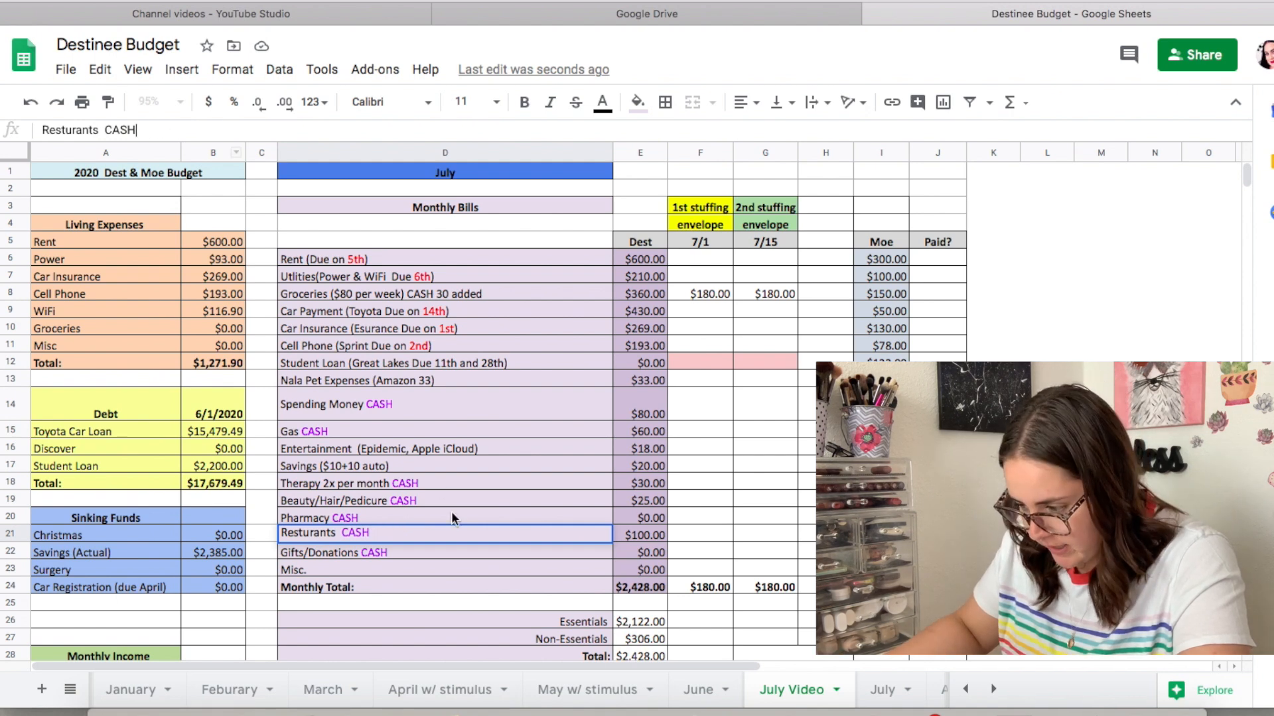
click(452, 514)
Set the Dest utilities amount for power and WiFi in E7 to 215.
click(408, 571)
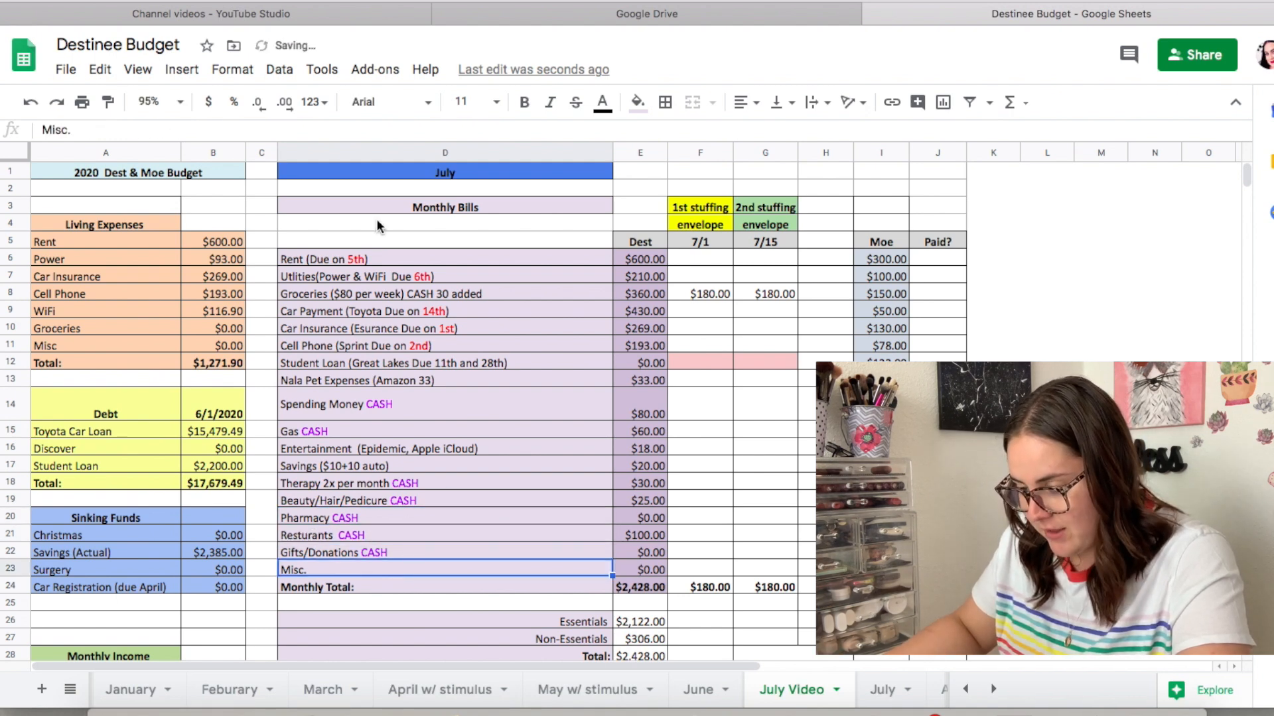
click(352, 260)
click(646, 264)
click(651, 273)
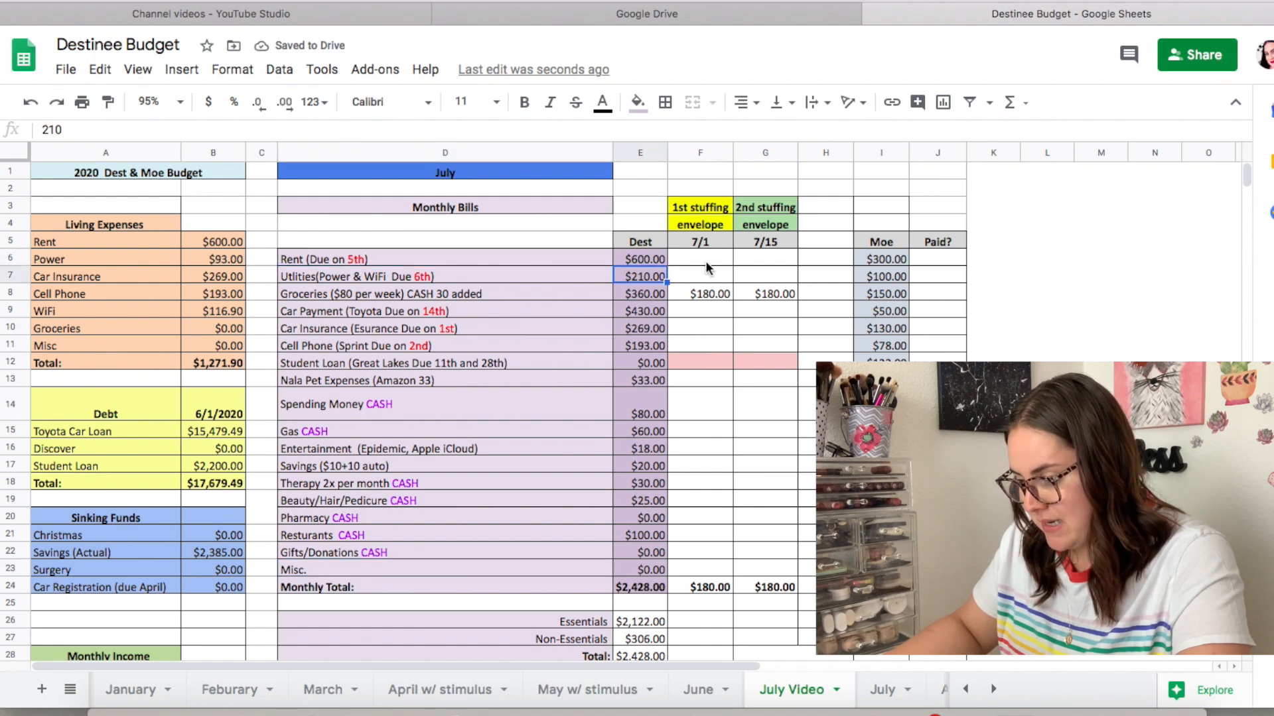
text(215)
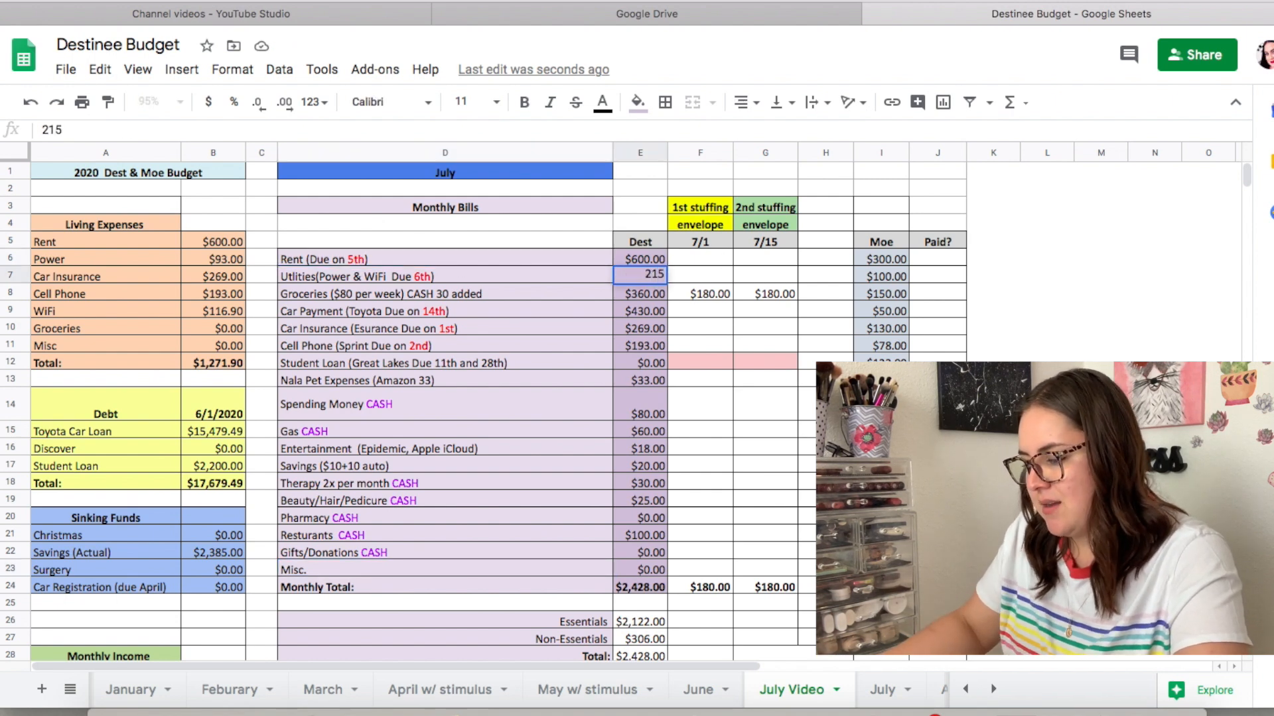
click(731, 344)
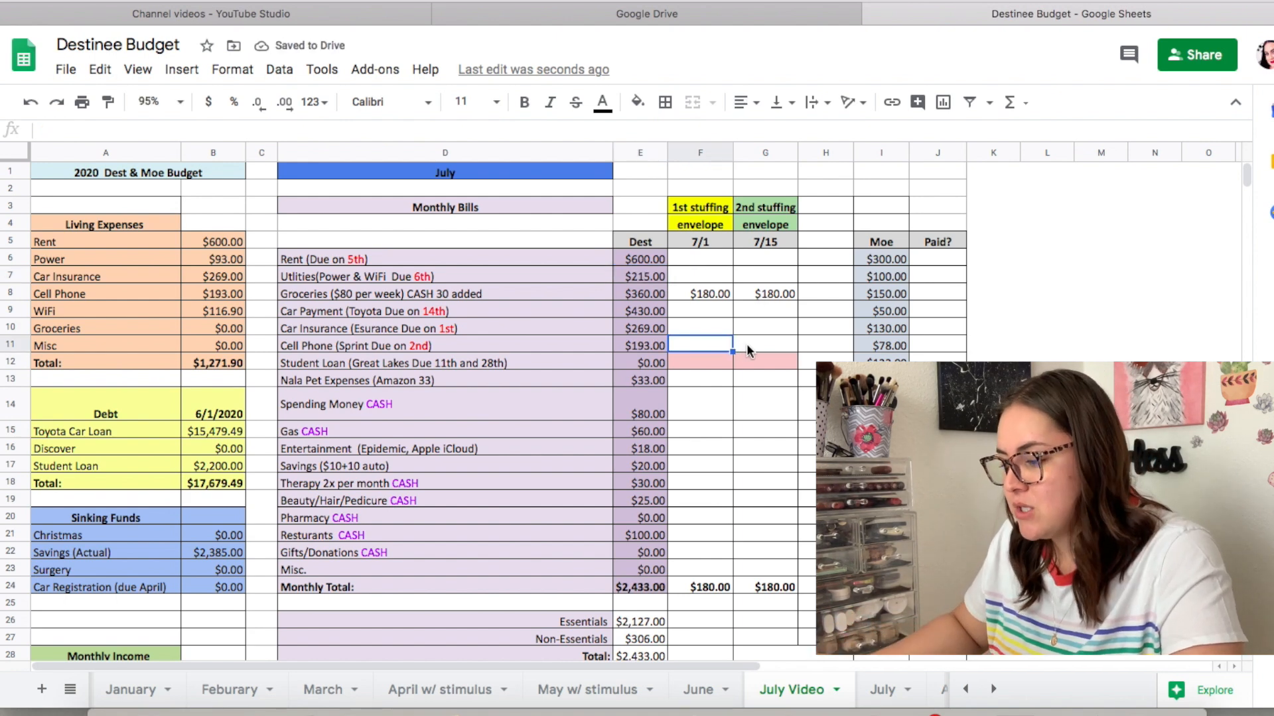
Review the Dest bill amounts from utilities down to spending money, and the summary totals below the bills.
click(653, 277)
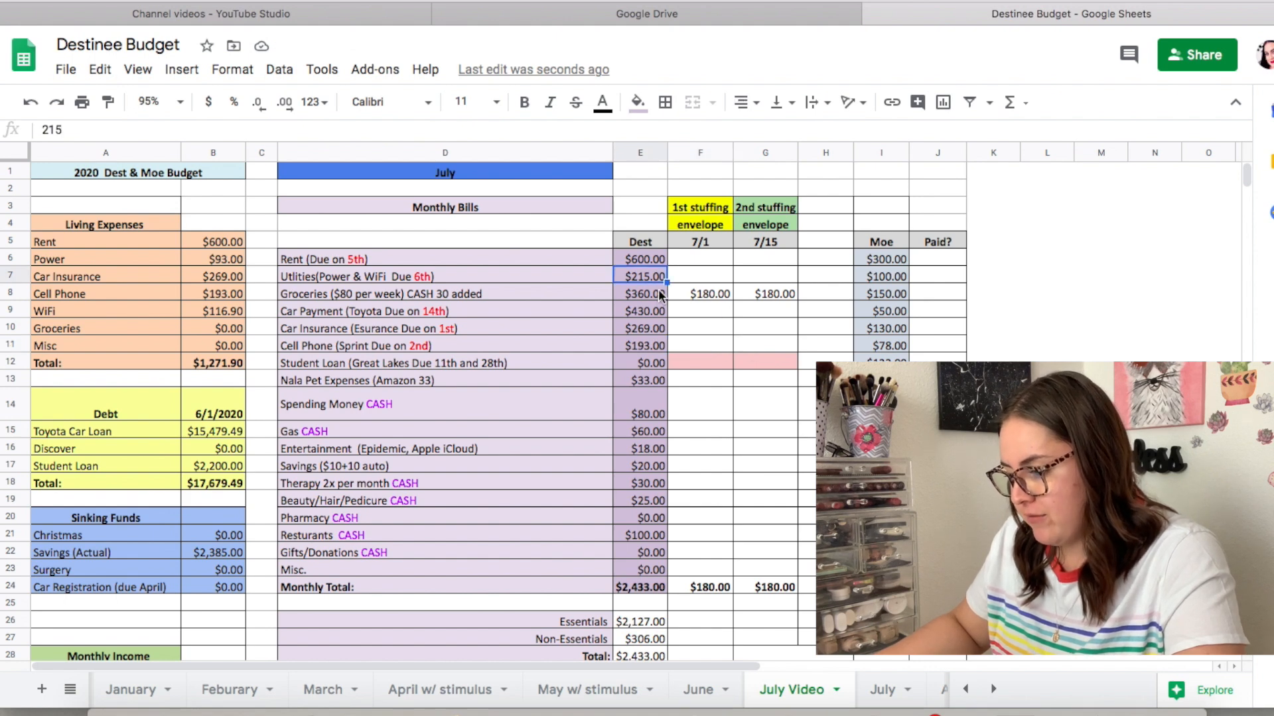
click(656, 297)
click(655, 315)
click(655, 330)
click(650, 346)
click(647, 363)
click(647, 380)
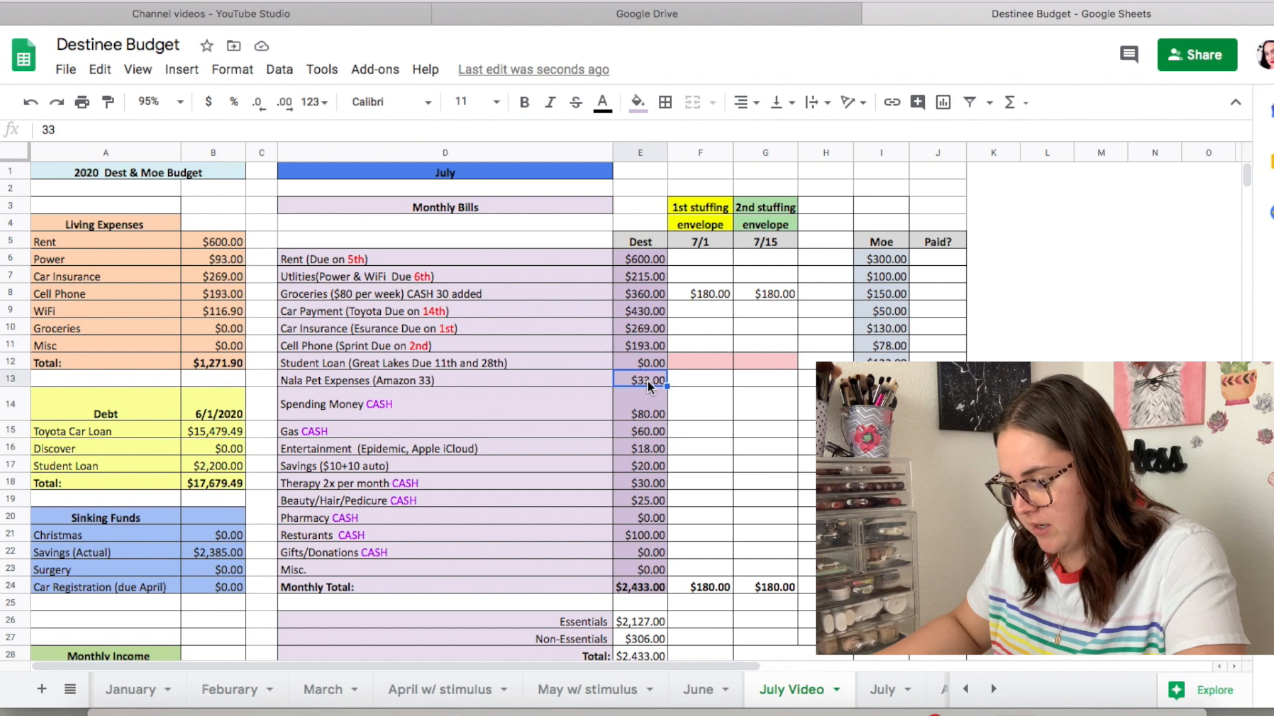
click(657, 415)
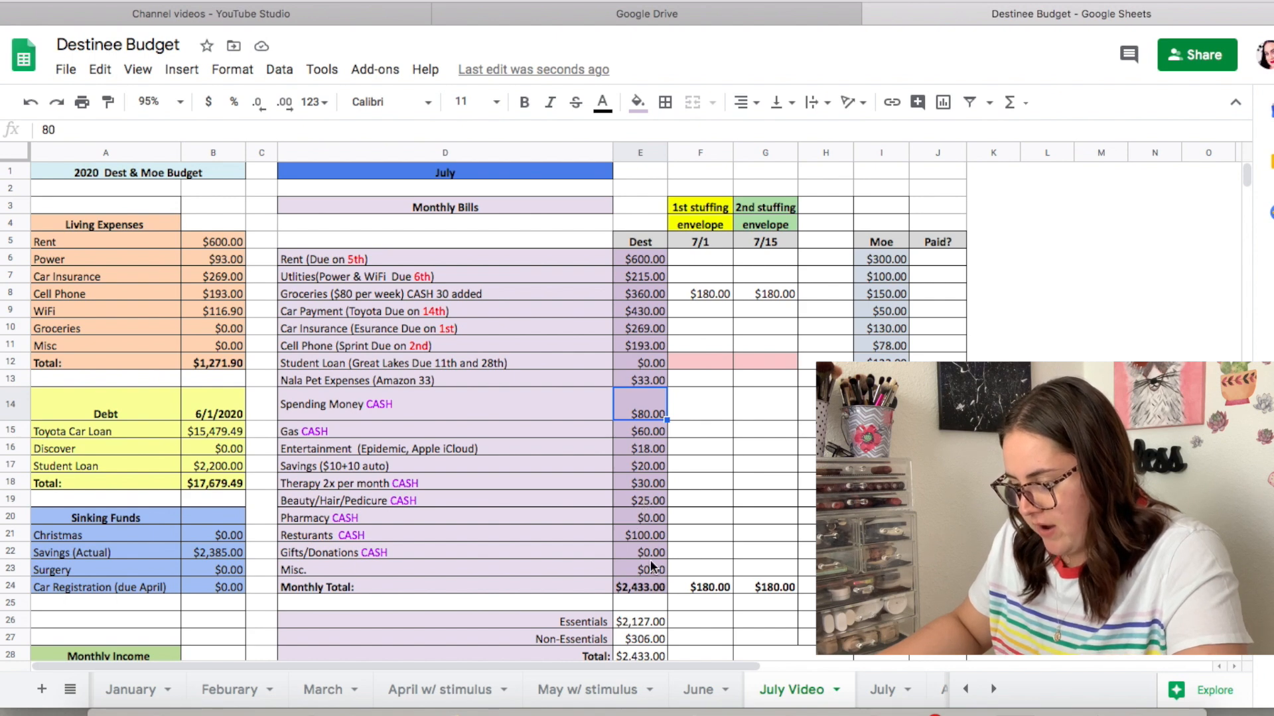
scroll(666, 524, down, 3)
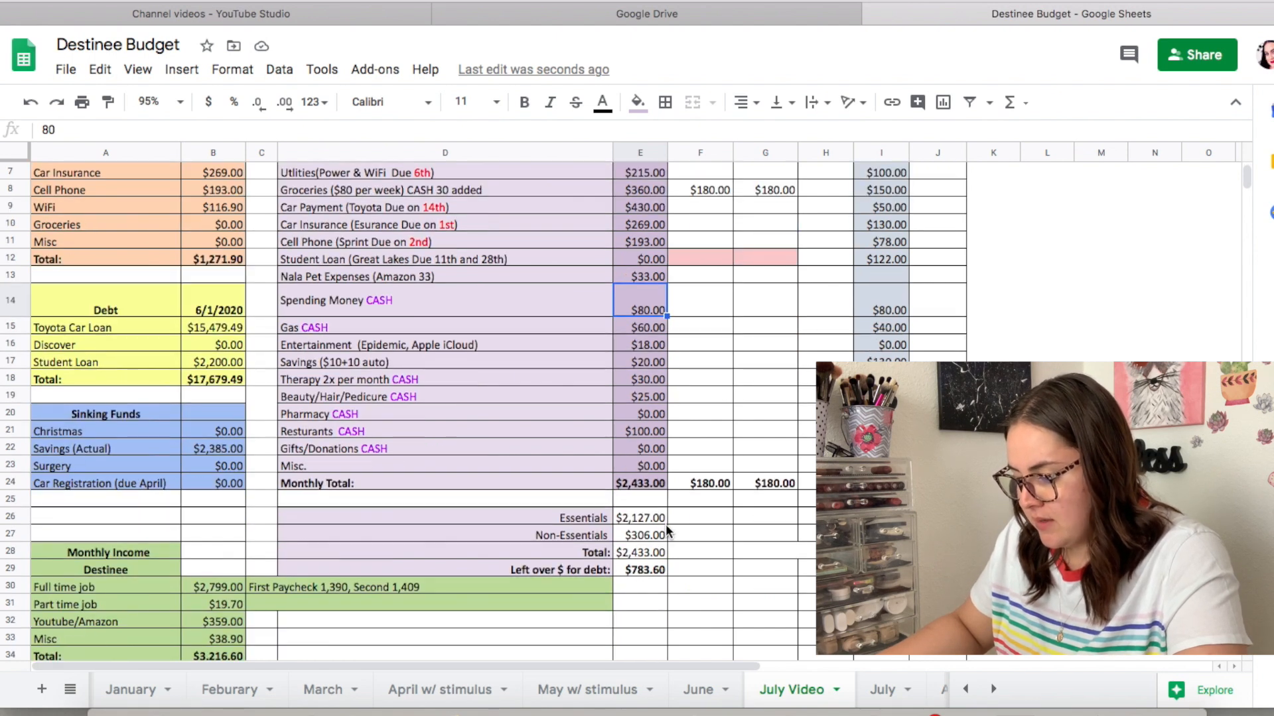
scroll(587, 524, up, 1)
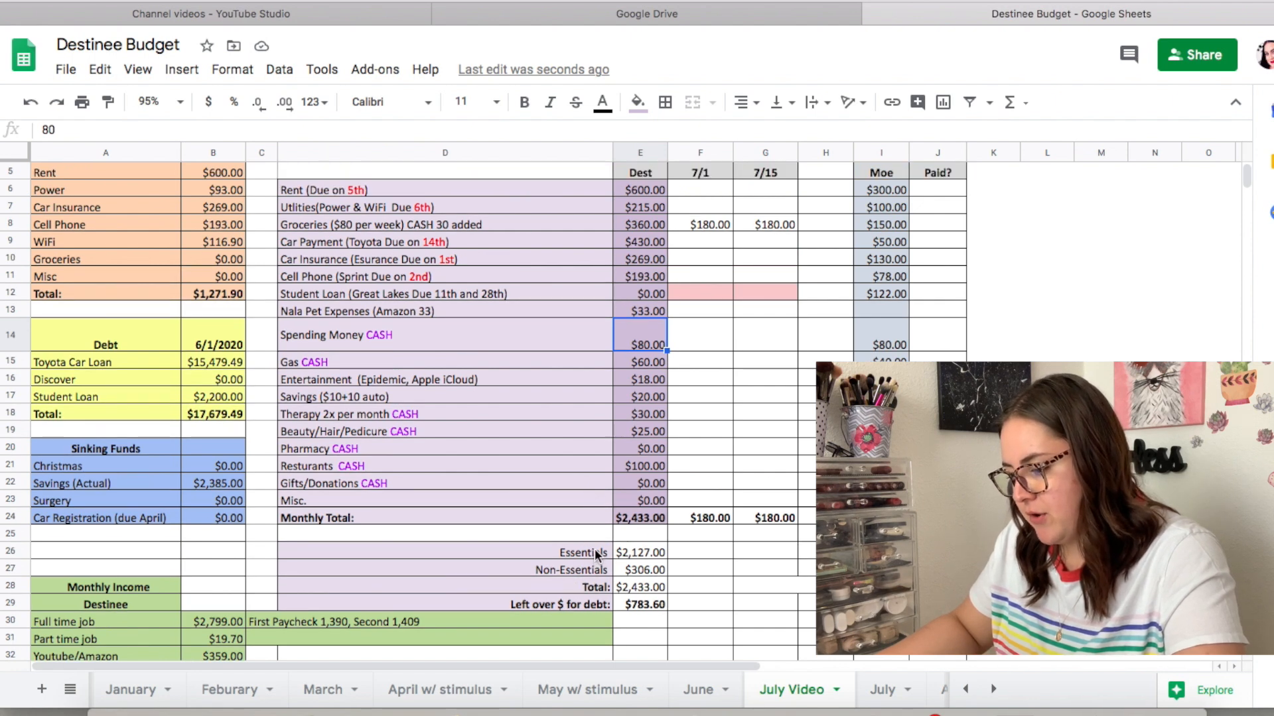
Inspect the formulas behind the Essentials, Non-Essentials and Total amounts in E26:E28.
double_click(643, 551)
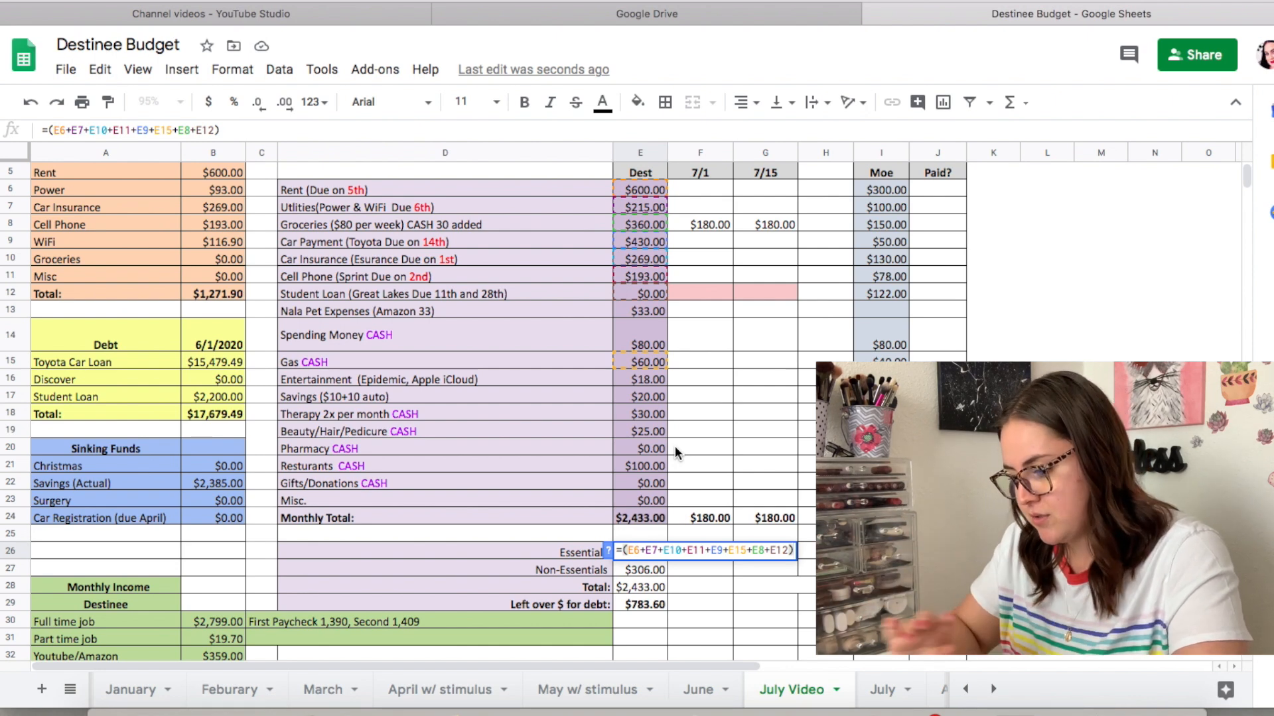
key(Return)
double_click(648, 568)
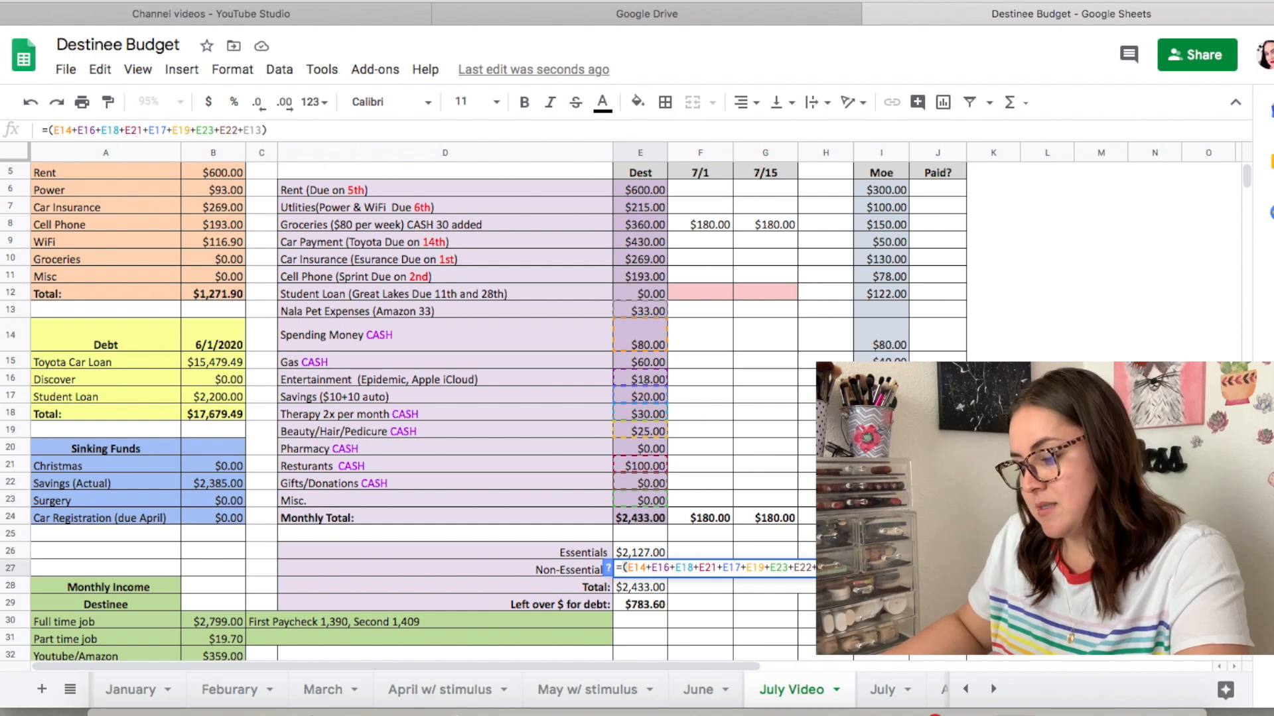
click(801, 427)
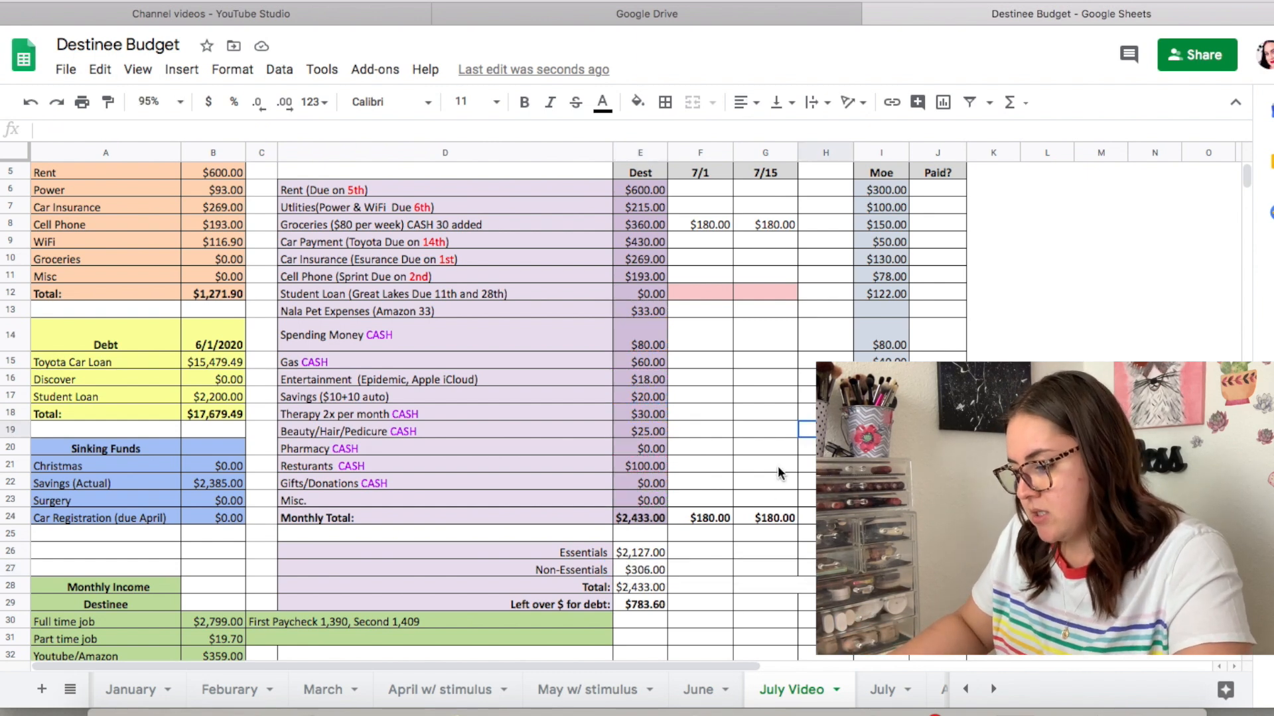
click(646, 589)
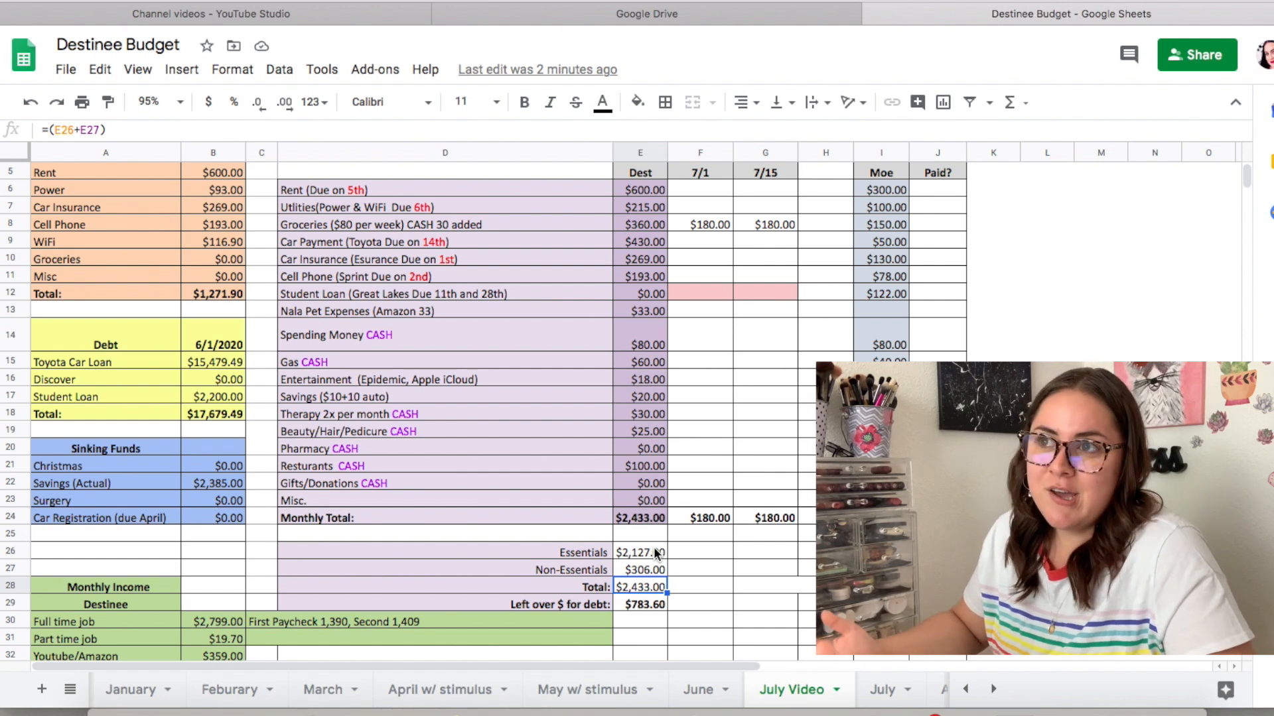
Inspect the formula behind the left-over money for debt in E29 and review the monthly bills and living expenses.
click(635, 605)
scroll(529, 422, up, 2)
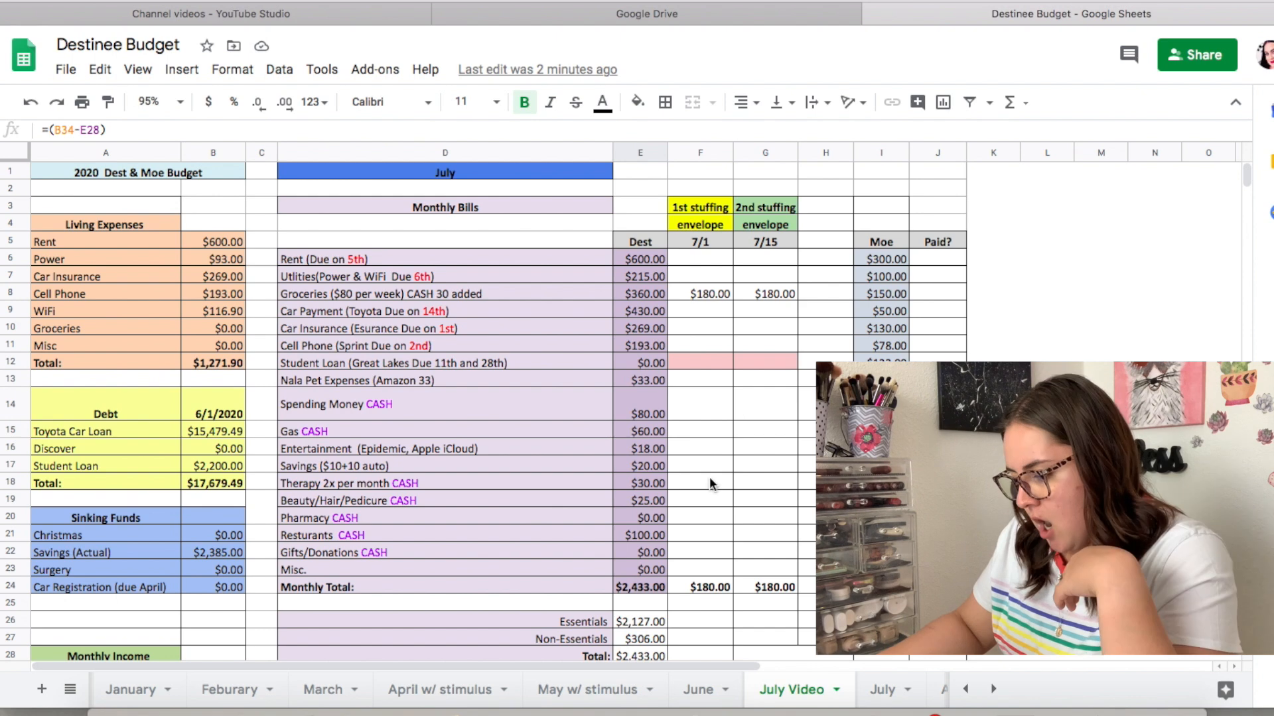
scroll(710, 475, down, 2)
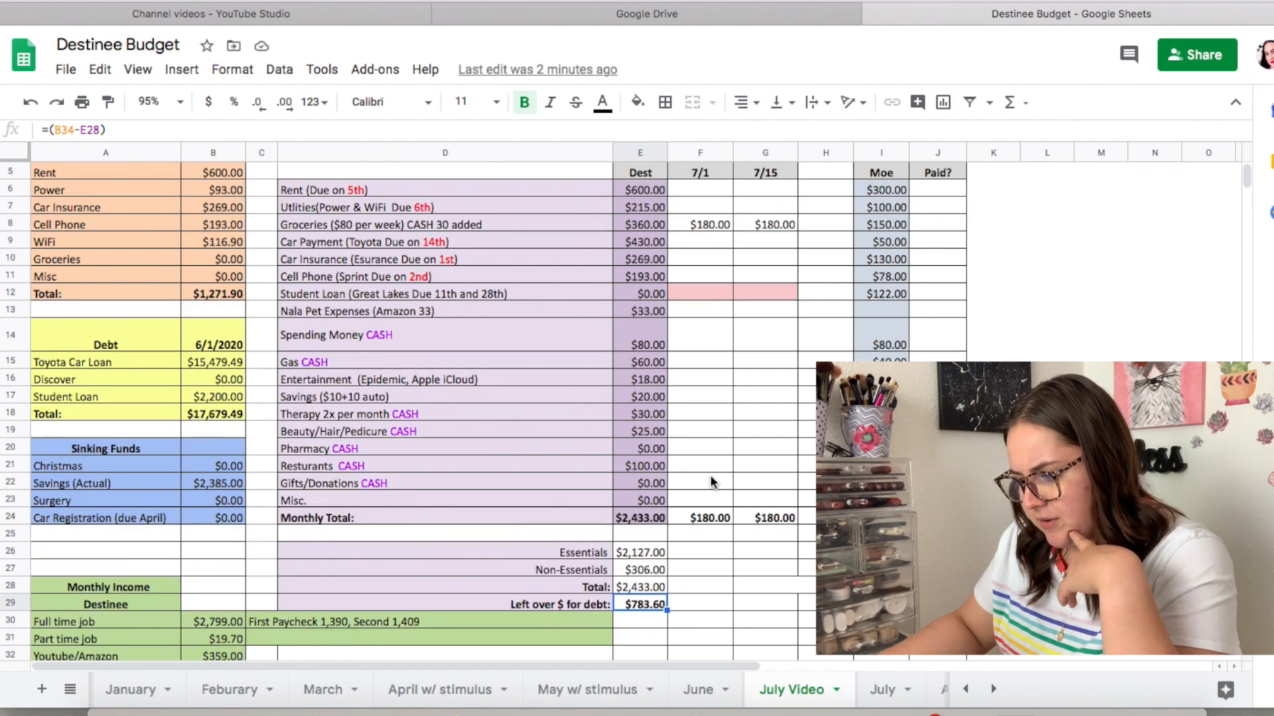
scroll(711, 478, up, 2)
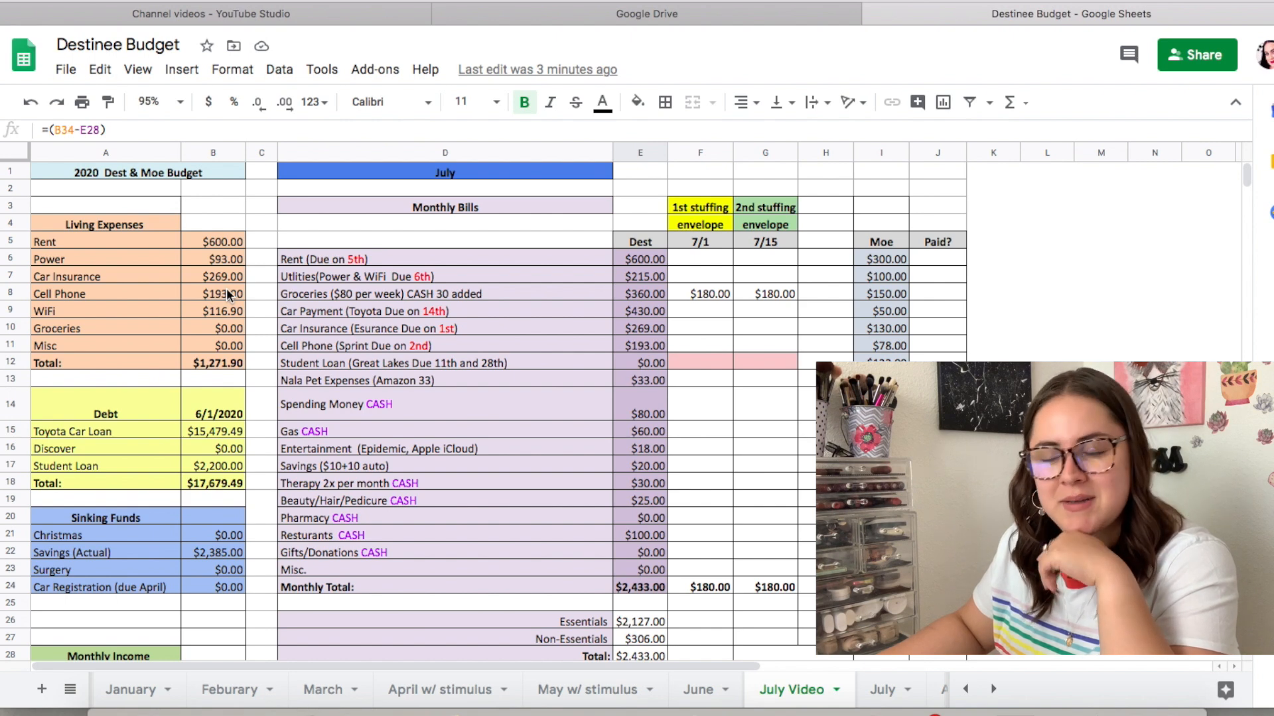
scroll(571, 411, down, 2)
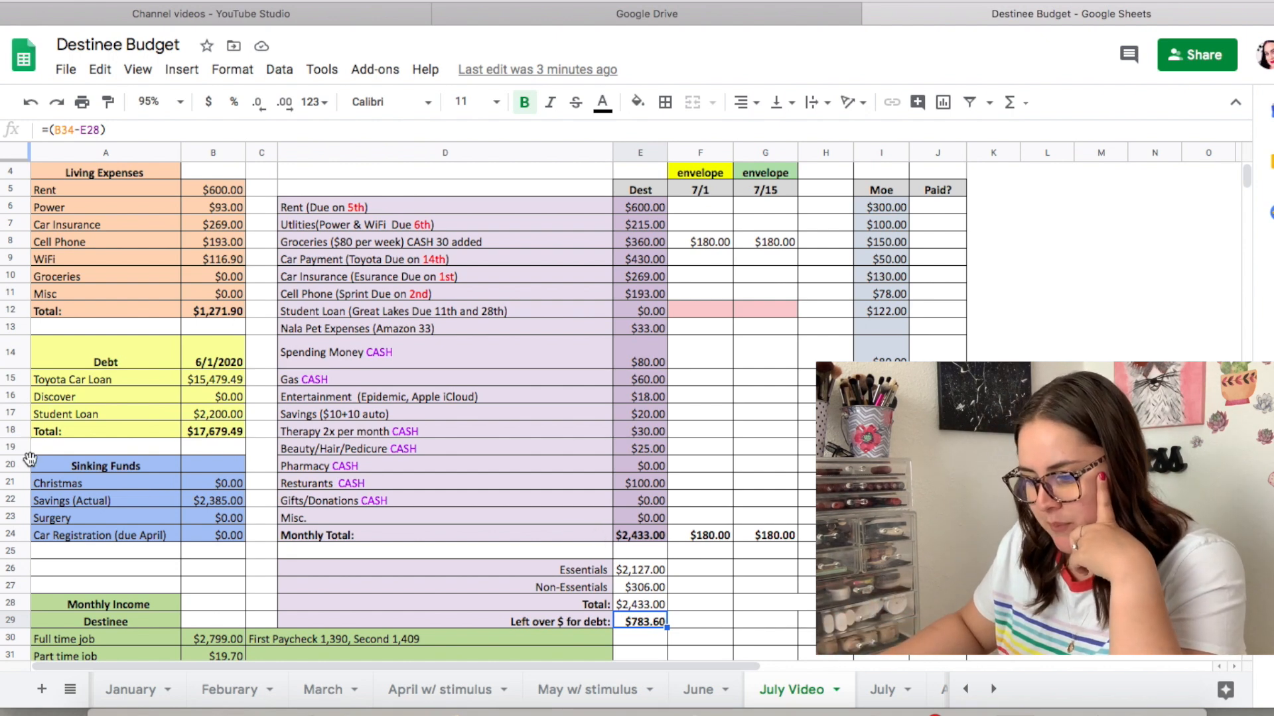
Copy the 7/1/2020 debt table in D44:E47 of the Debt Payoff sheet.
click(146, 352)
click(219, 361)
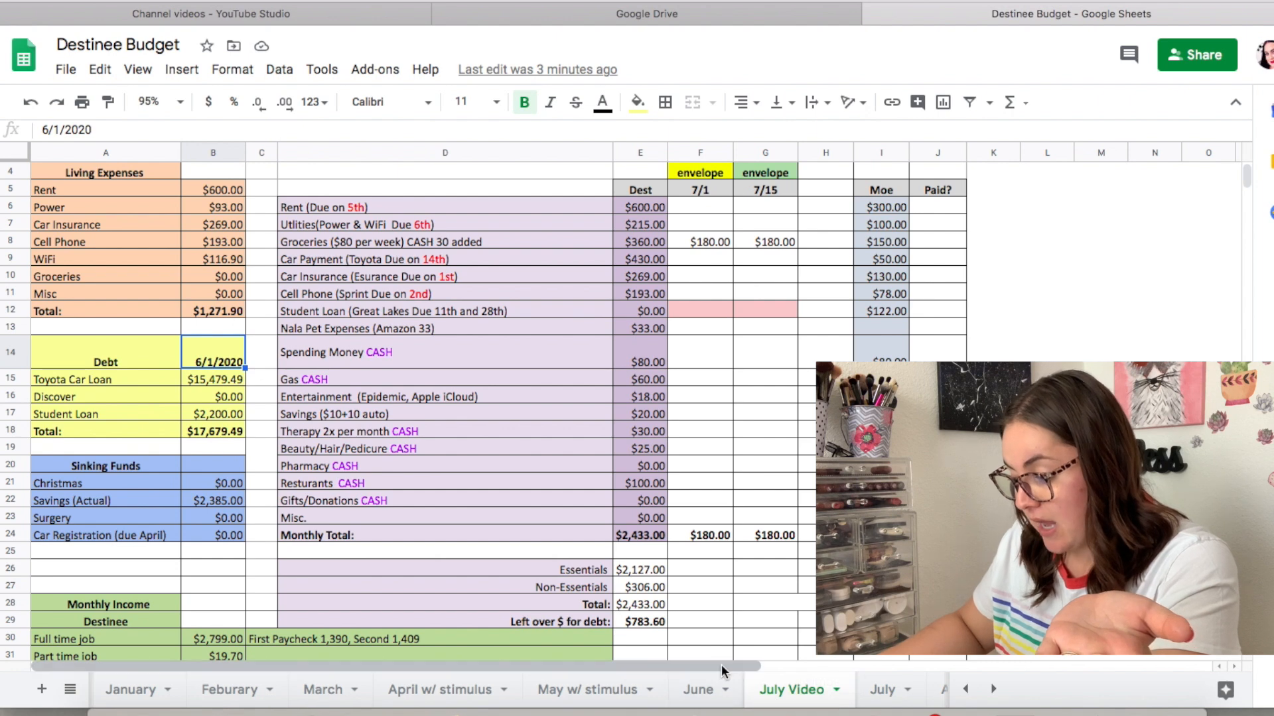
click(967, 689)
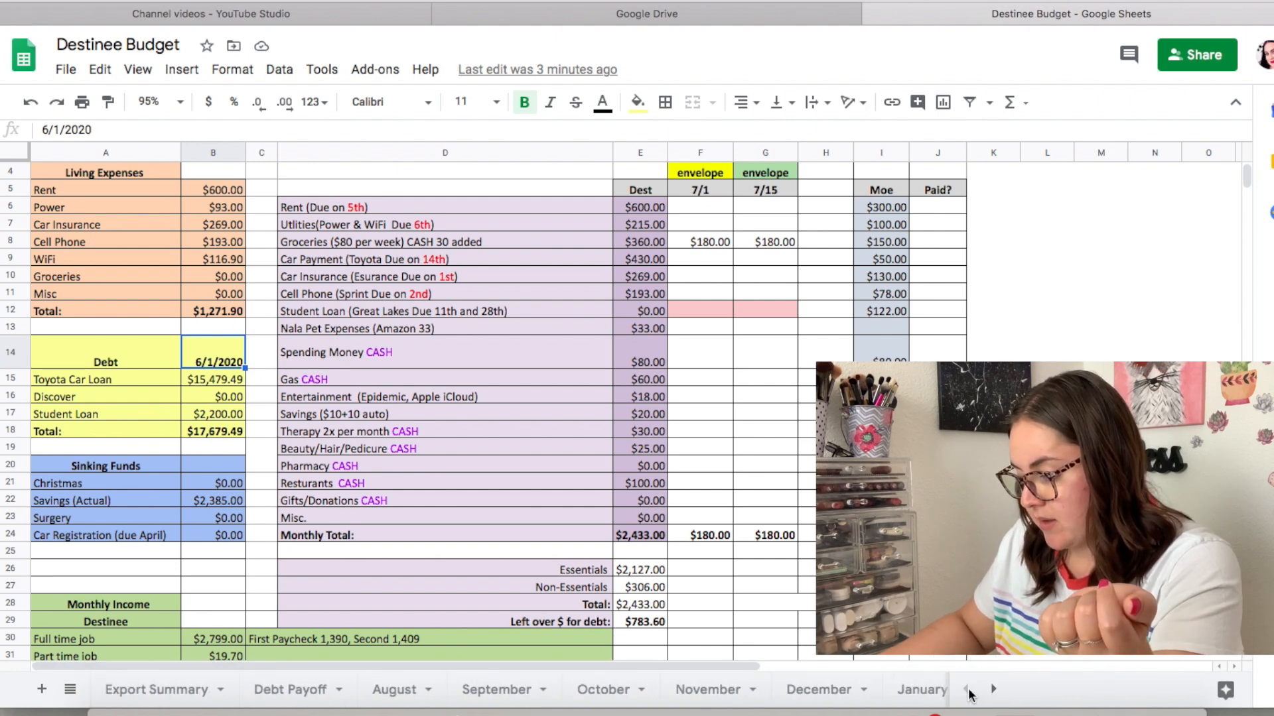
click(297, 689)
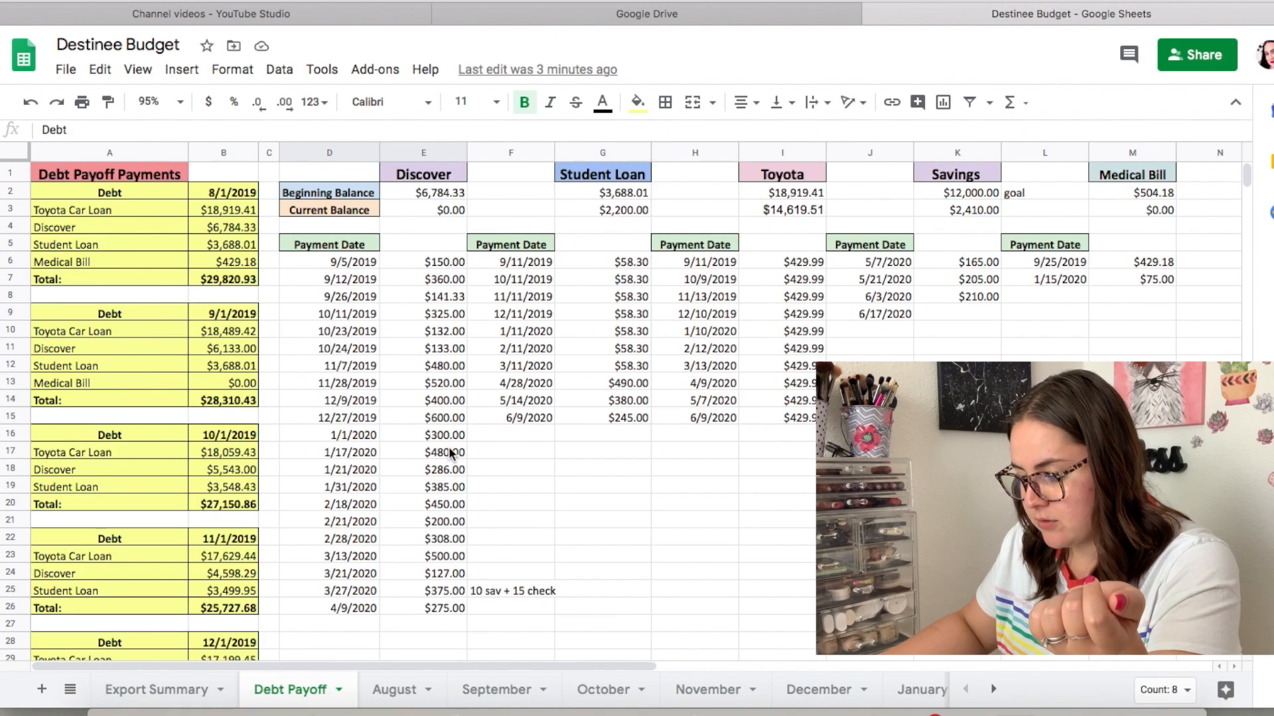
scroll(449, 454, down, 5)
scroll(449, 454, down, 4)
click(333, 463)
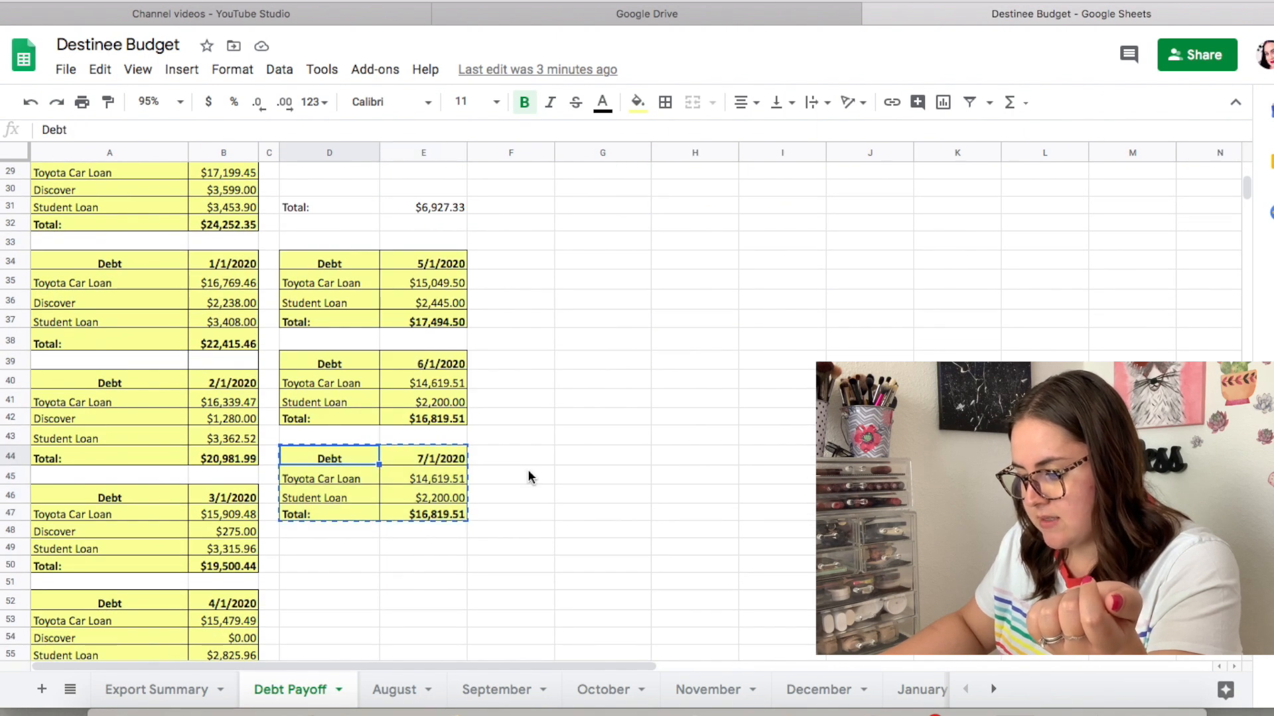
click(528, 475)
drag(332, 461, 435, 514)
key(ctrl+c)
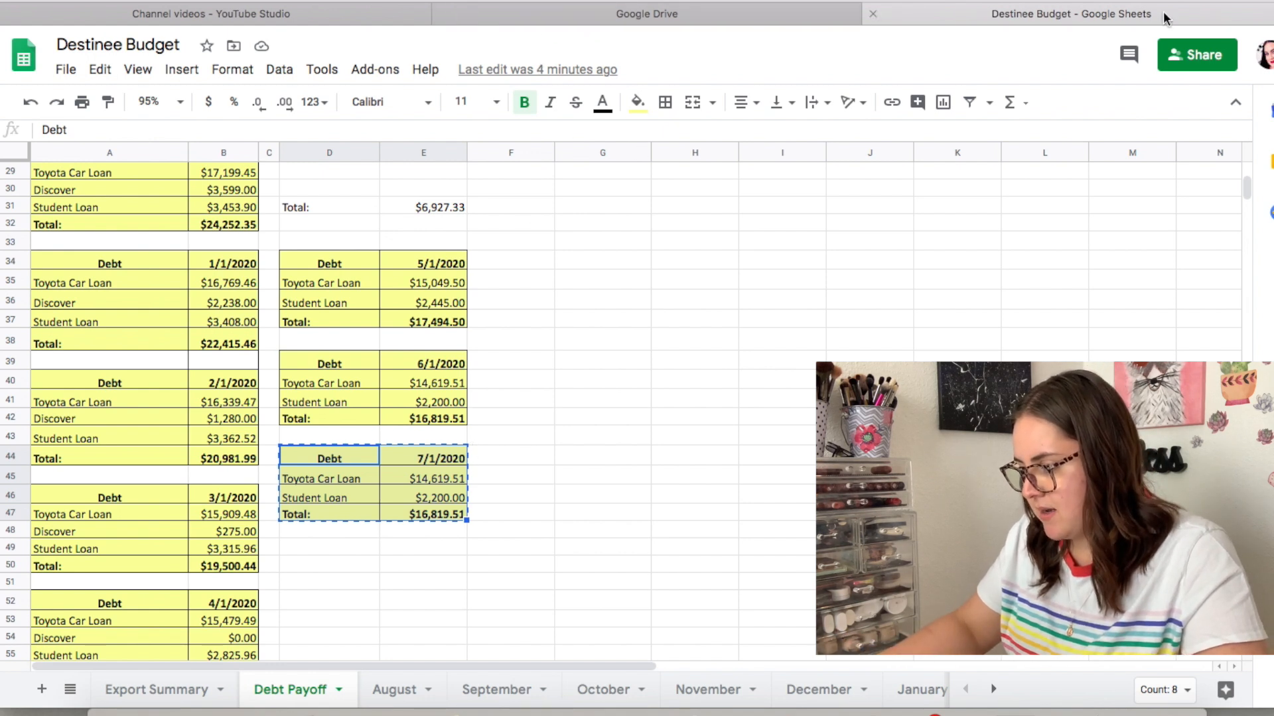
Paste the copied 7/1/2020 debt table over the 6/1/2020 Debt block starting at A14 in the July Video sheet.
click(993, 689)
click(993, 689)
click(791, 689)
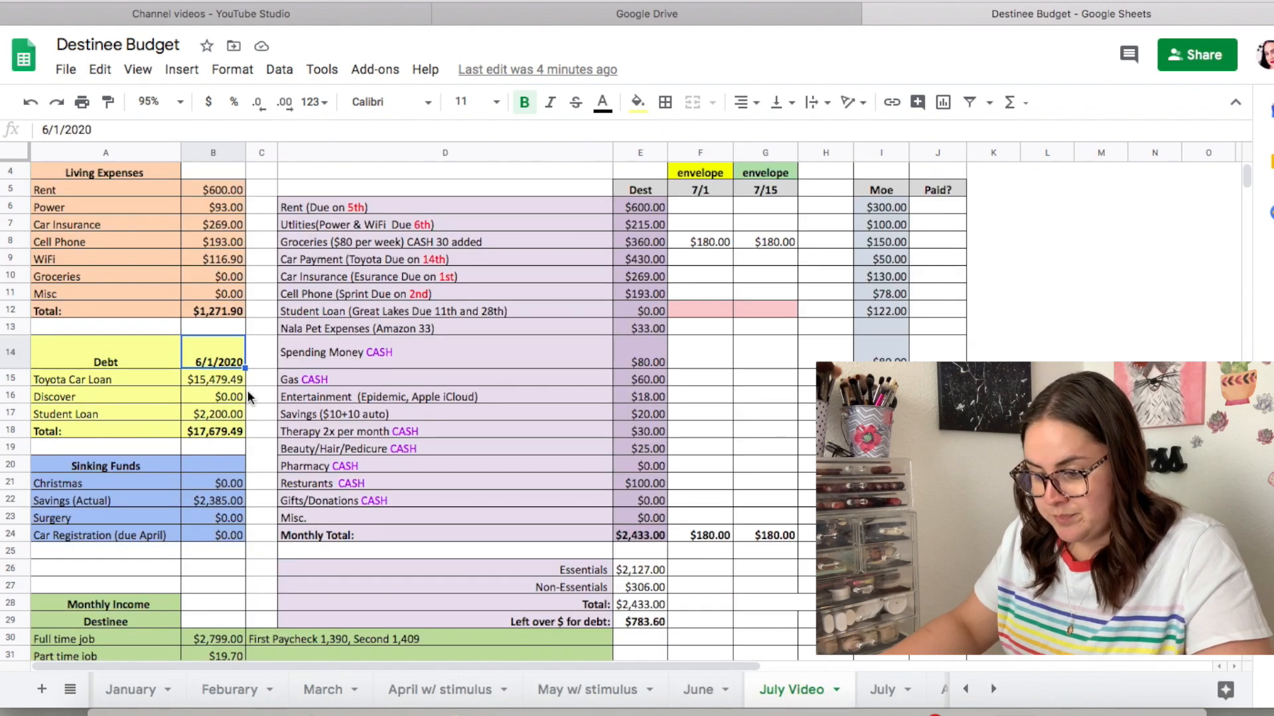
drag(105, 364, 233, 430)
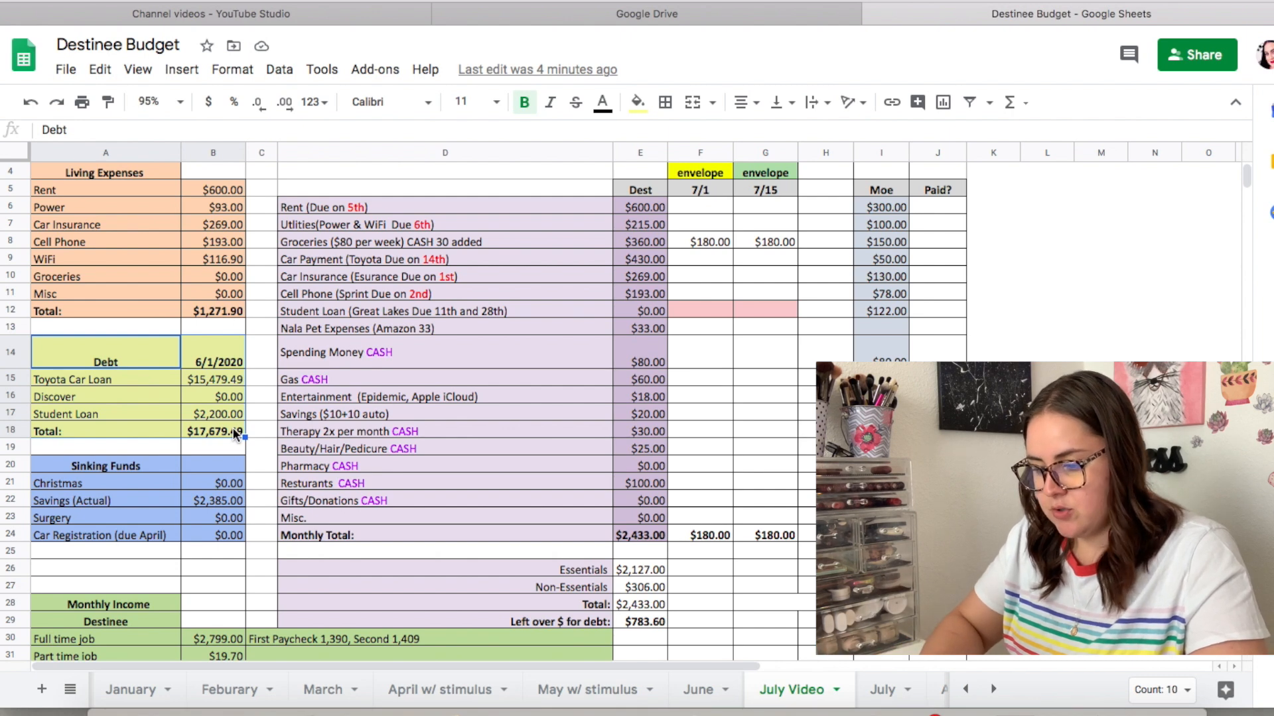
key(ctrl+v)
Clear the leftover duplicate Total row in A18:B18 and reset its fill color.
click(83, 431)
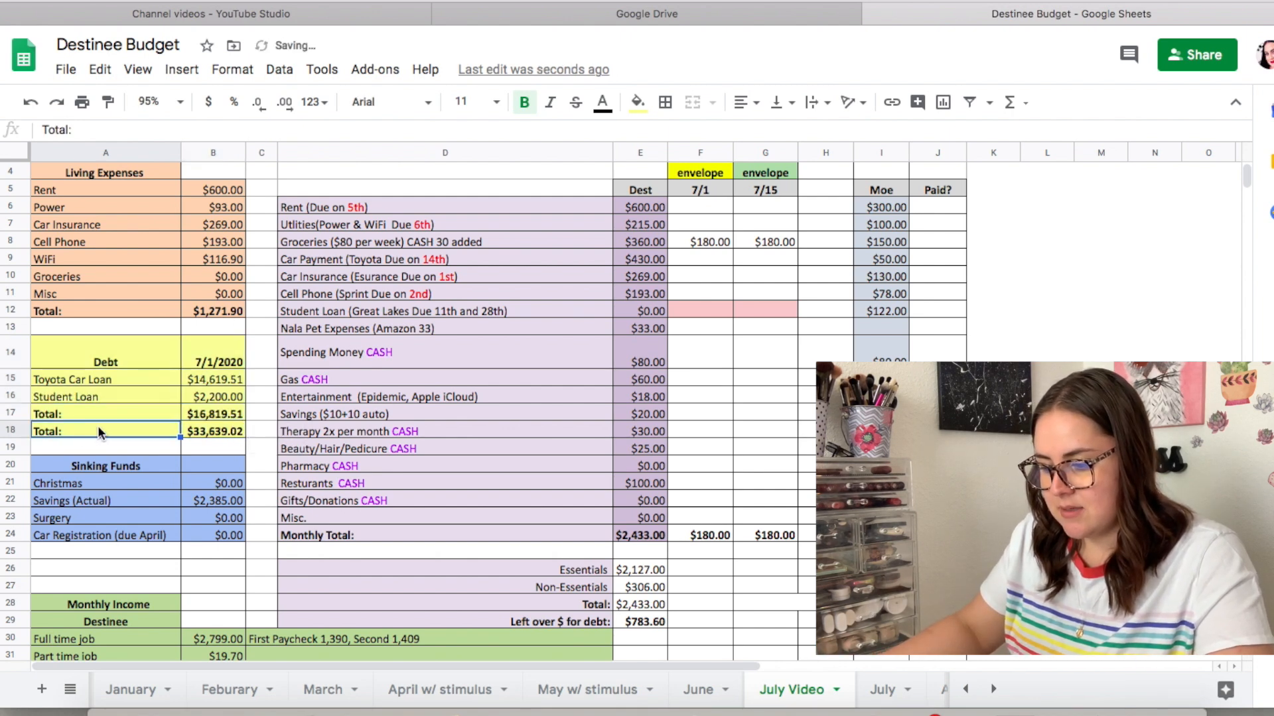
drag(93, 432, 224, 430)
key(Delete)
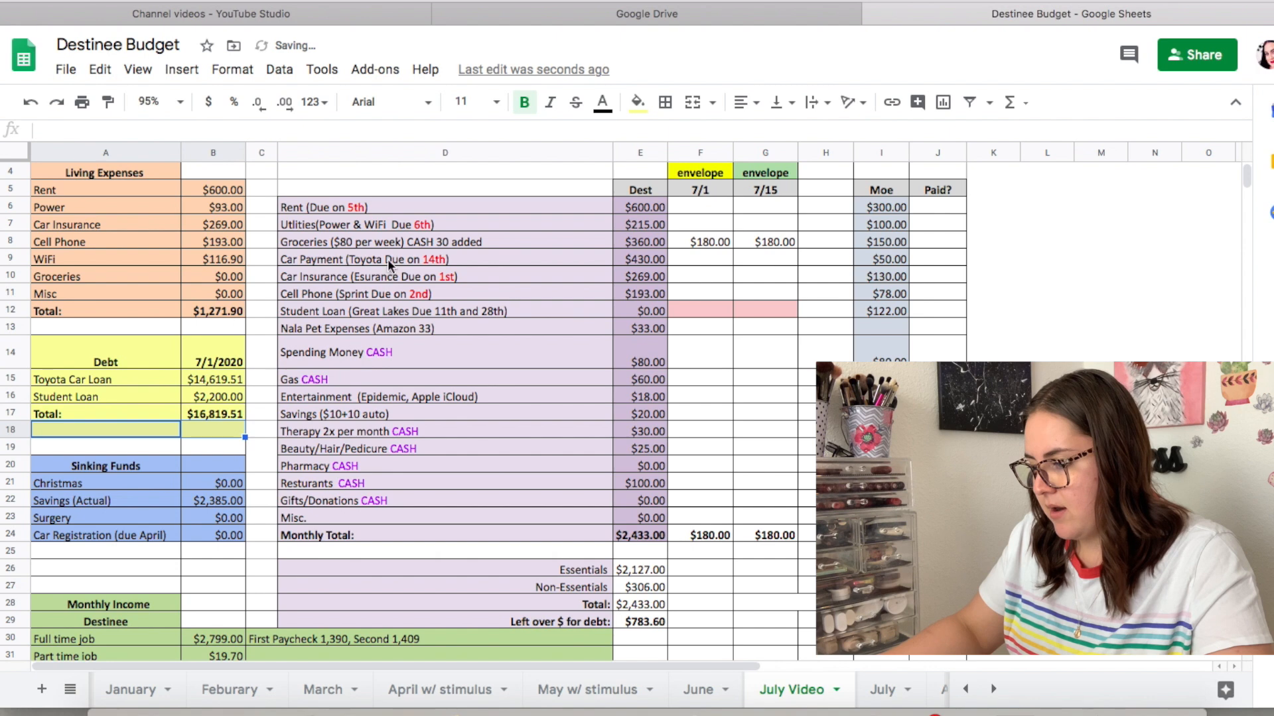
click(637, 102)
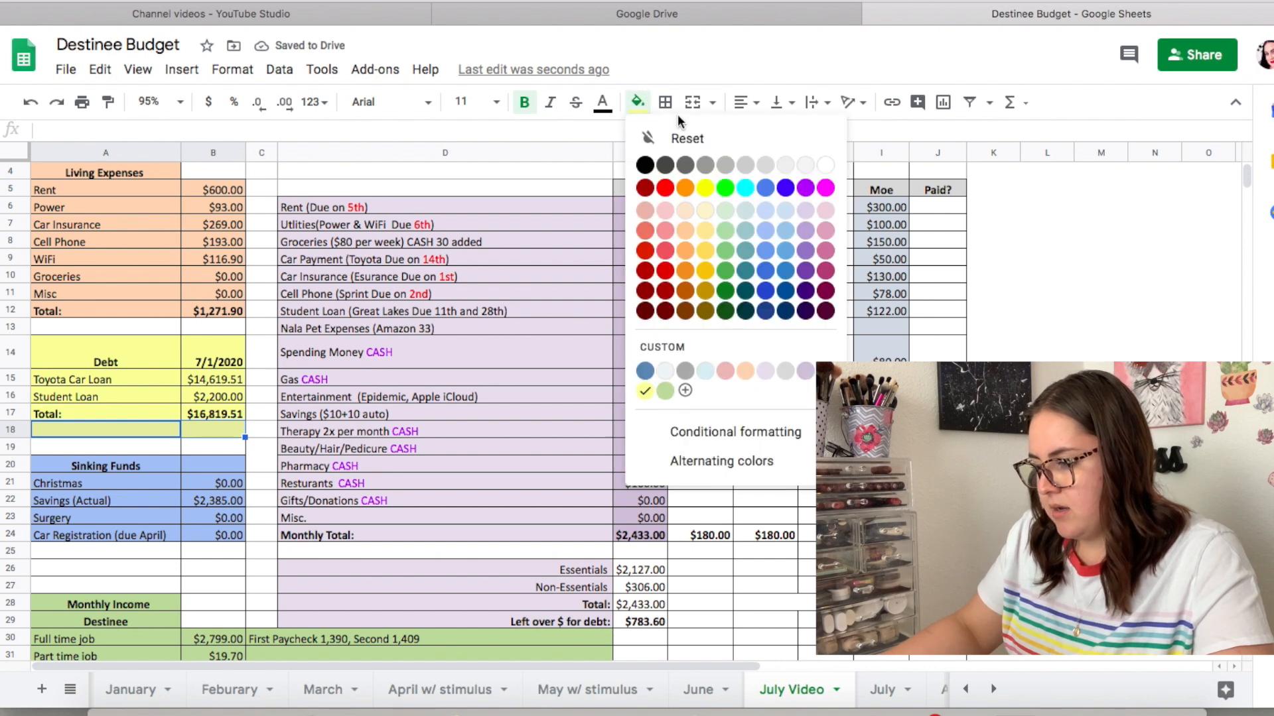
click(686, 138)
click(423, 460)
Review the Toyota loan and total formulas in the Debt block, and the Christmas and savings entries under Sinking Funds.
click(106, 465)
click(129, 356)
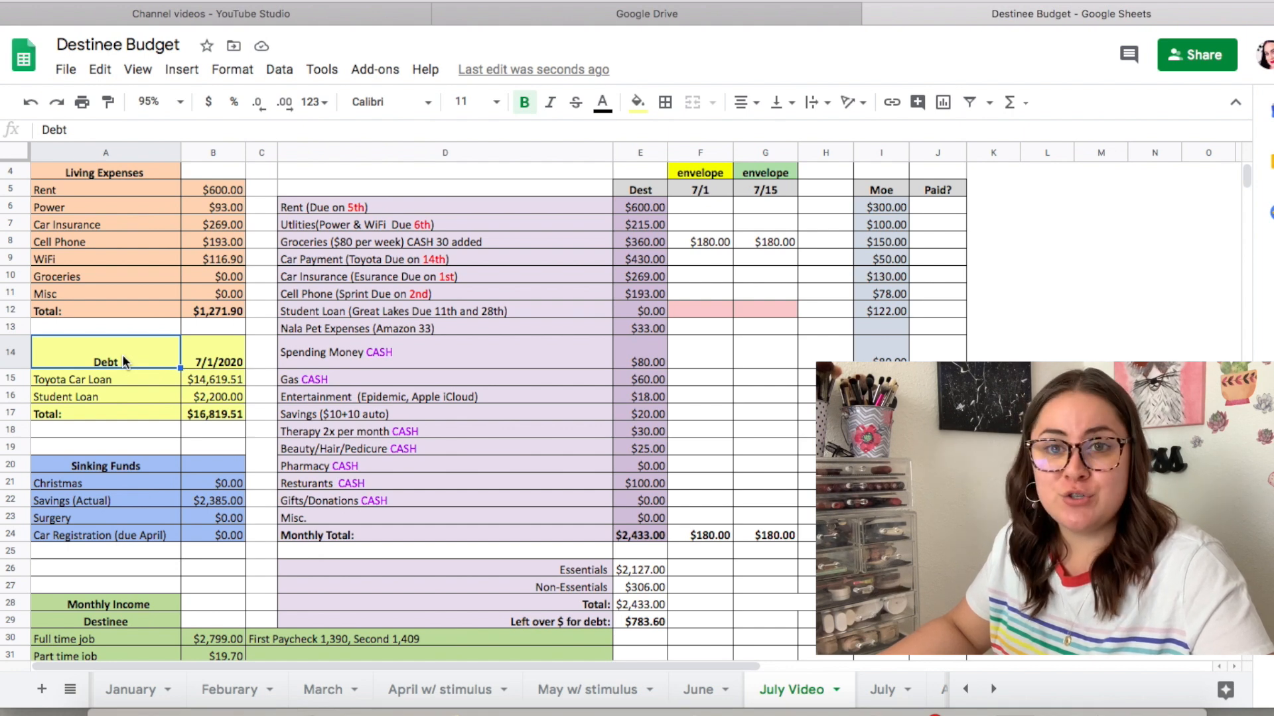
click(209, 381)
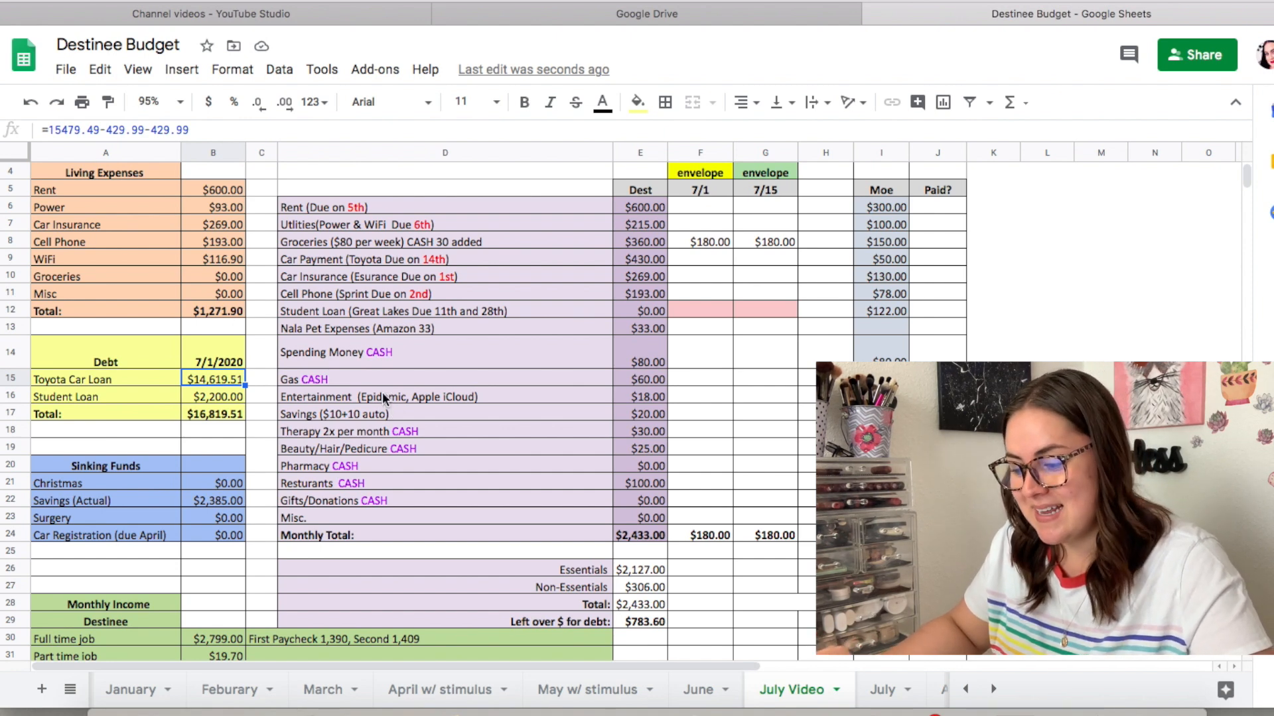
click(227, 415)
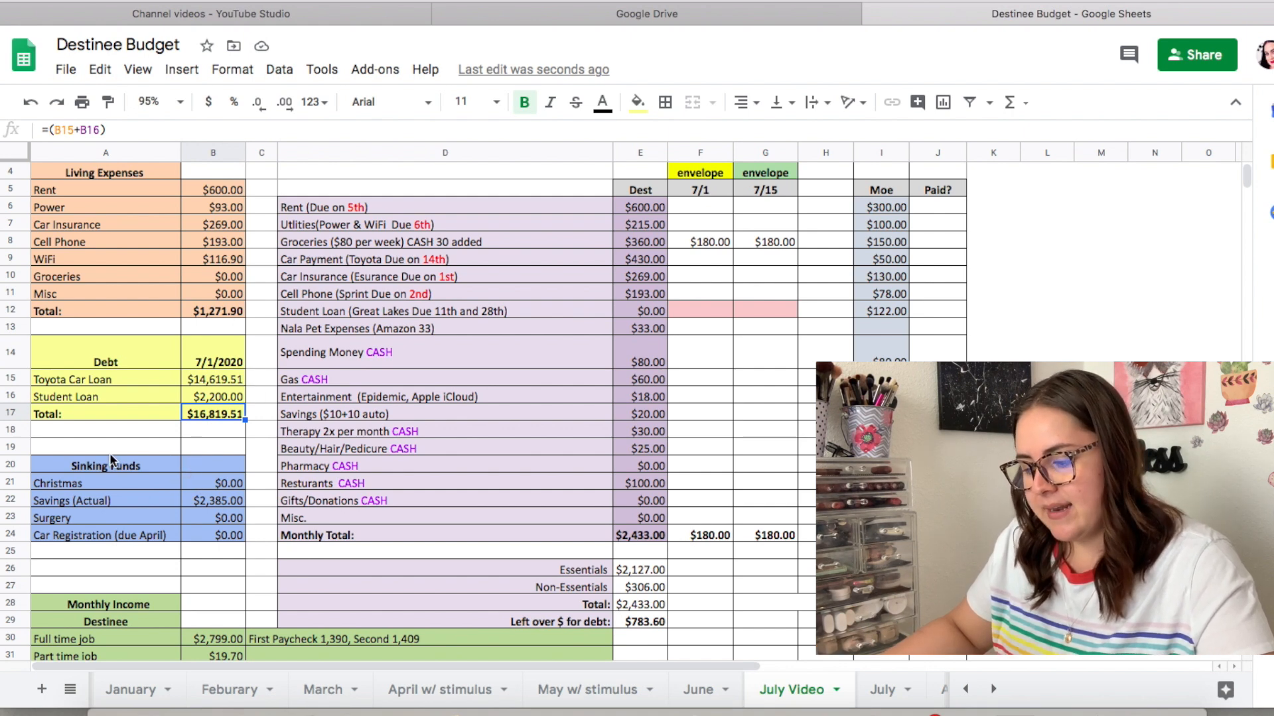
click(93, 514)
click(102, 483)
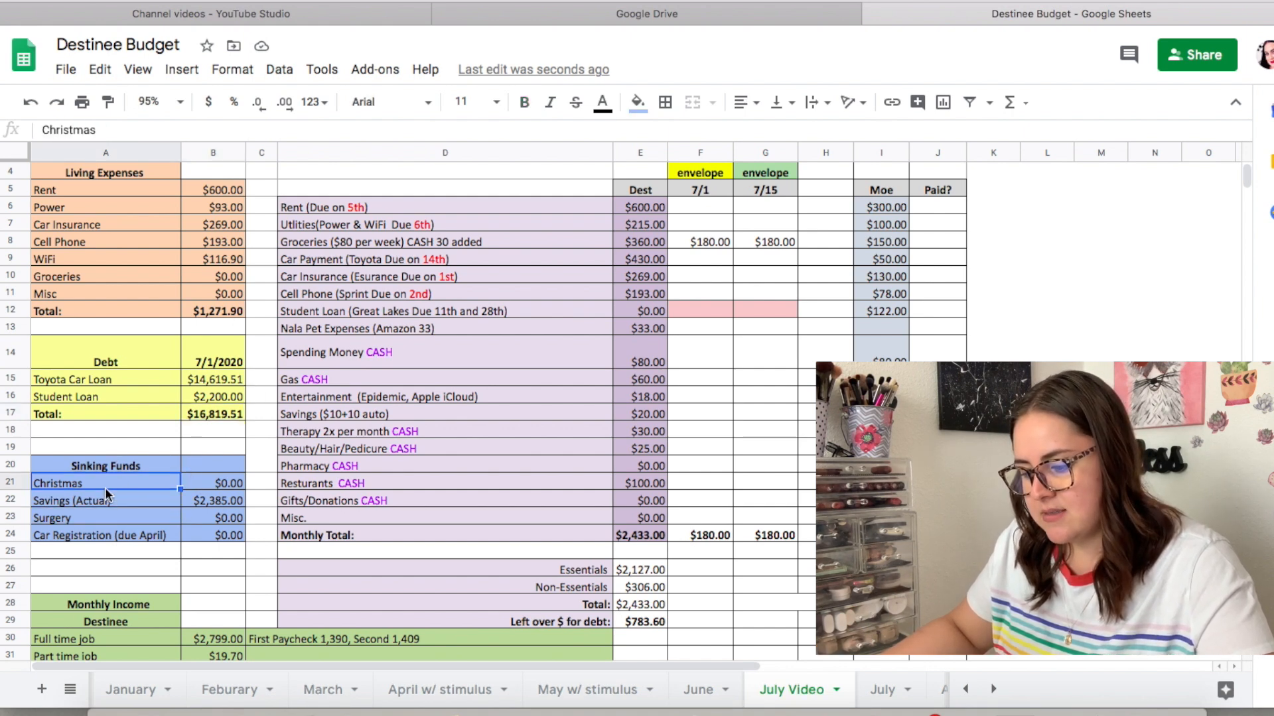
click(228, 500)
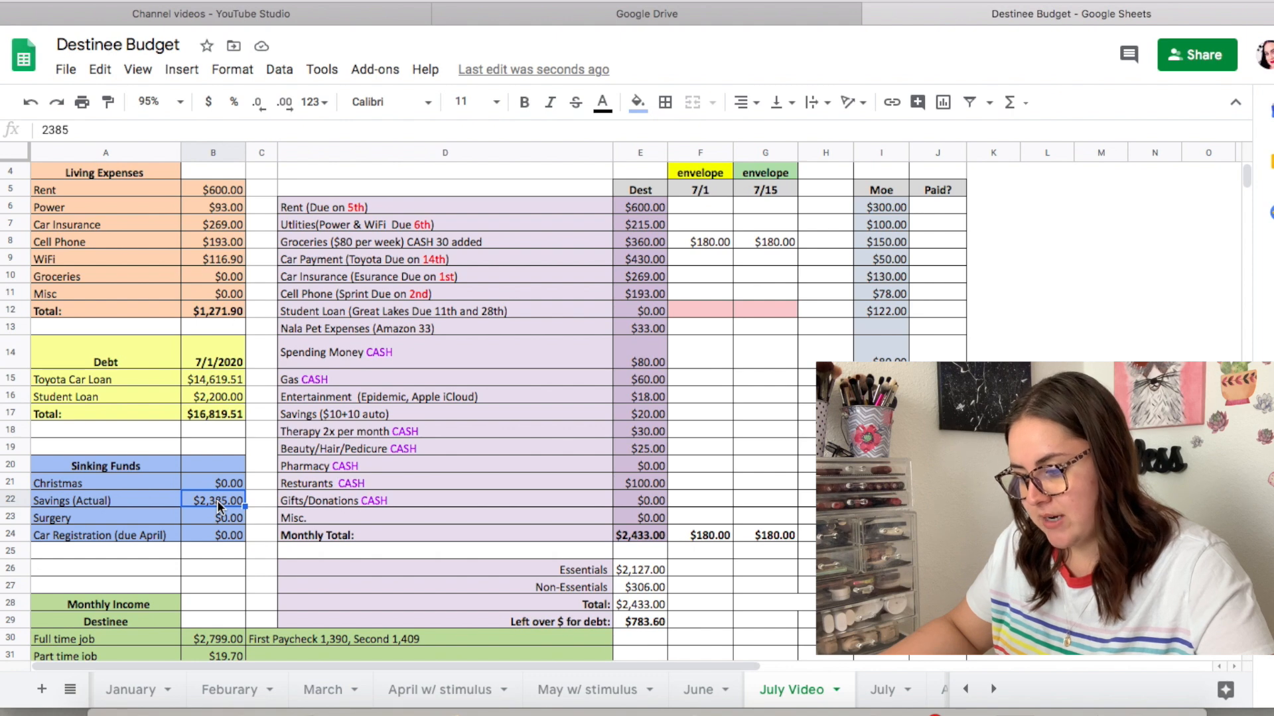
Copy the Monthly Income block A28:B34 from the July sheet.
scroll(217, 500, down, 5)
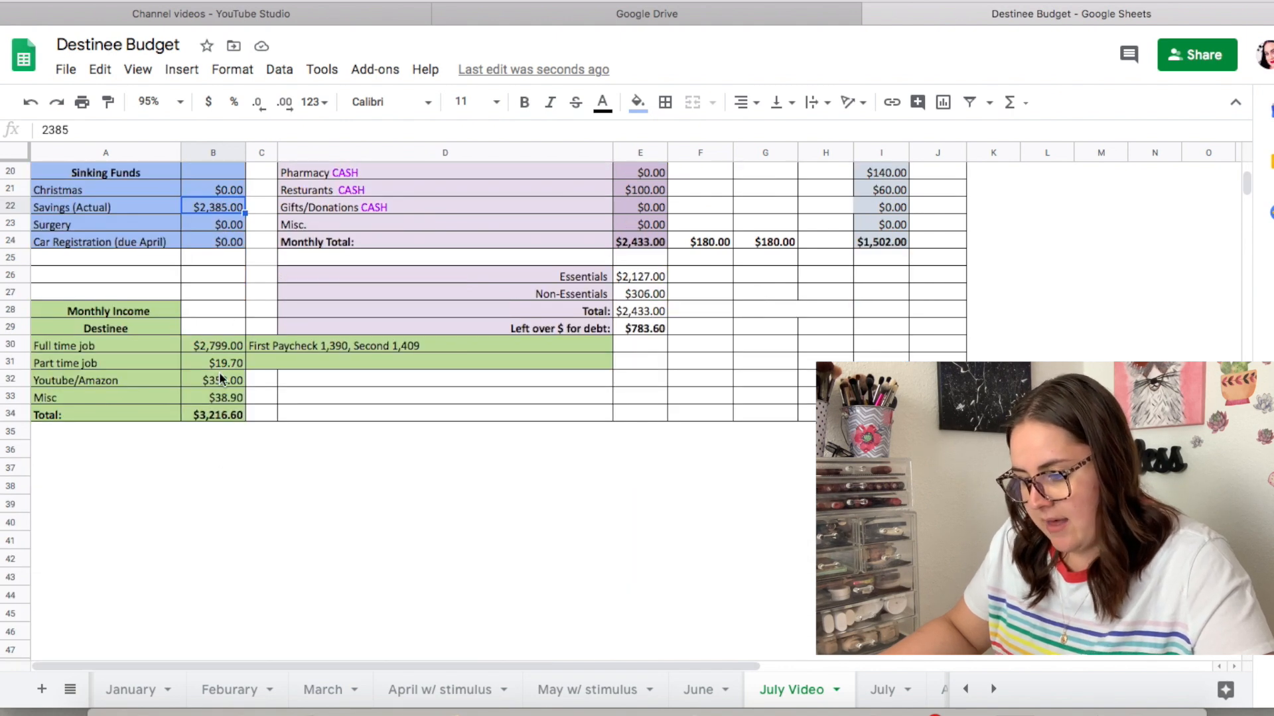
scroll(223, 326, up, 1)
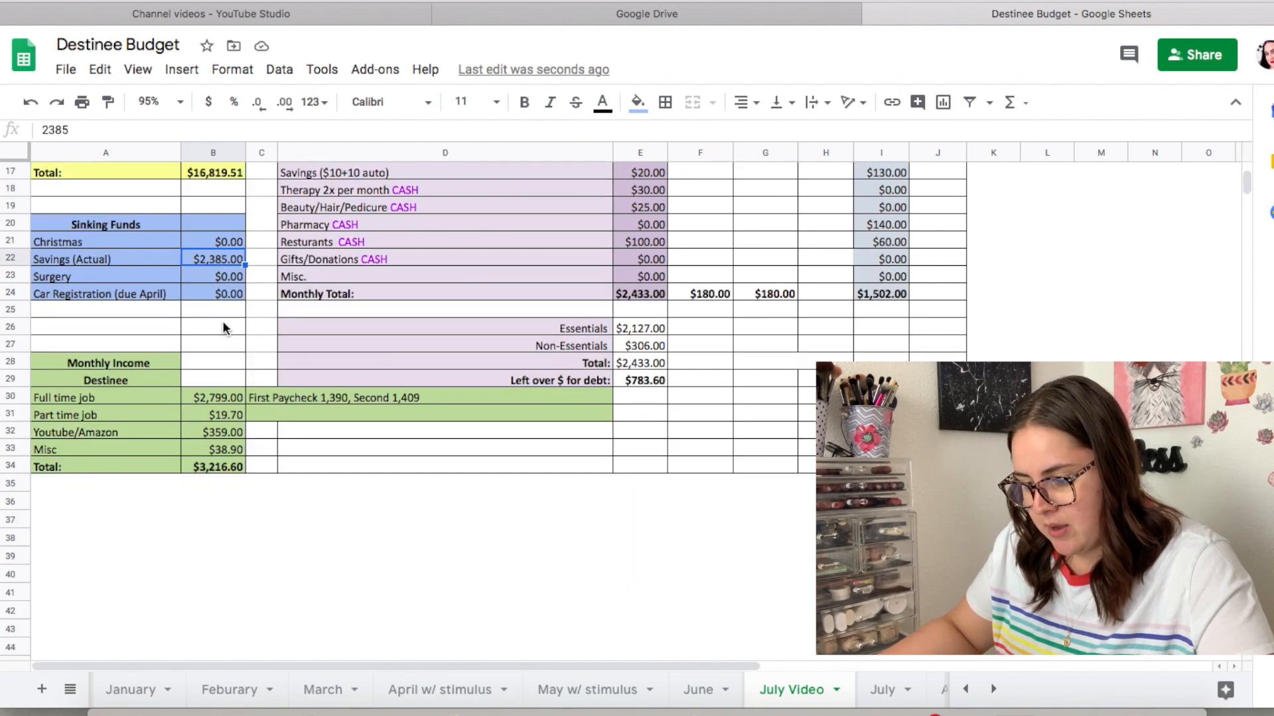
click(888, 691)
scroll(252, 438, down, 5)
drag(98, 403, 236, 504)
key(ctrl+c)
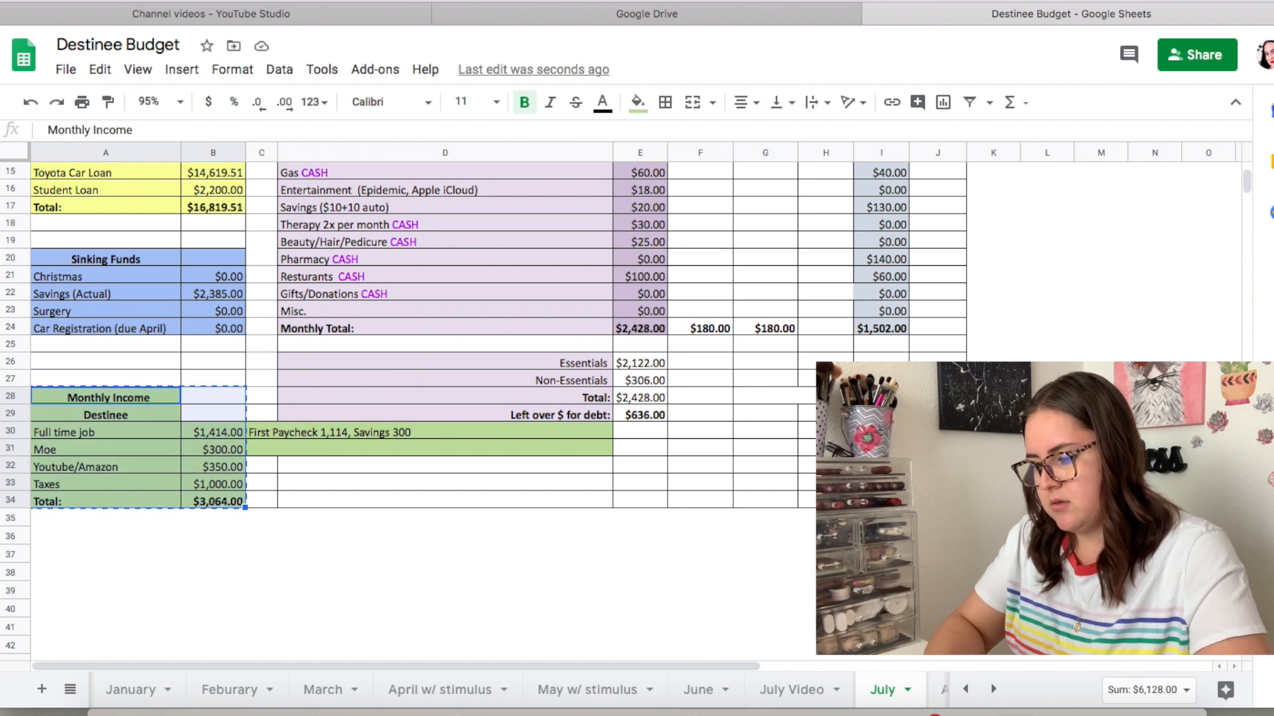
Paste the copied Monthly Income block over A28:B34 in the July Video sheet.
click(799, 690)
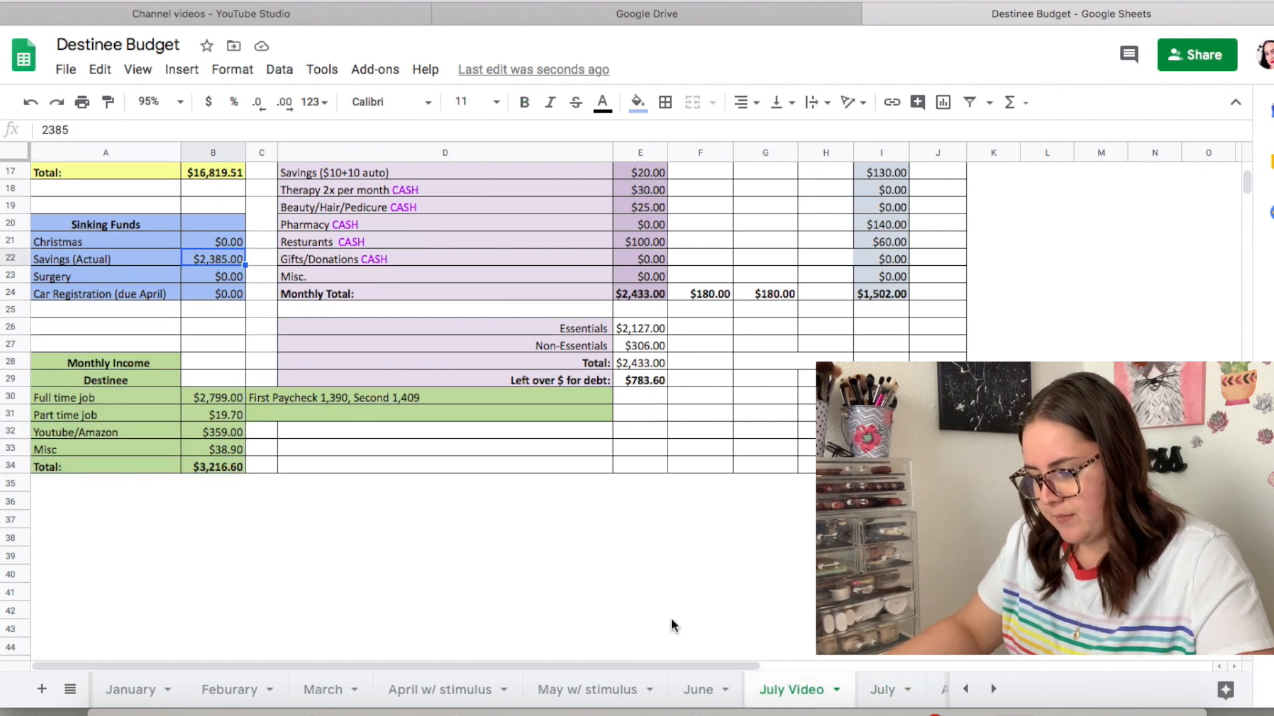
click(105, 358)
drag(177, 417, 214, 468)
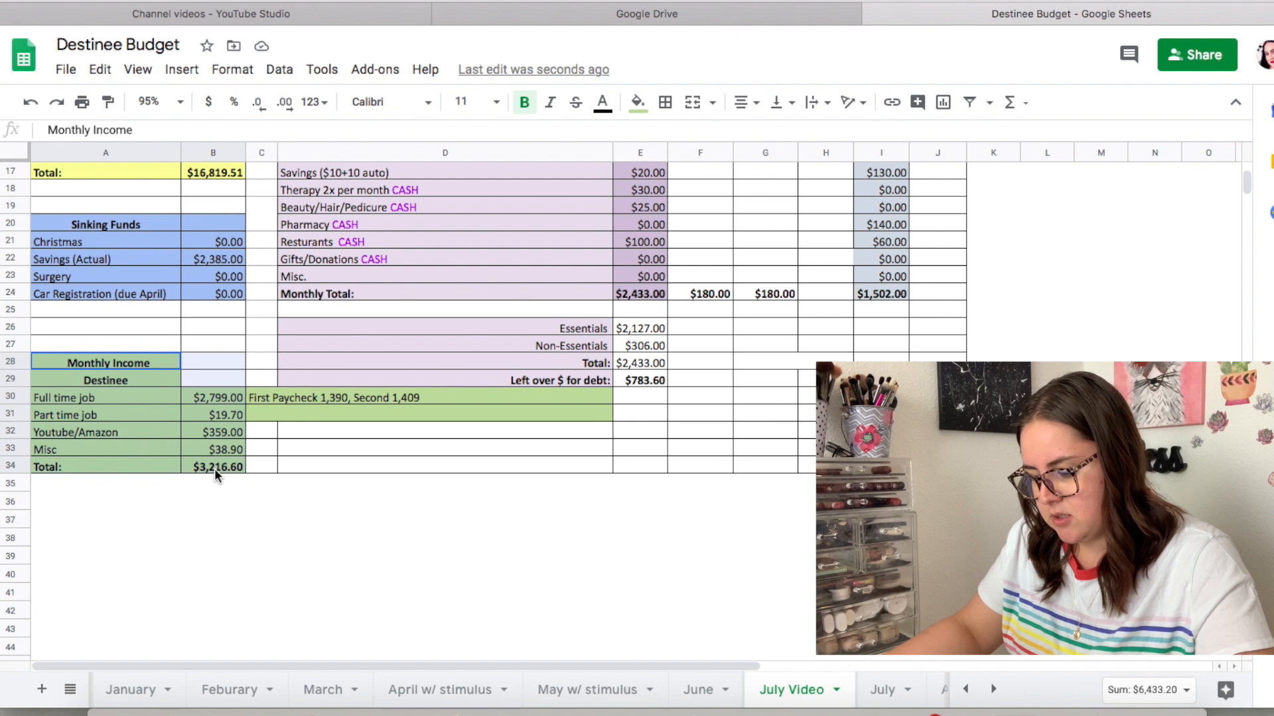
key(ctrl+v)
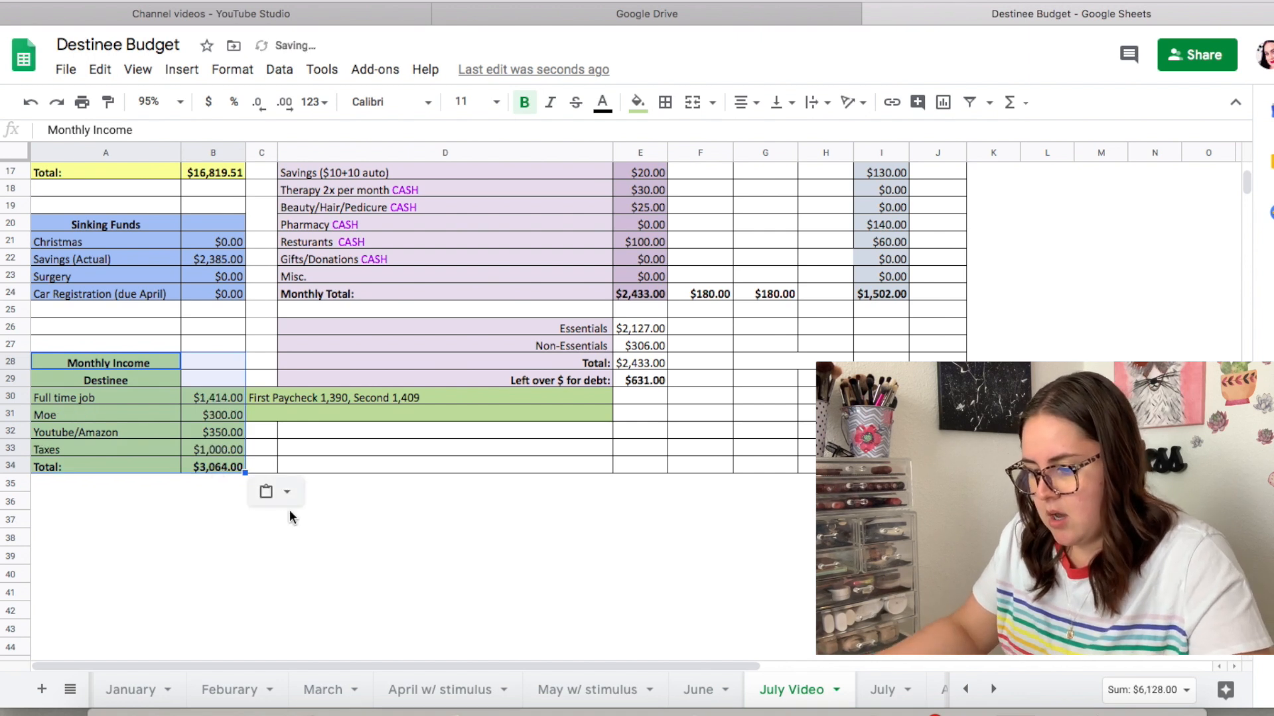
click(286, 517)
Change the first paycheck amount to 1,114 in the full-time job note in C30.
click(97, 397)
click(224, 399)
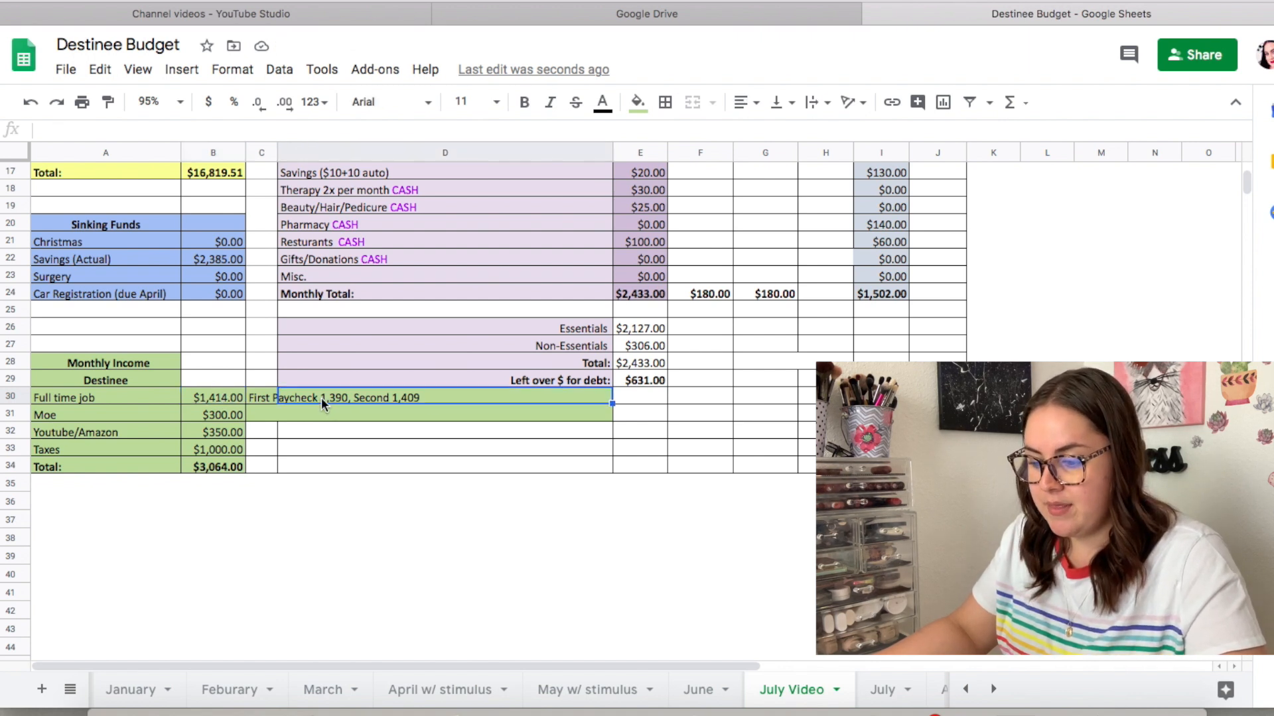
click(261, 401)
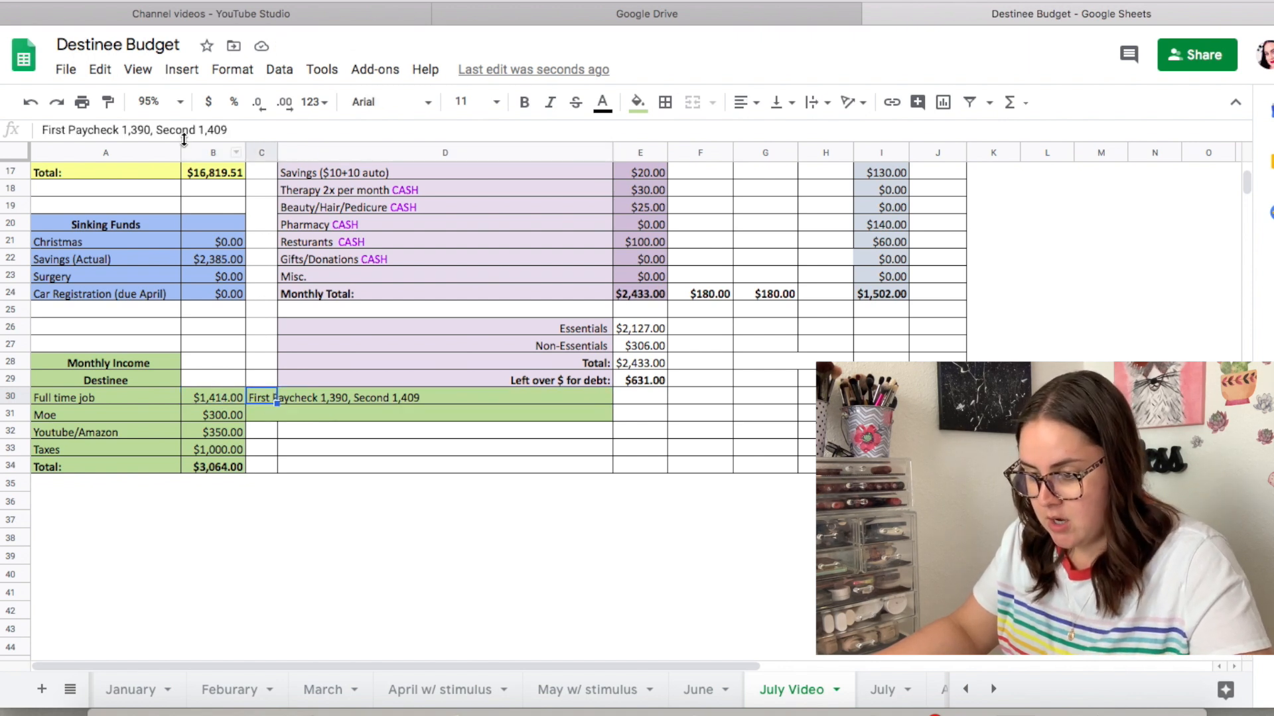
click(151, 134)
key(BackSpace)
key(BackSpace)
key(BackSpace)
text(114)
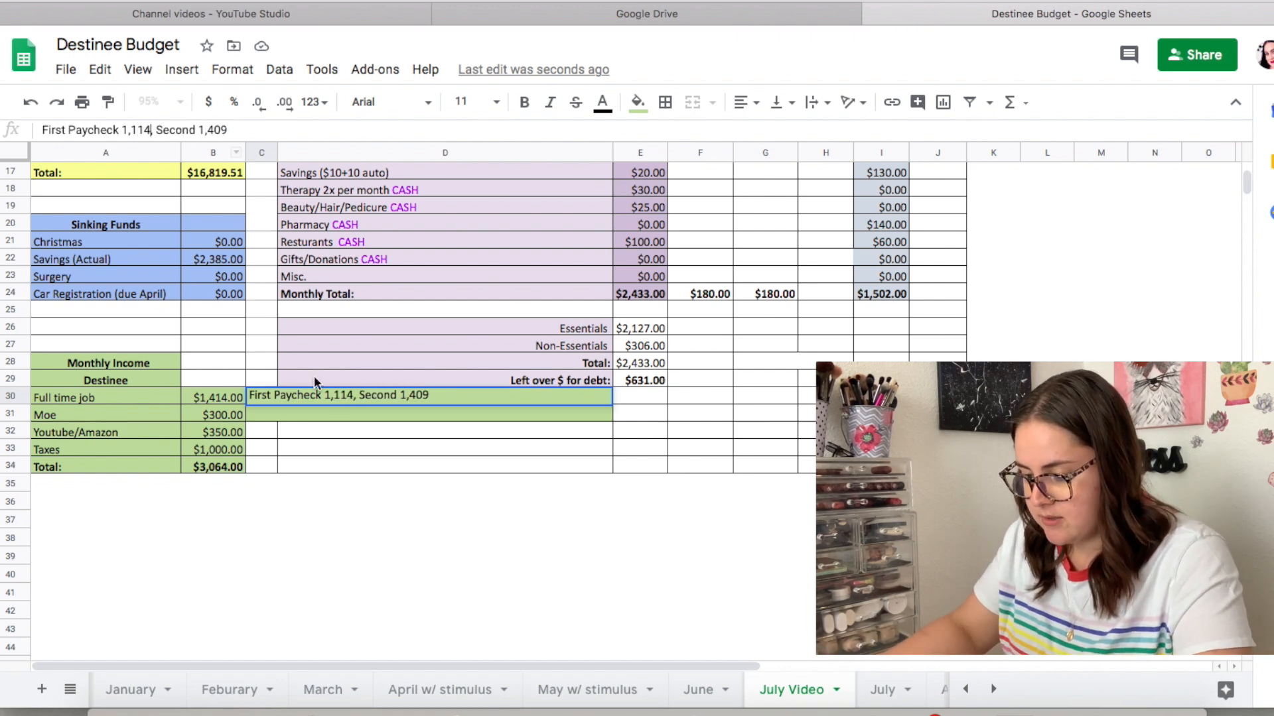
key(Return)
Replace the second-paycheck text in the full-time job note in C30 with "Savings 300", after the first paycheck amount.
click(268, 398)
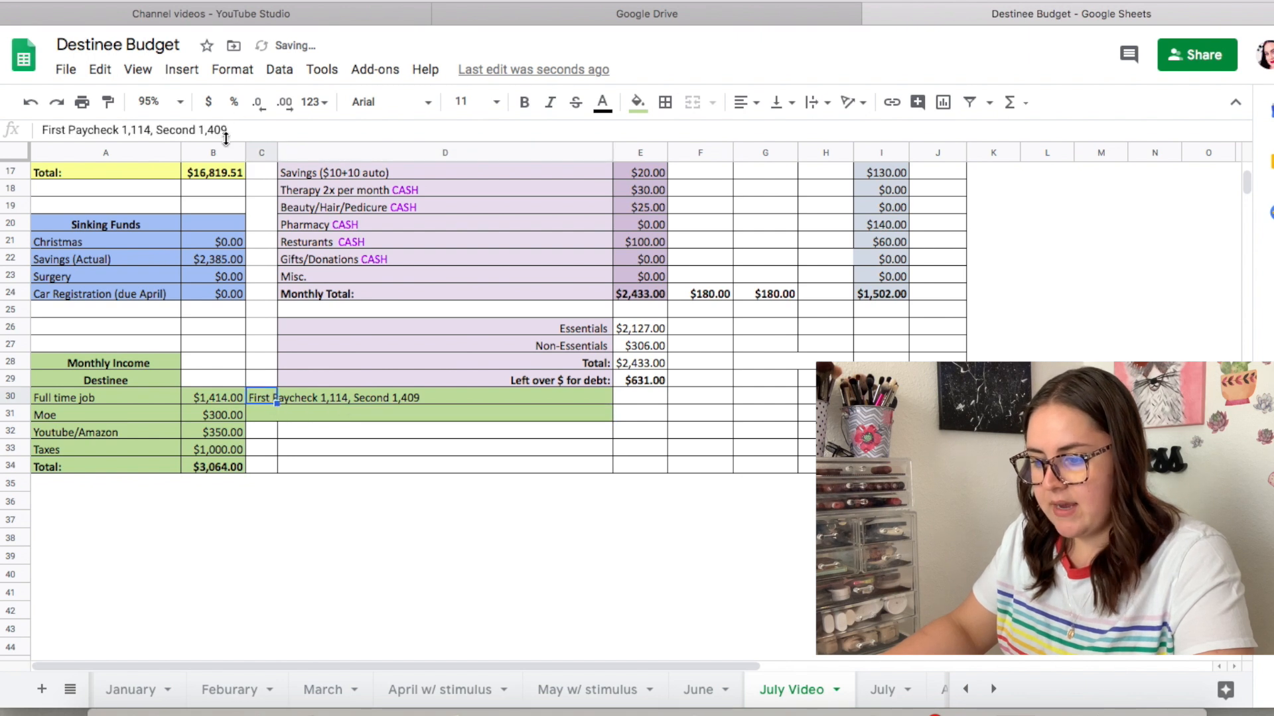
click(237, 129)
key(BackSpace)
key(BackSpace)
key(BackSpace)
key(BackSpace)
key(BackSpace)
key(BackSpace)
key(BackSpace)
key(BackSpace)
key(BackSpace)
key(BackSpace)
key(BackSpace)
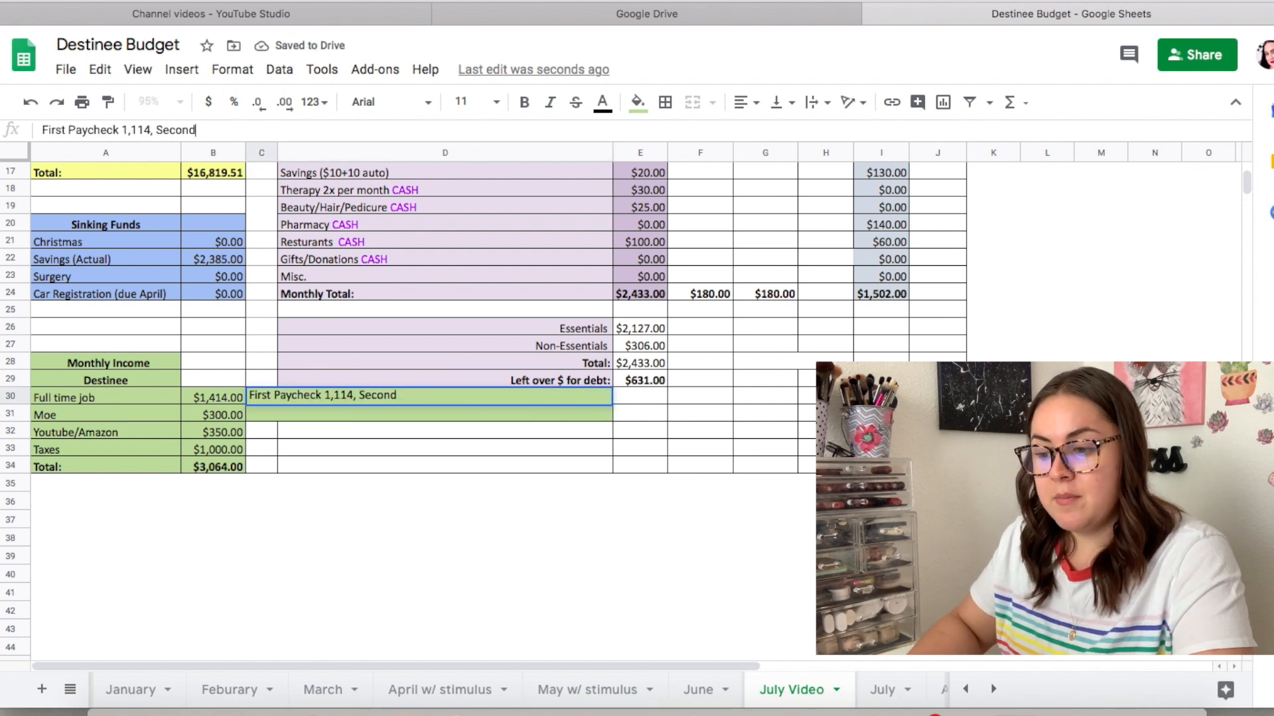
key(BackSpace)
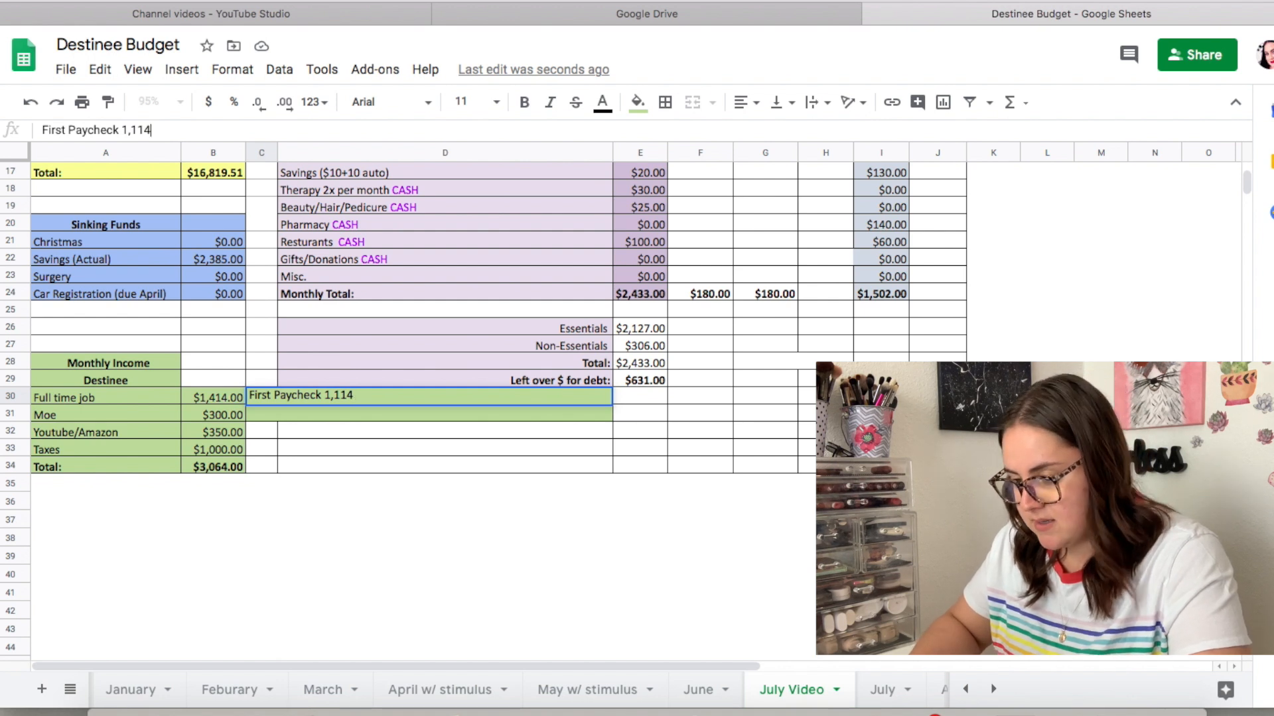
text(Sa)
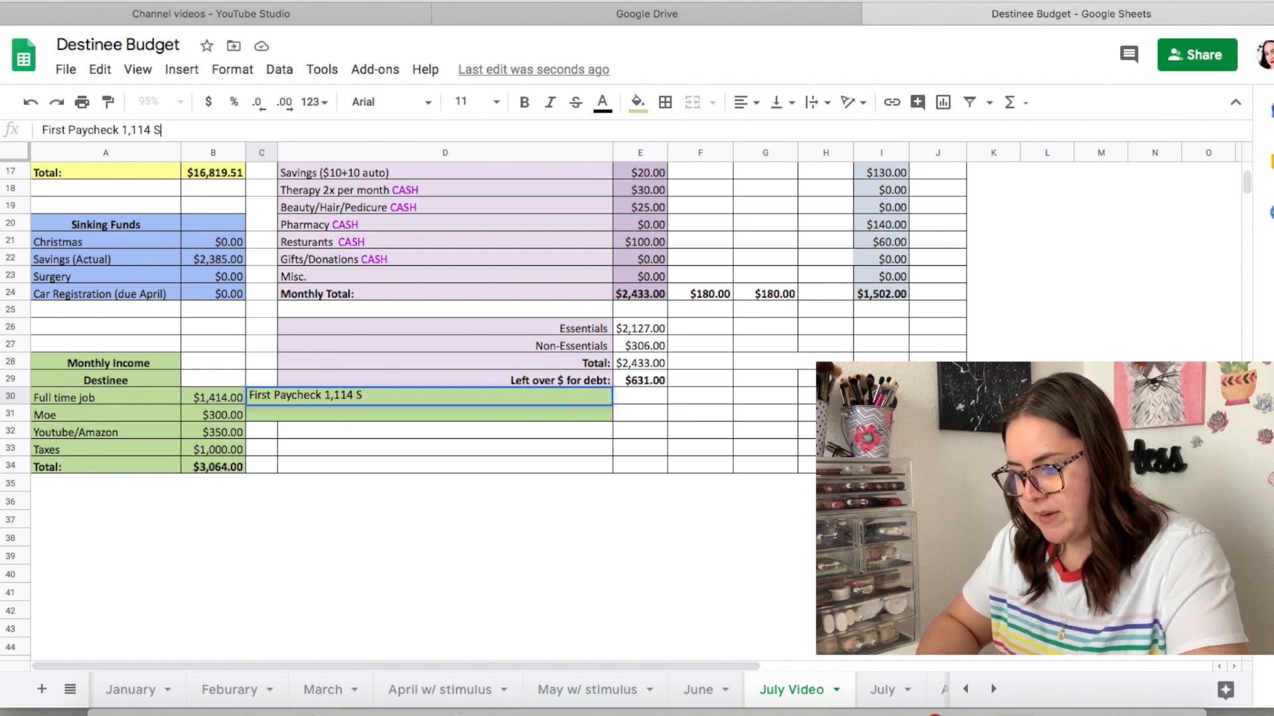
key(BackSpace)
key(BackSpace)
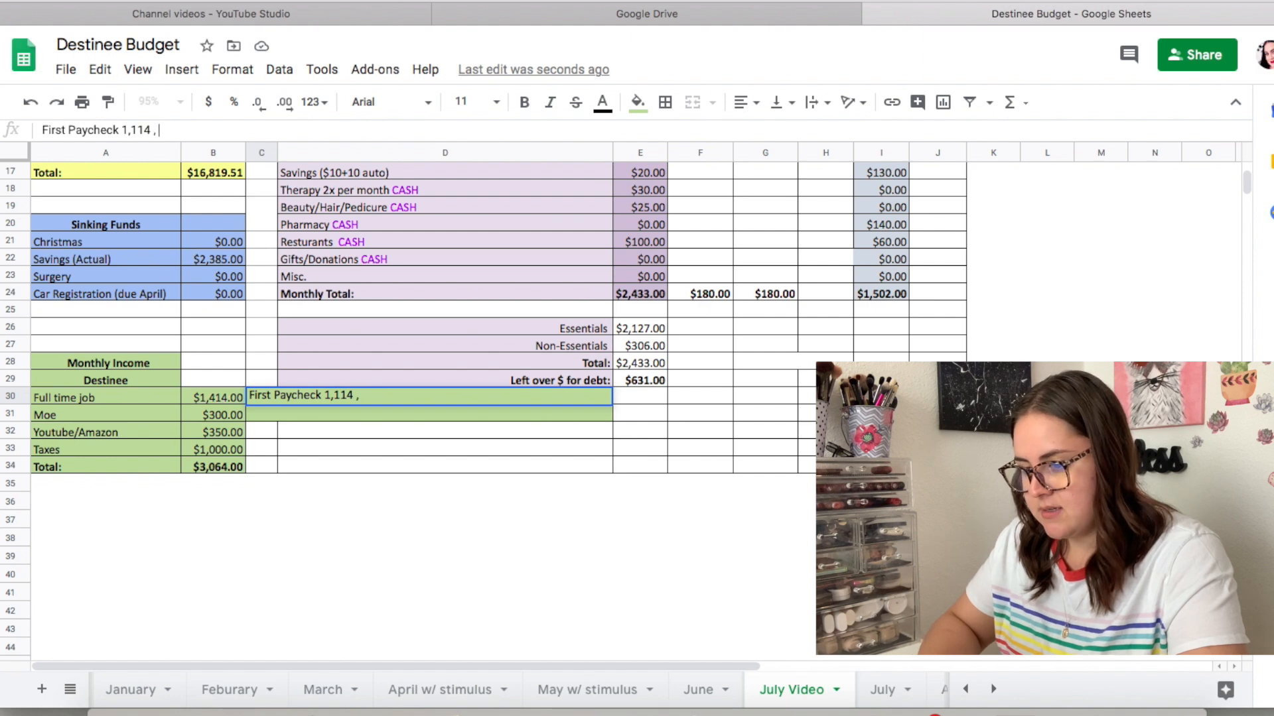
text(Saving)
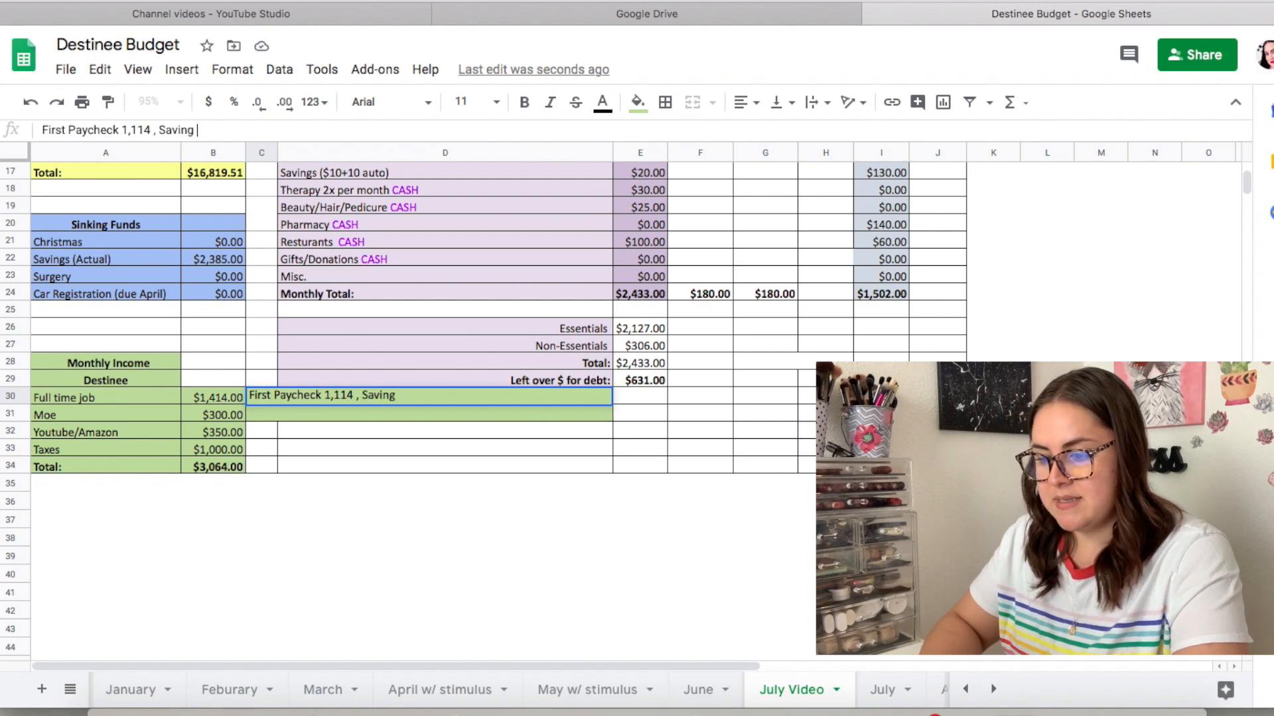
text(s 300)
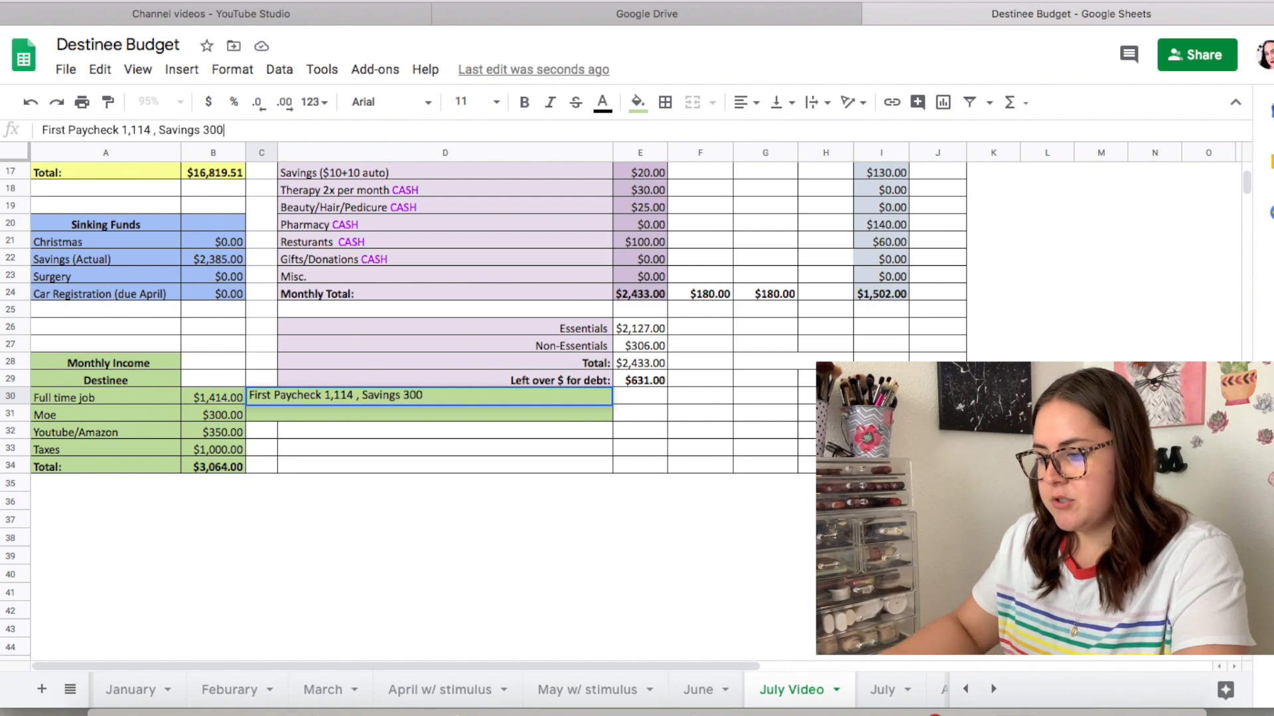
click(360, 526)
Test the leftover money for debt in E29 without the partner's income in B31, and restore that income to 300.
click(220, 397)
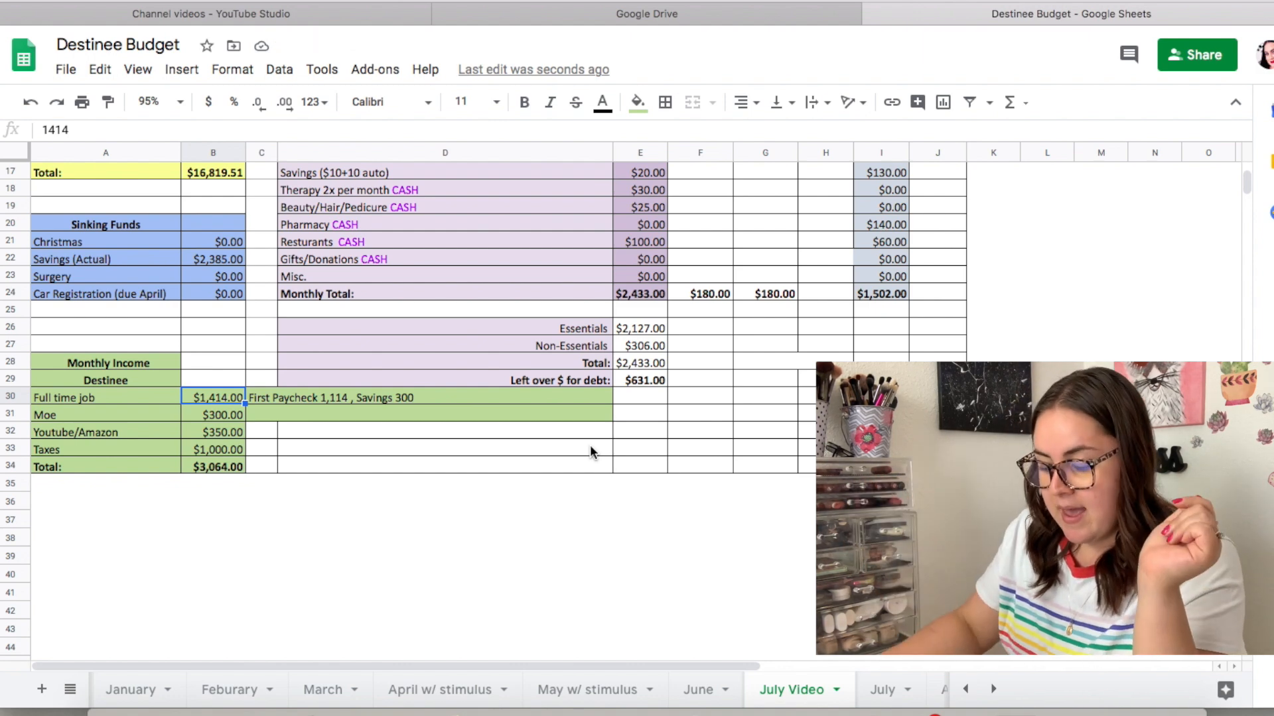
click(47, 414)
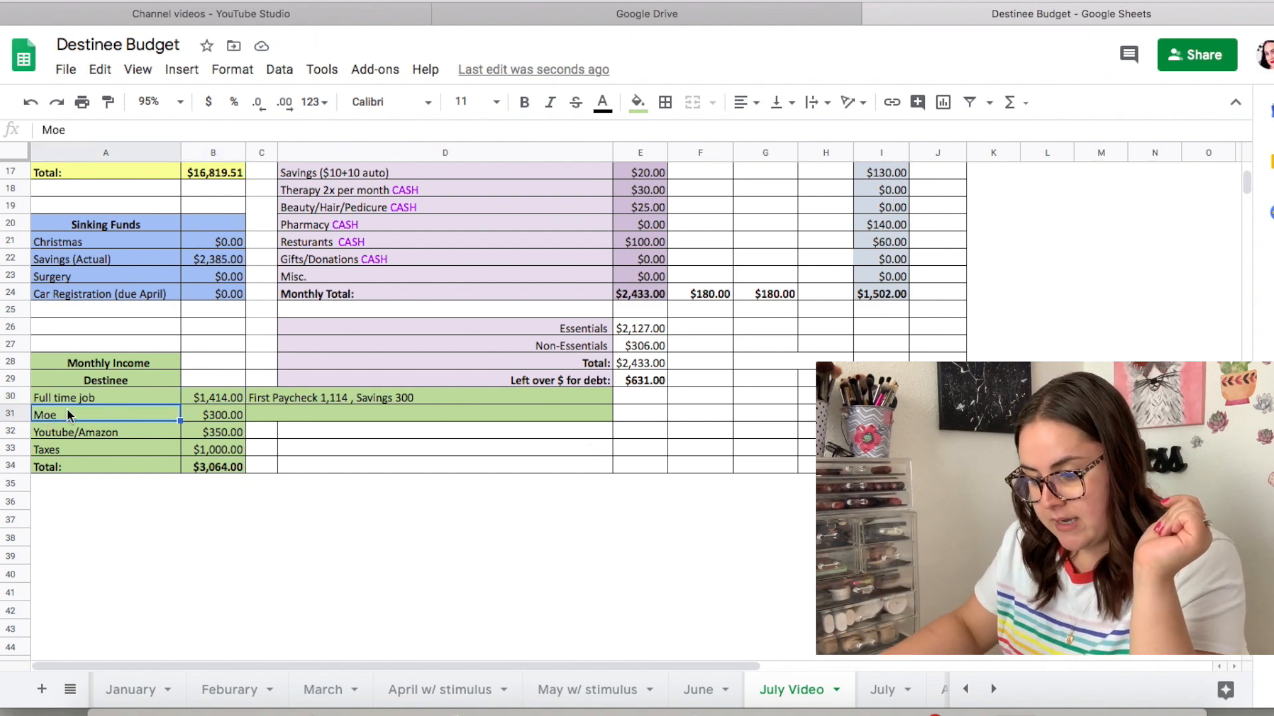
scroll(275, 565, down, 1)
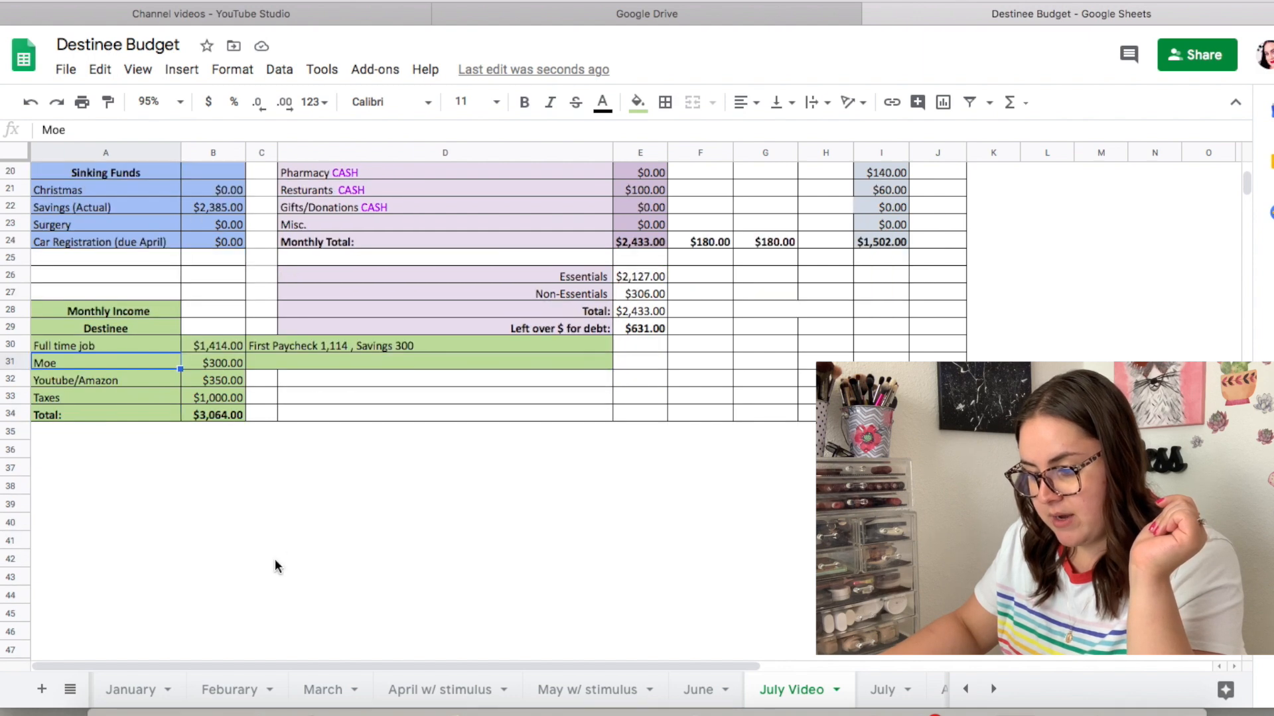
scroll(275, 558, up, 6)
scroll(274, 558, down, 3)
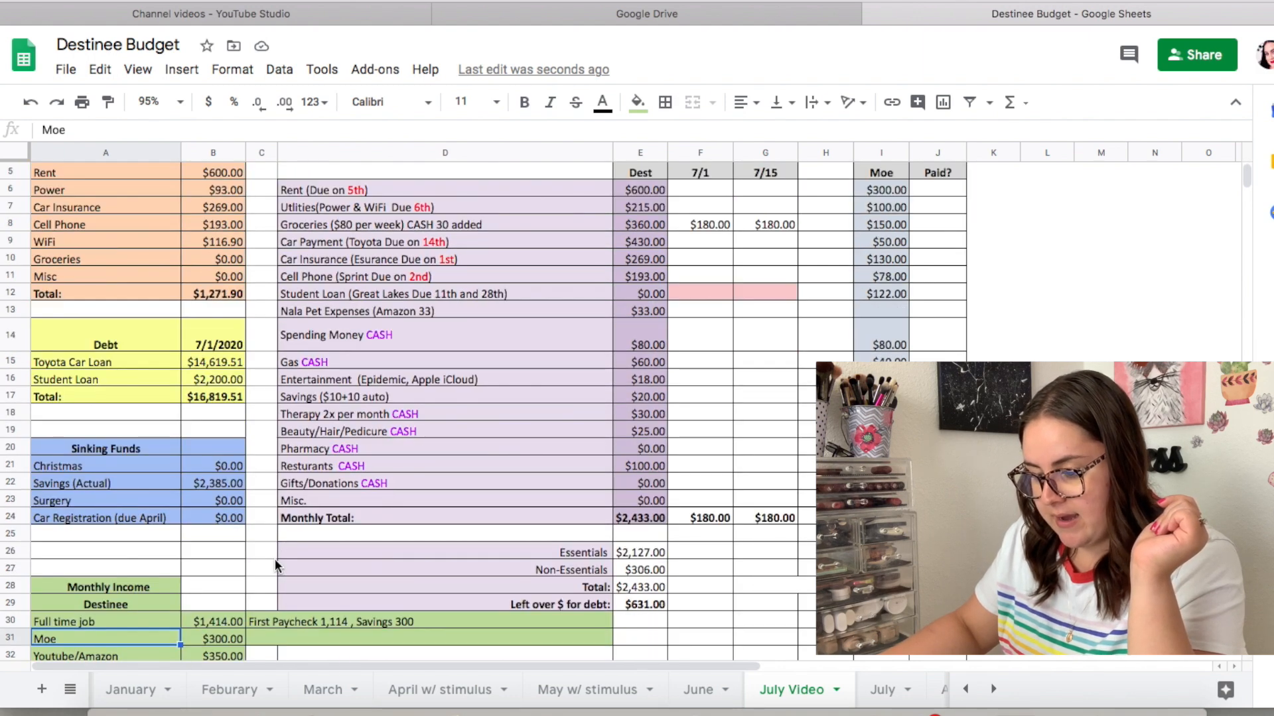
scroll(275, 565, down, 1)
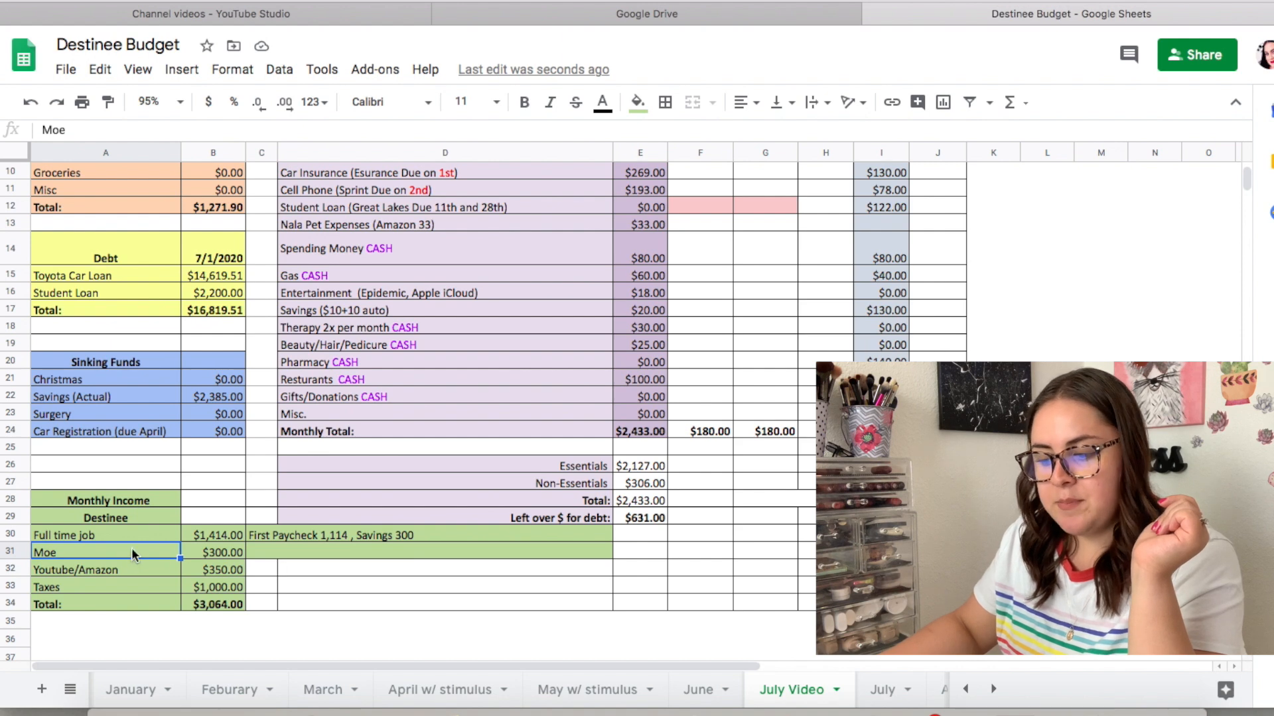
click(222, 555)
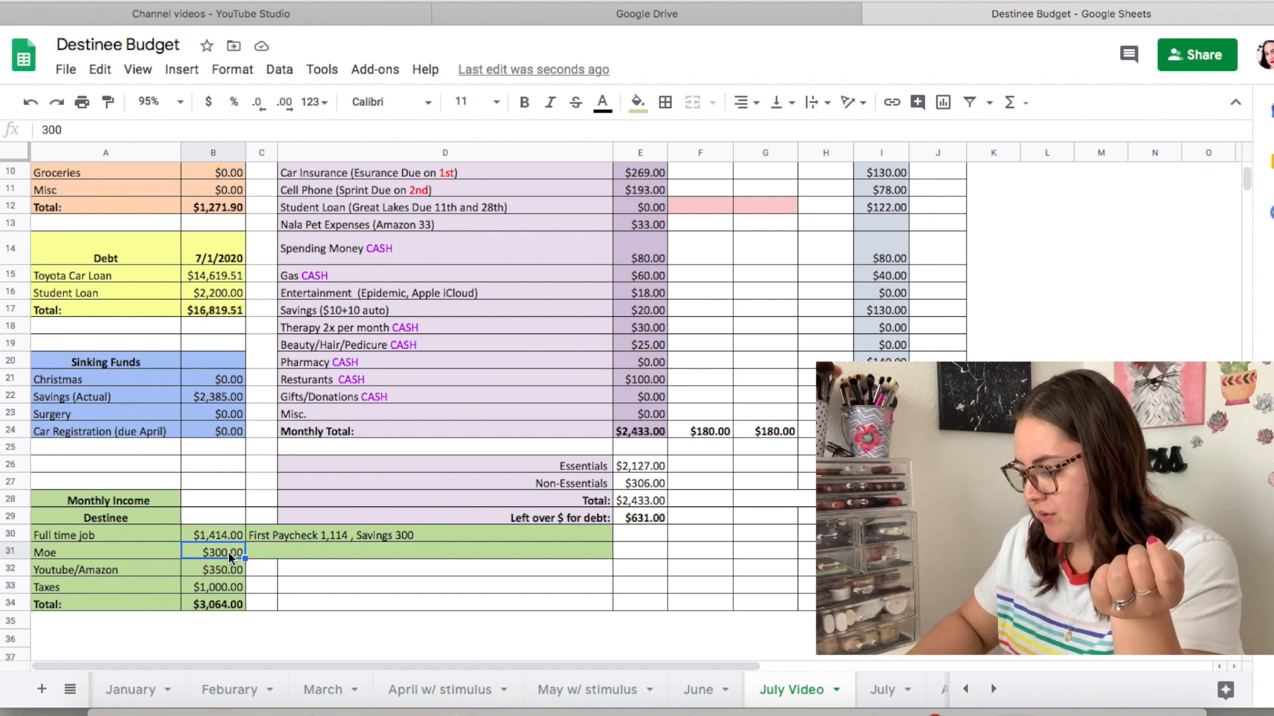
key(Delete)
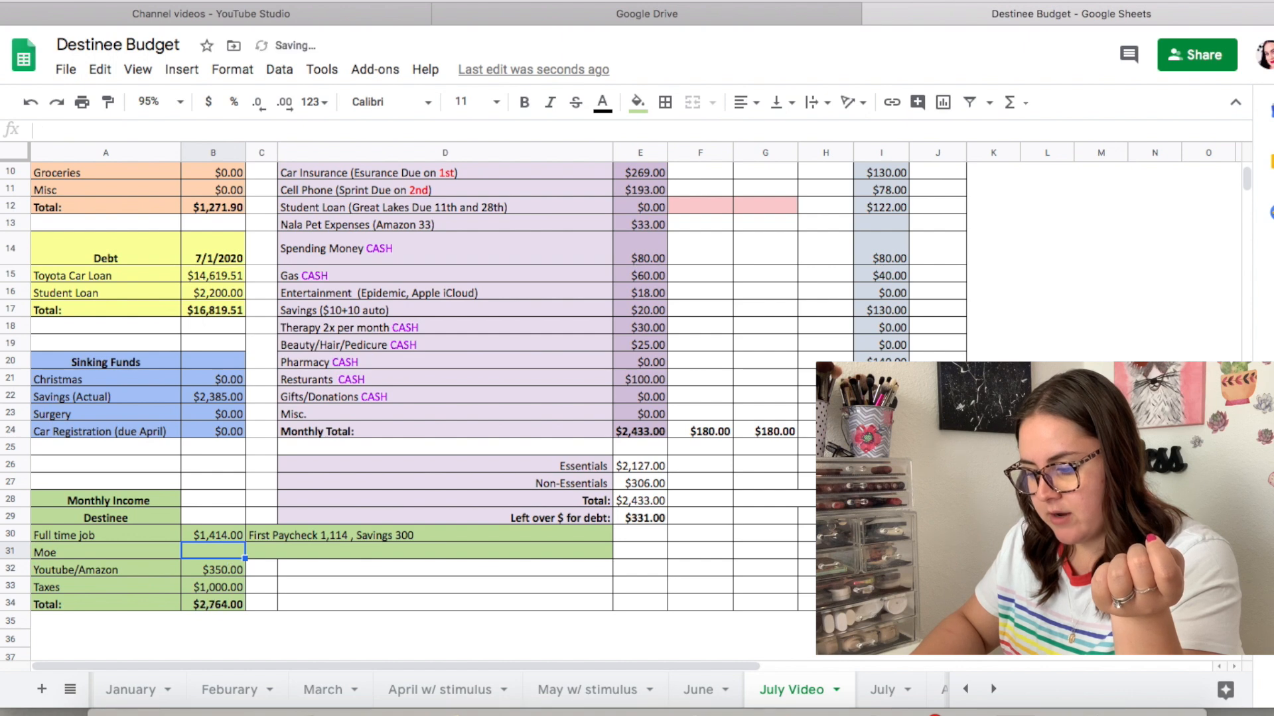
click(535, 655)
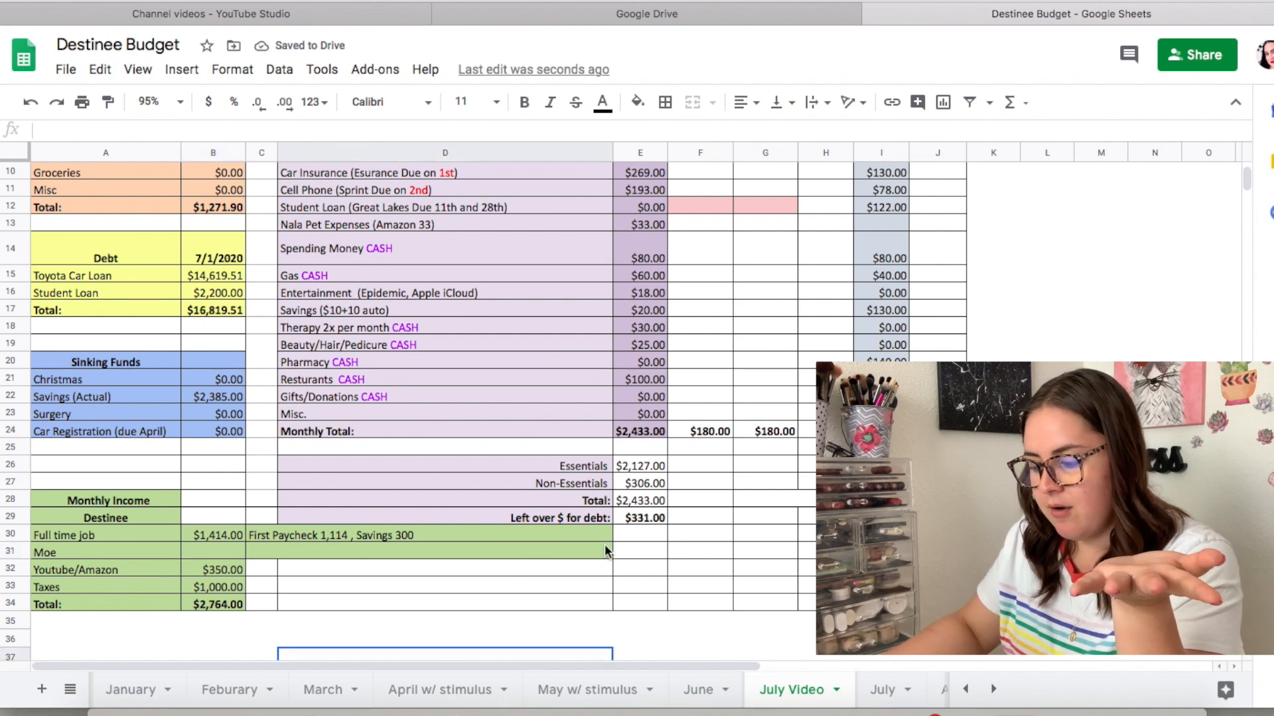
click(641, 518)
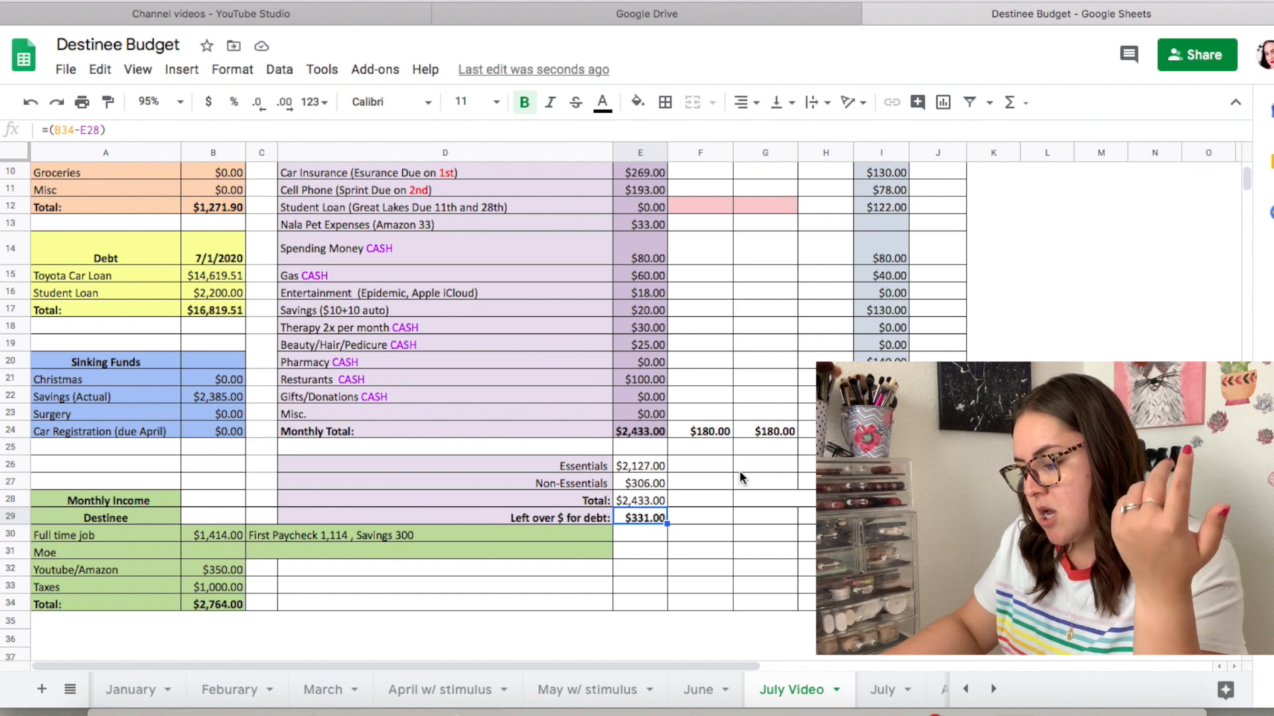
click(244, 550)
text(300)
key(Return)
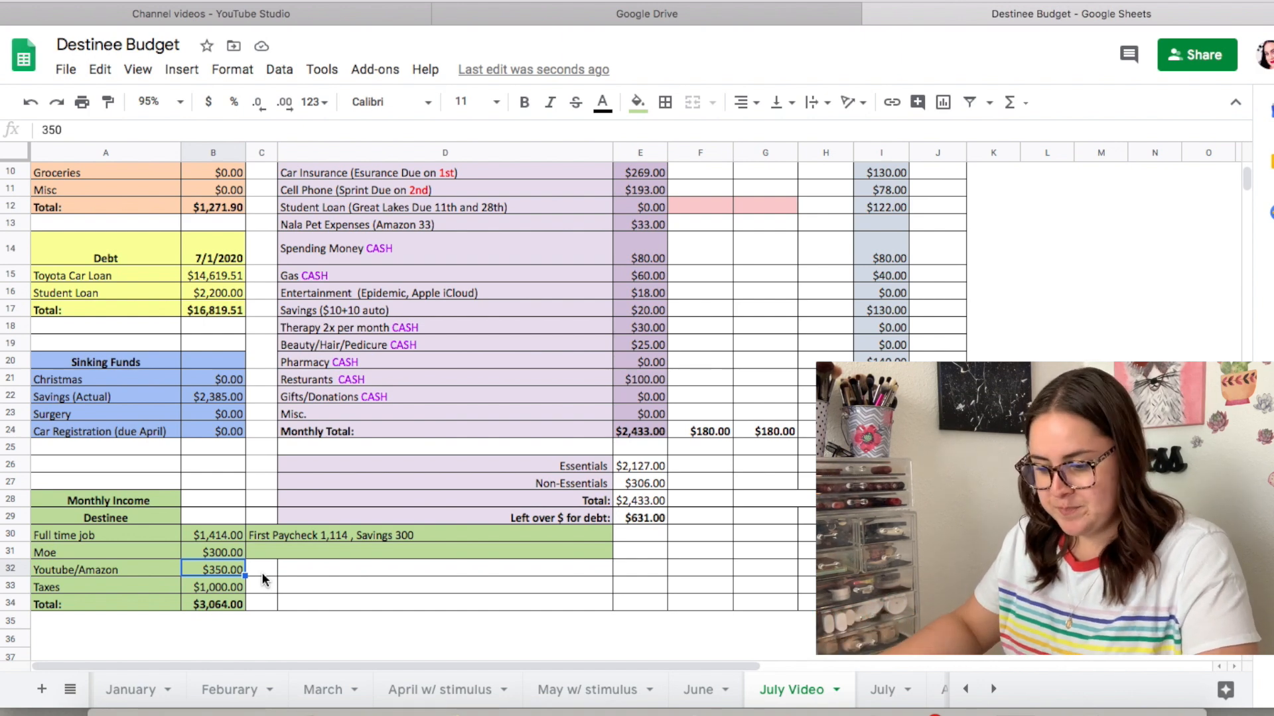
Review the Youtube/Amazon, Taxes and Total entries under Monthly Income, and the leftover-for-debt formula in E29.
key(Left)
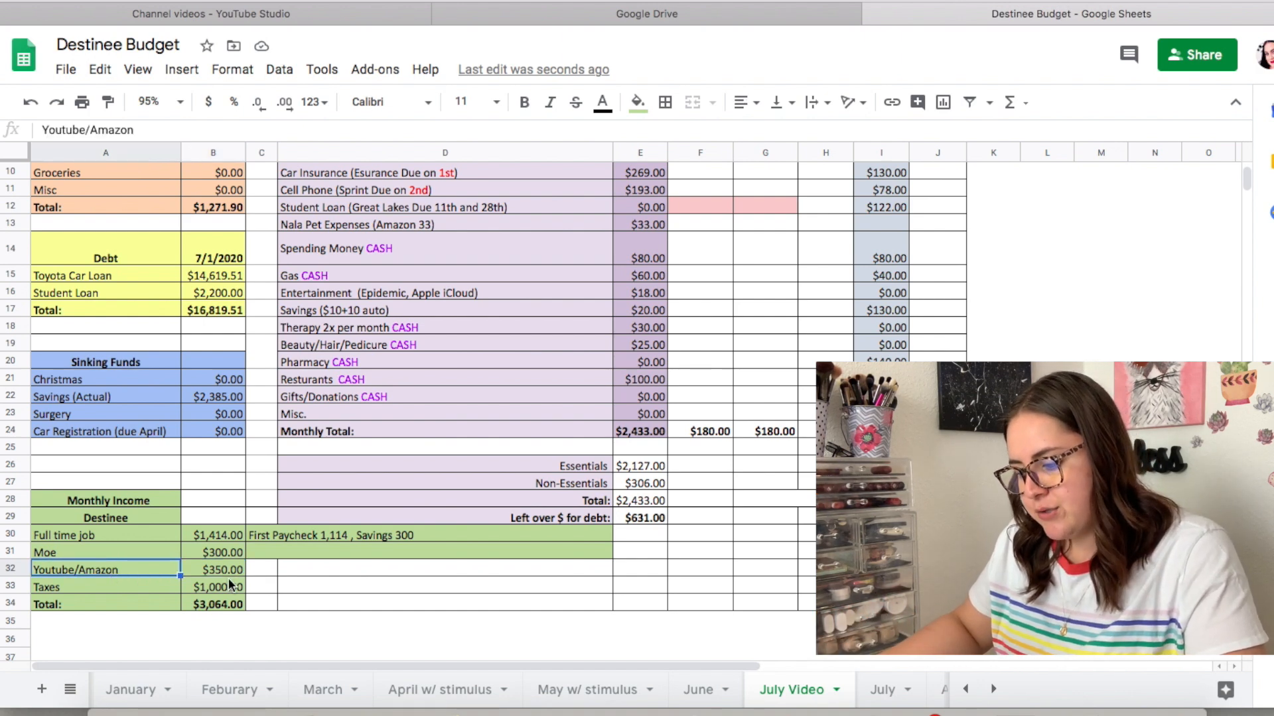
key(Right)
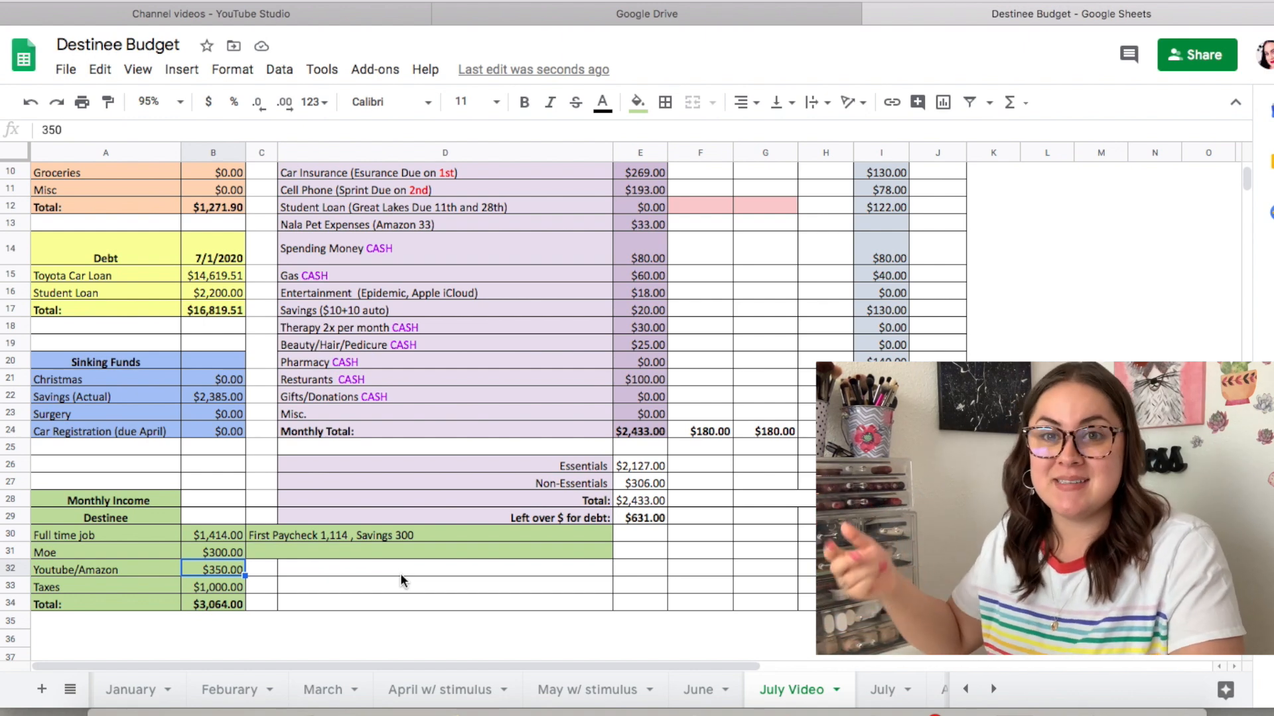
key(Down)
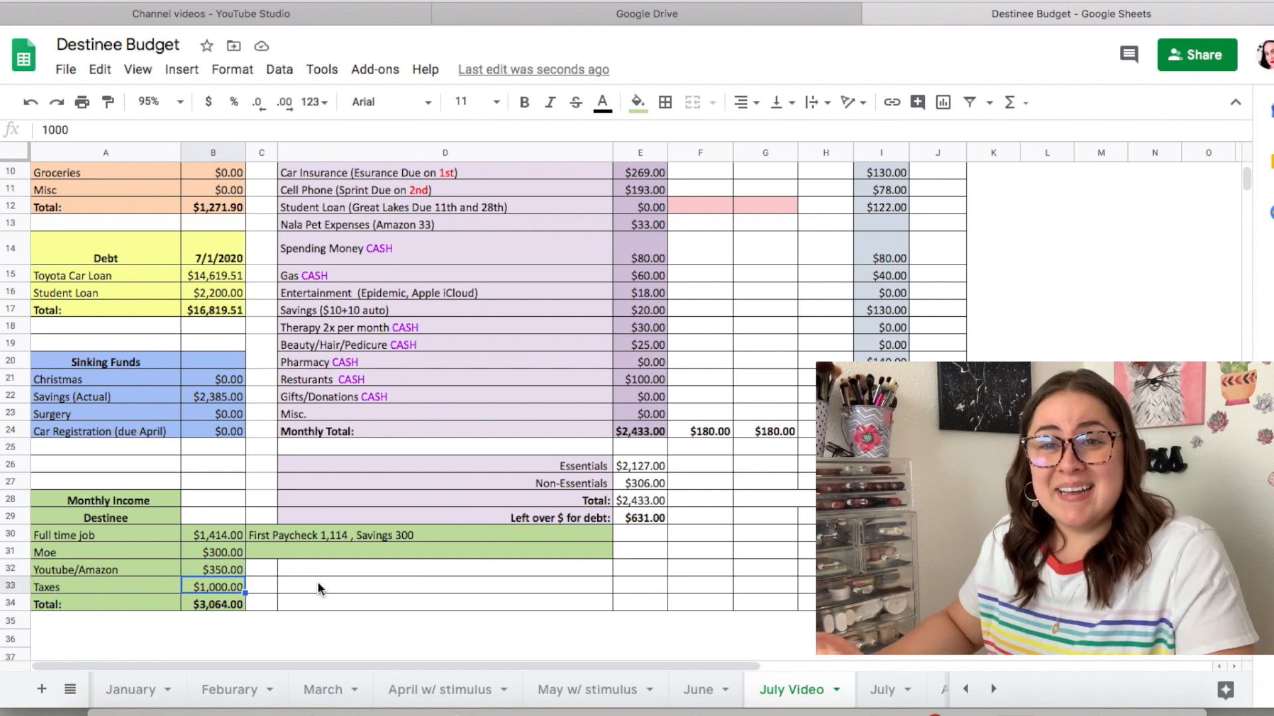
click(71, 585)
click(224, 587)
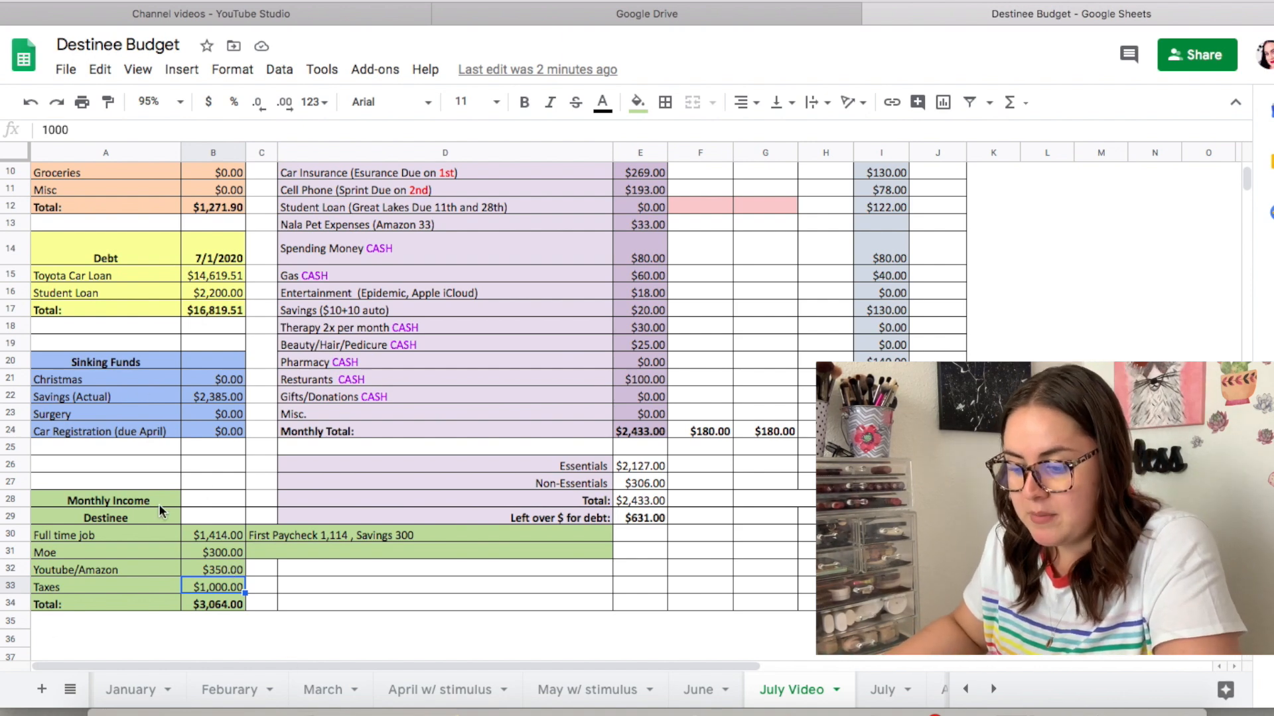
click(223, 605)
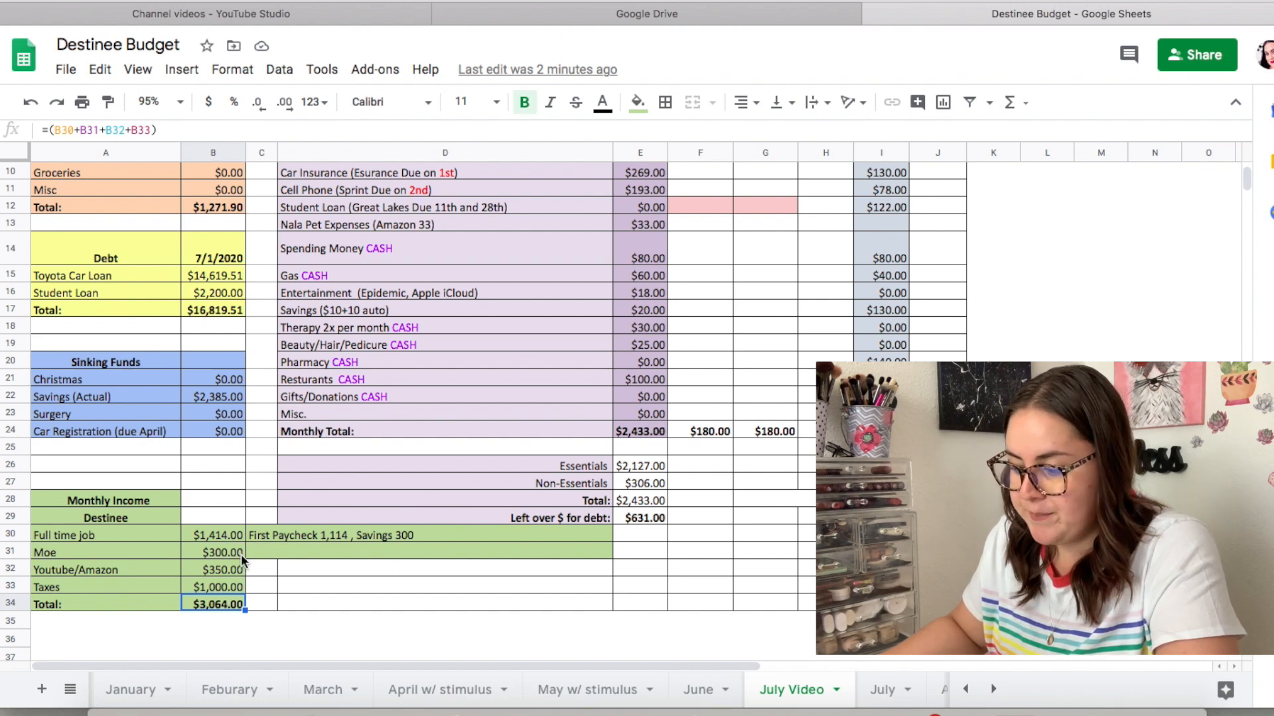
click(650, 517)
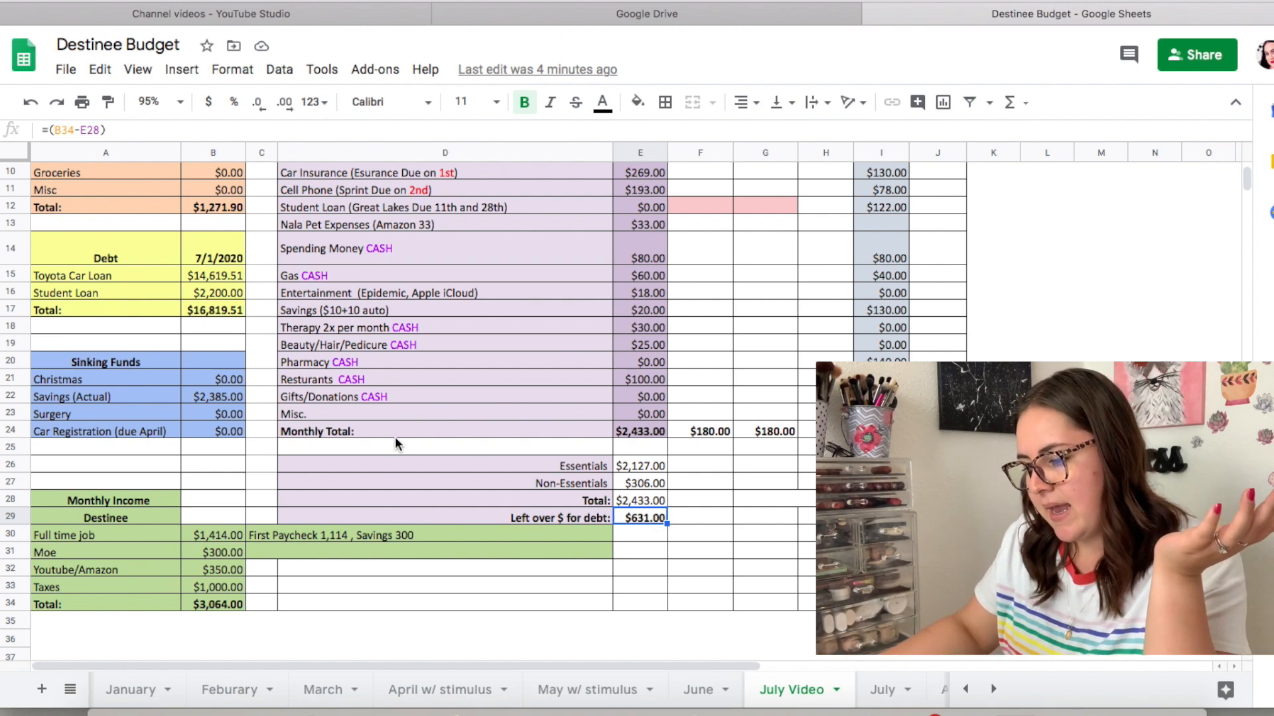
Replace the Misc. label in D23 of Monthly Bills with "Clothes for Work" and set its amount in E23 to 150.
click(318, 411)
key(Delete)
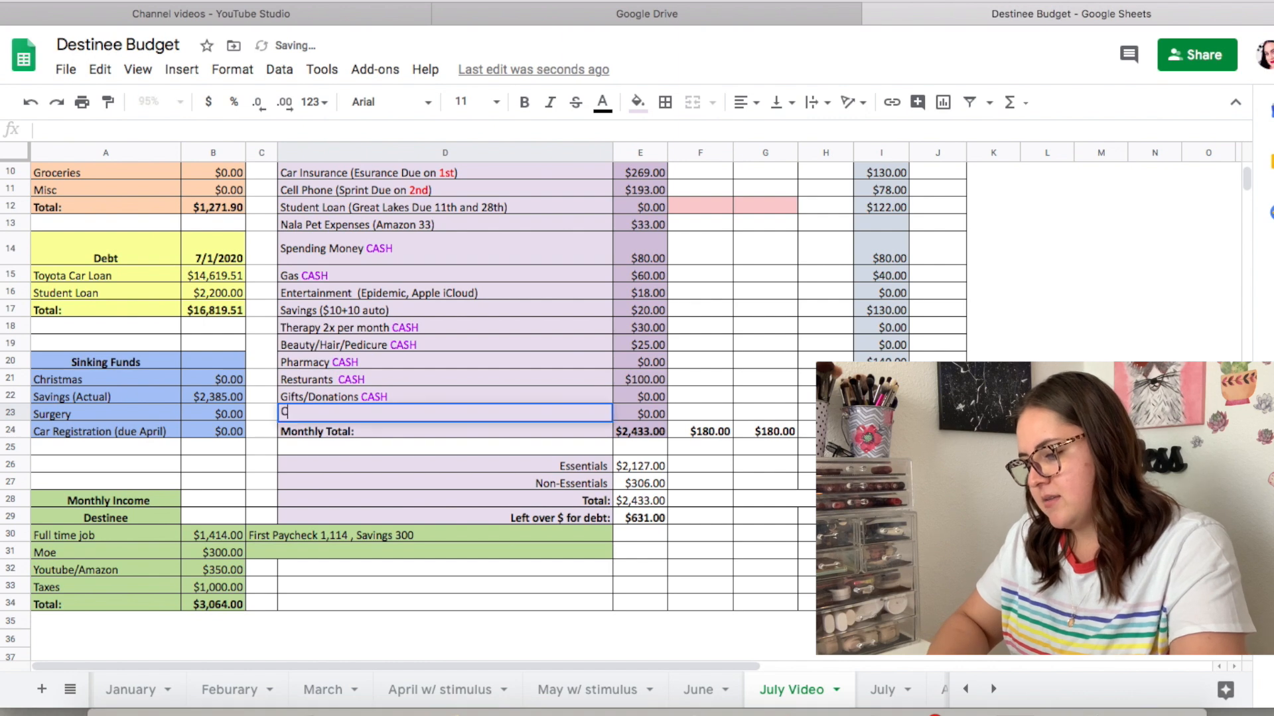
text(Clothes )
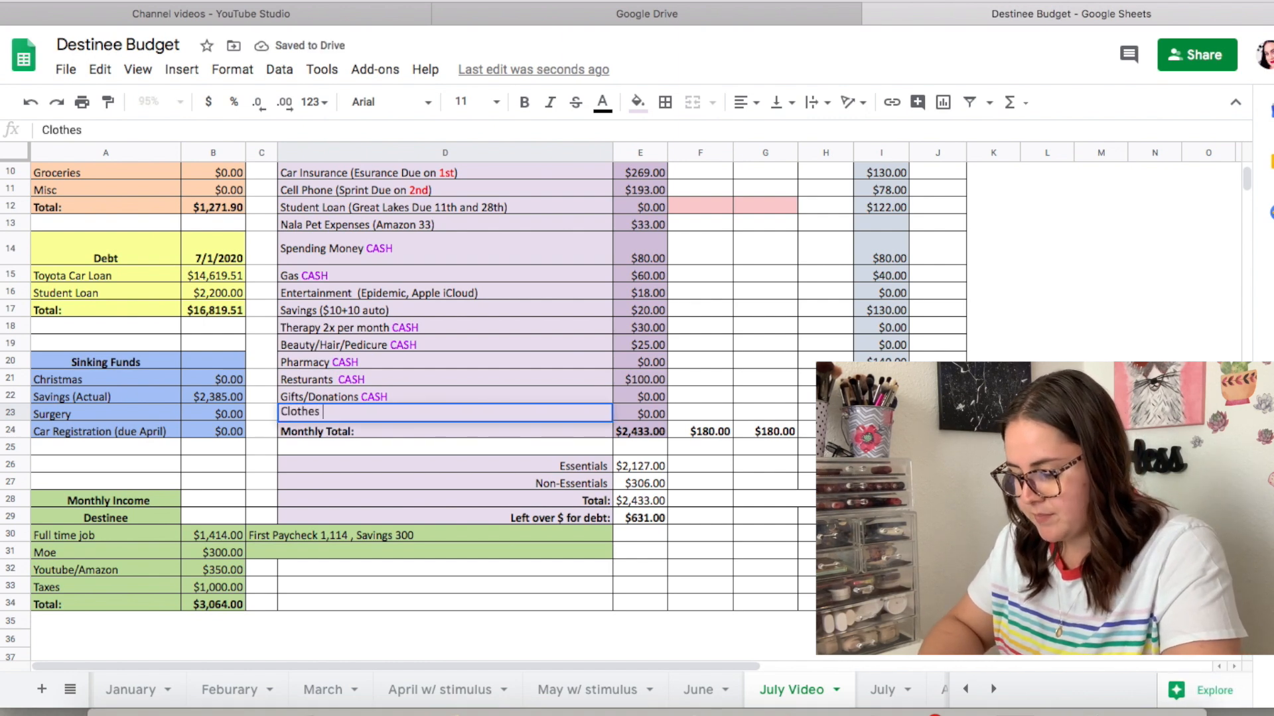
text(for Wirk)
key(BackSpace)
key(BackSpace)
key(BackSpace)
text(ork)
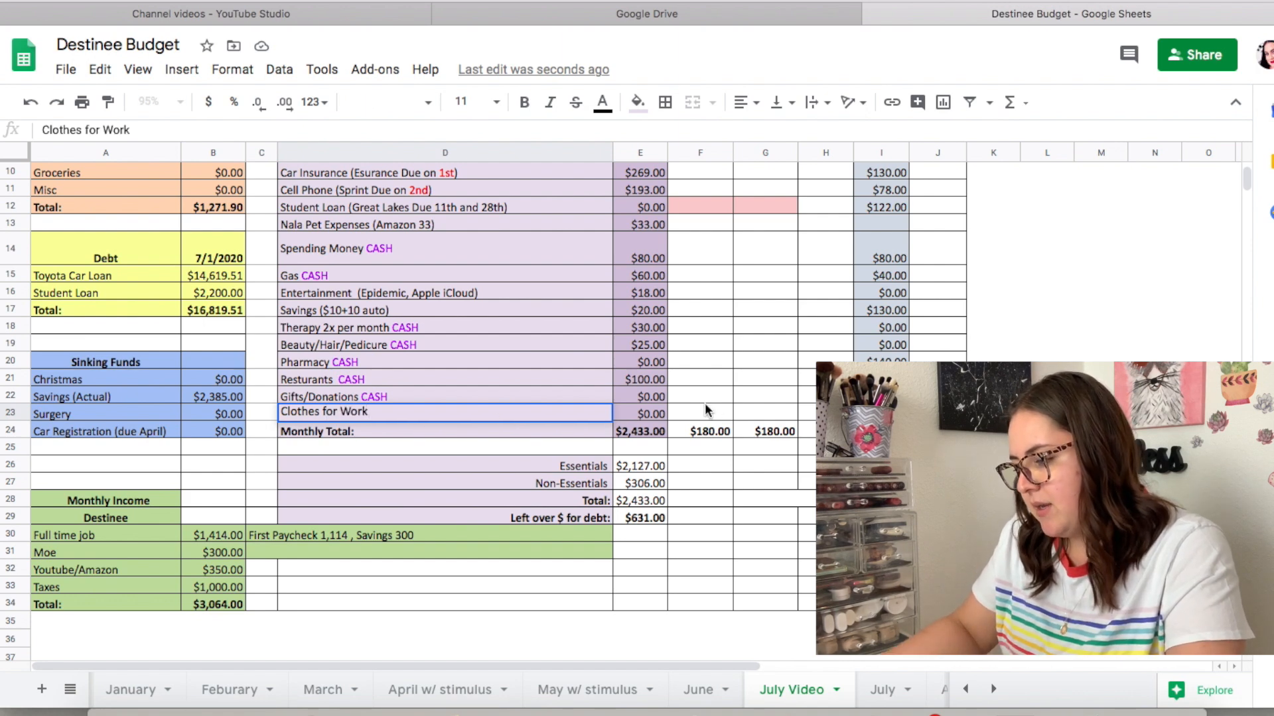
click(659, 413)
text(1)
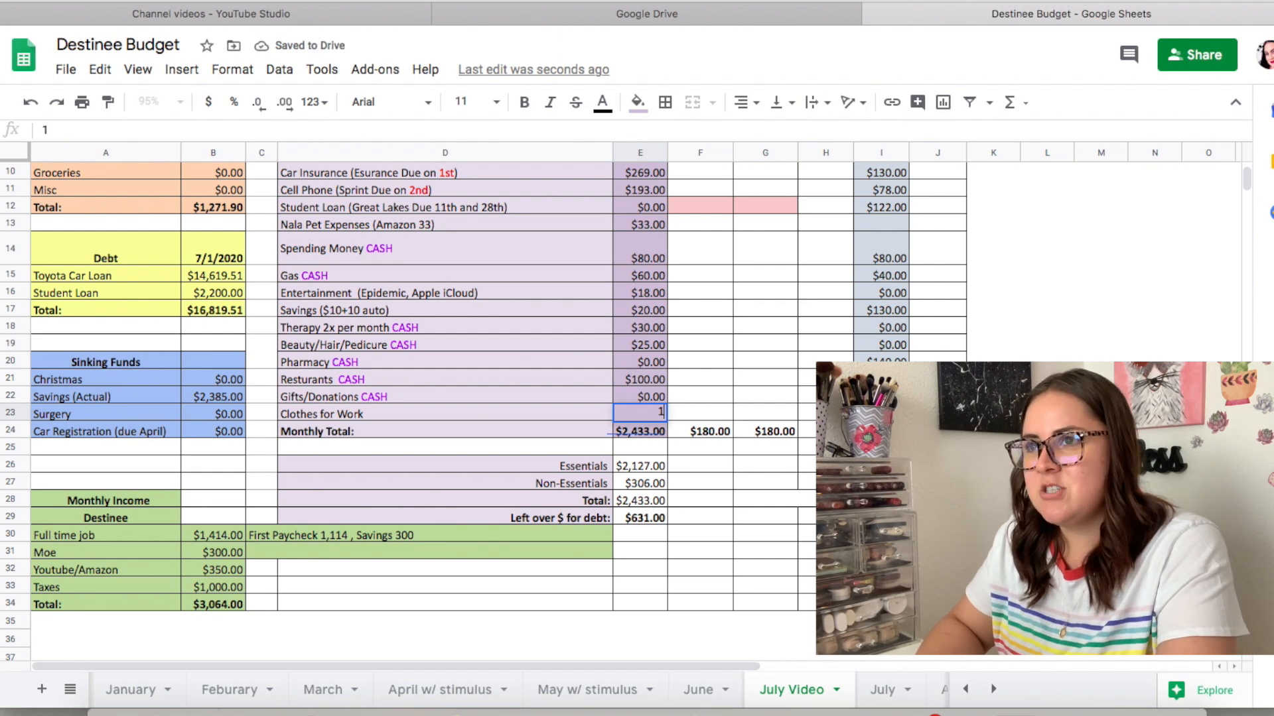
text(50)
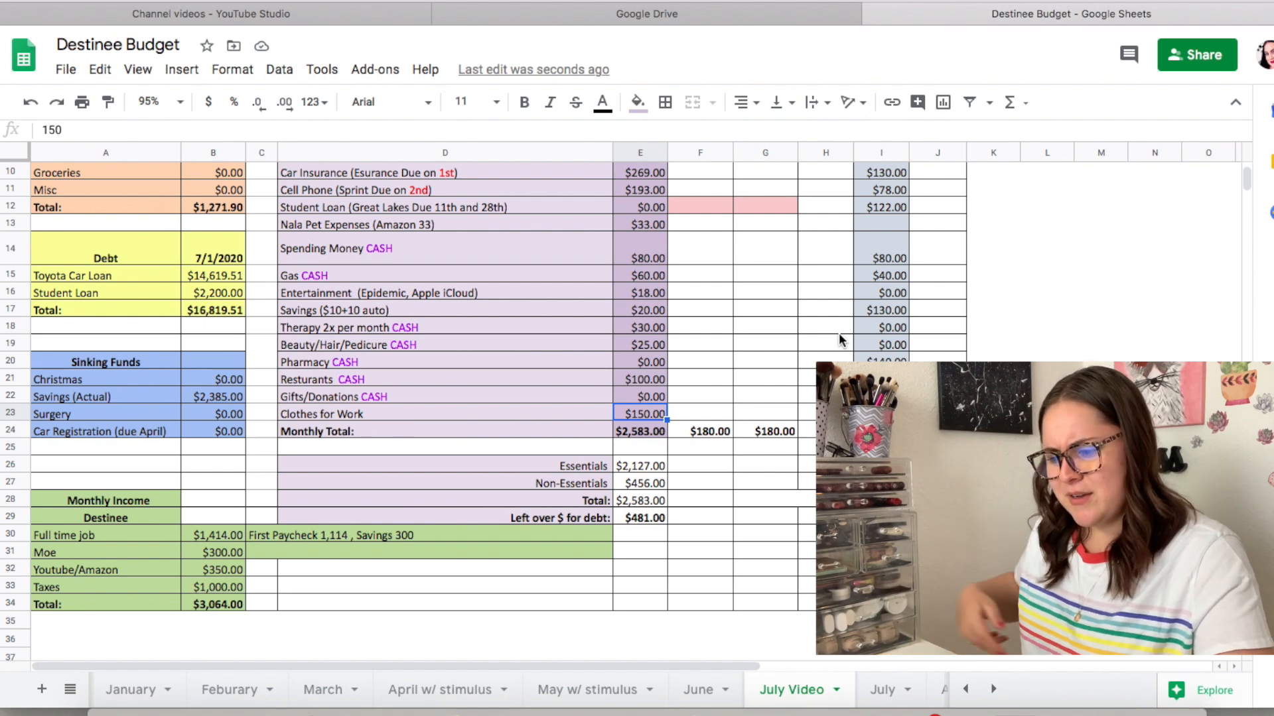
Mark the Toyota car payment as "paid" in the 7/1 stuffing envelope column, cell F9.
scroll(672, 364, down, 5)
scroll(672, 371, up, 10)
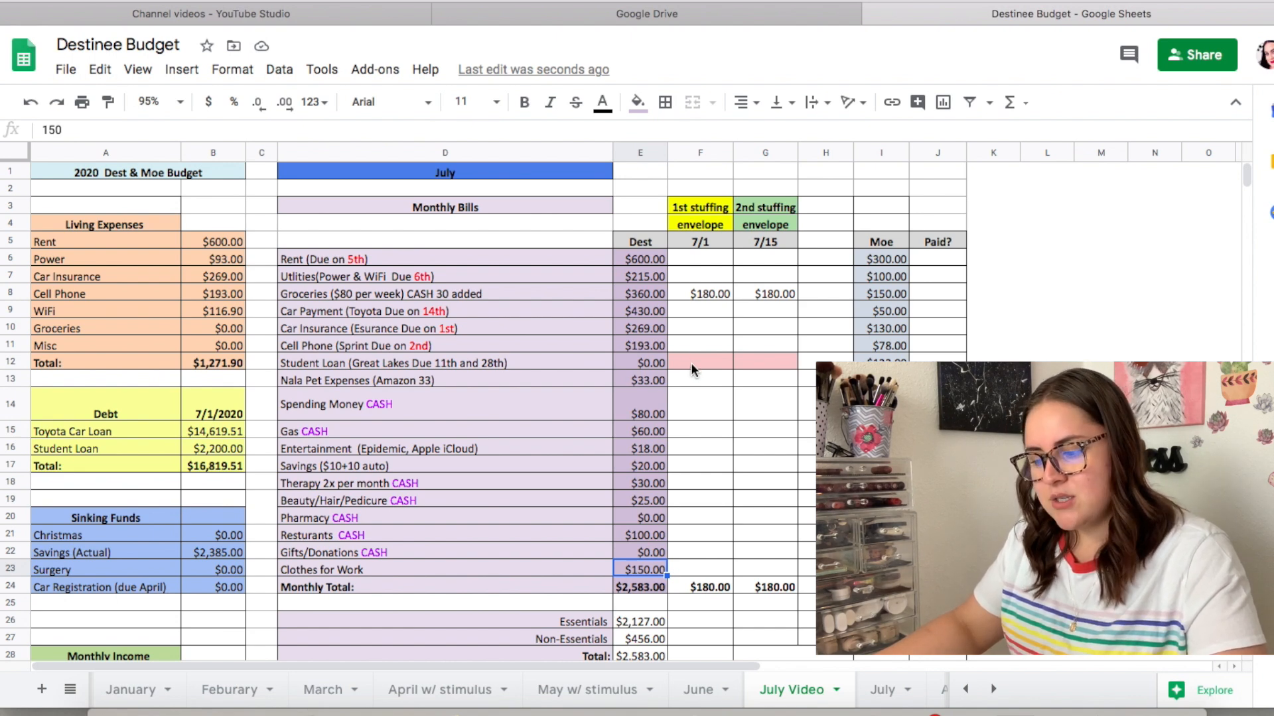
click(683, 271)
click(690, 260)
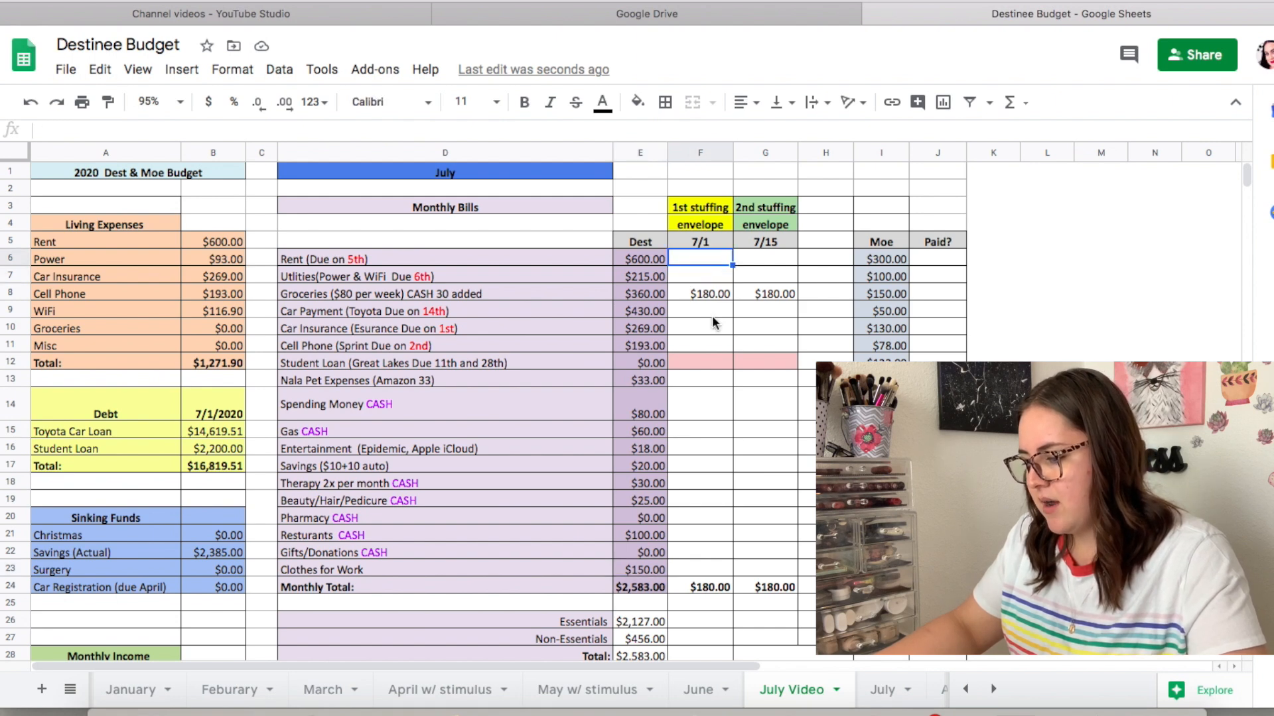
click(713, 306)
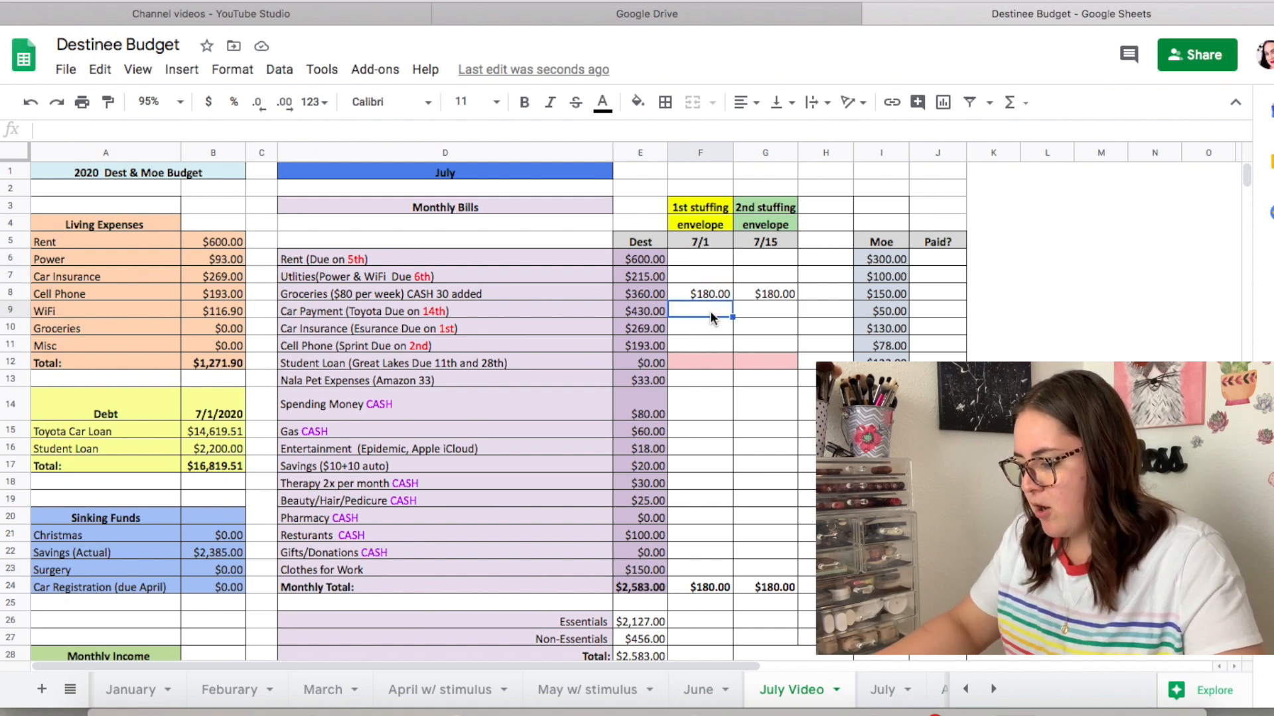
text(paid)
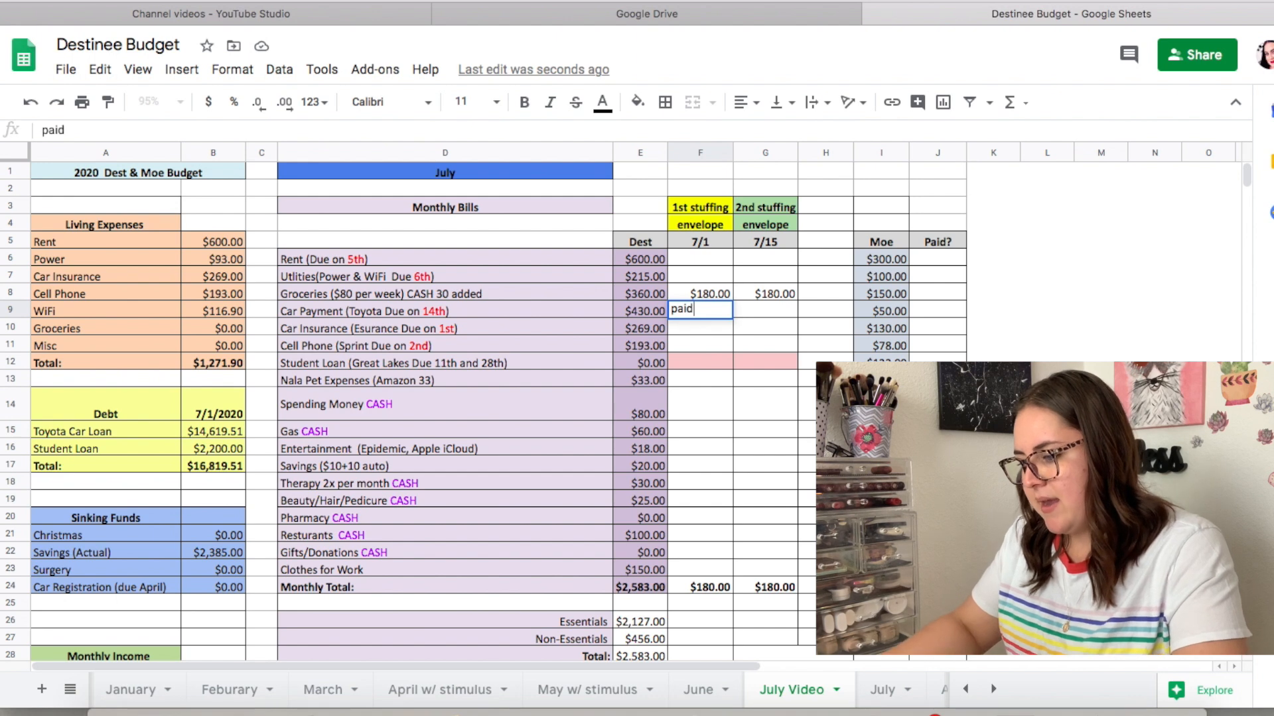
click(719, 356)
Mark Rent and Utilities as "paid" in the 7/15 stuffing envelope column, cells G6 and G7.
click(754, 260)
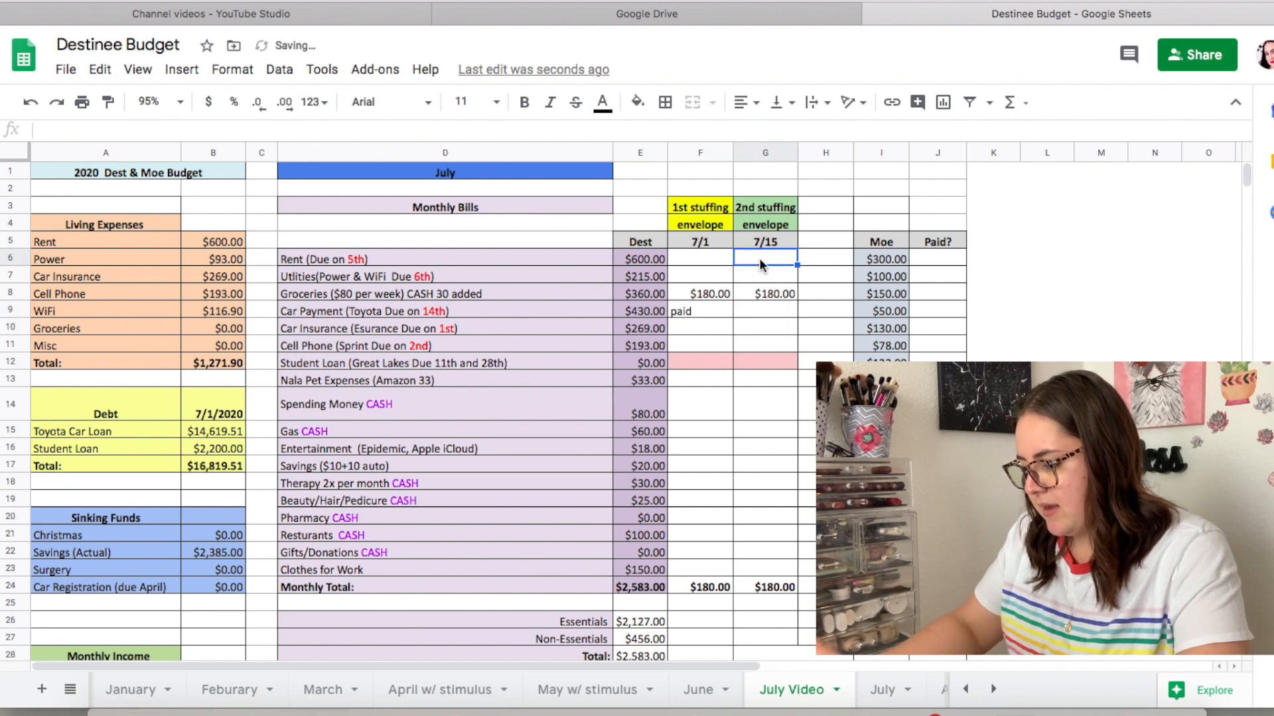
text(paid)
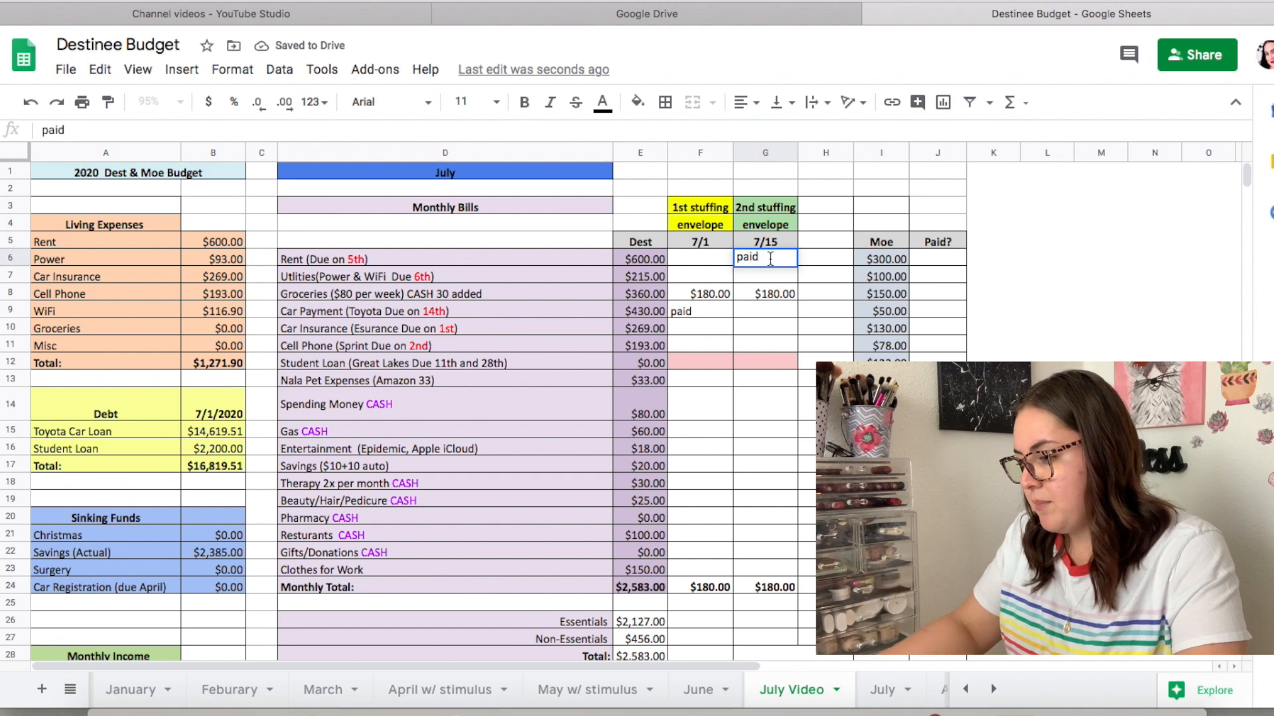
key(Return)
text(paid)
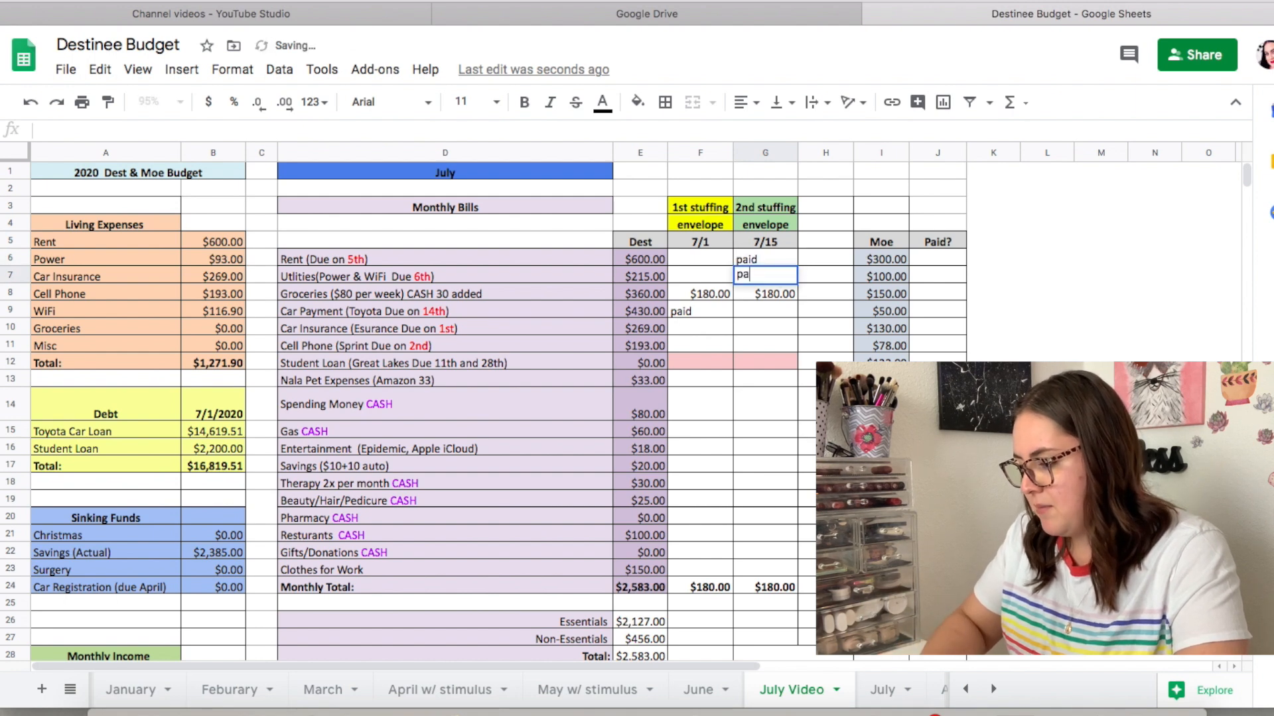
click(777, 305)
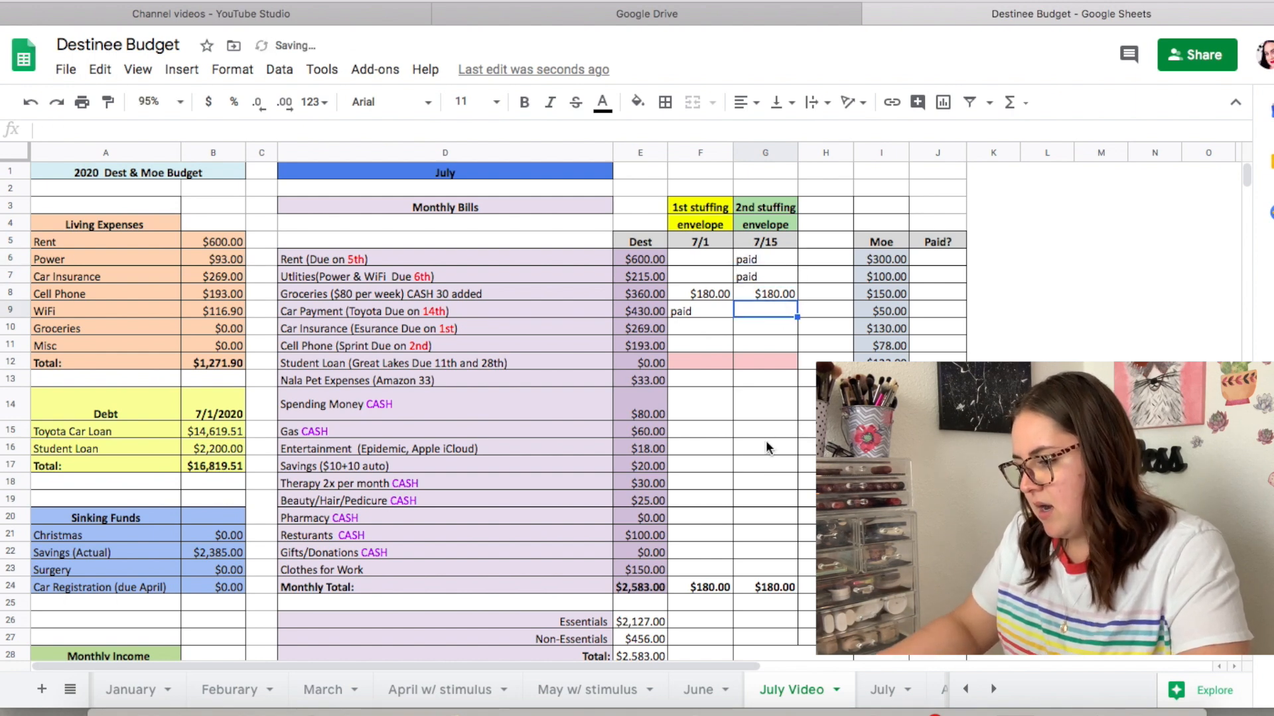
Enter 40 for Spending Money in F14, and split Gas into 25 in F15 and 35 in G15.
scroll(708, 367, down, 1)
click(711, 363)
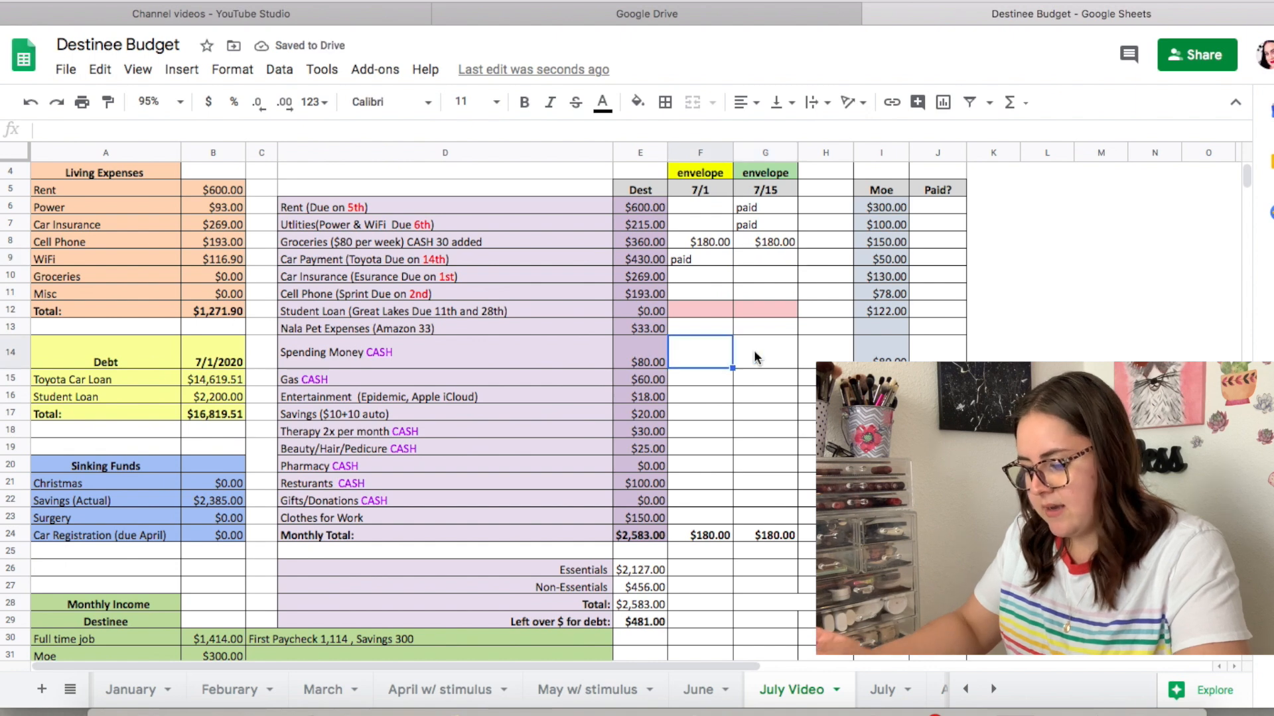
text(40)
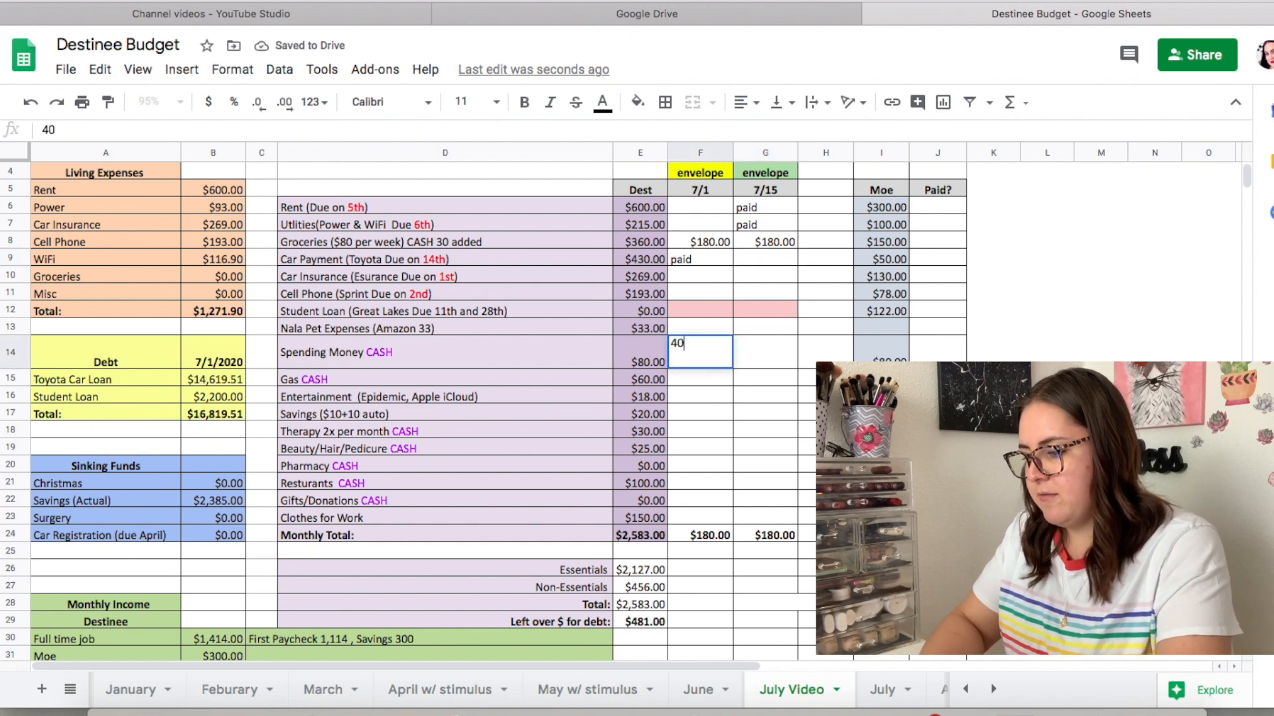
key(Return)
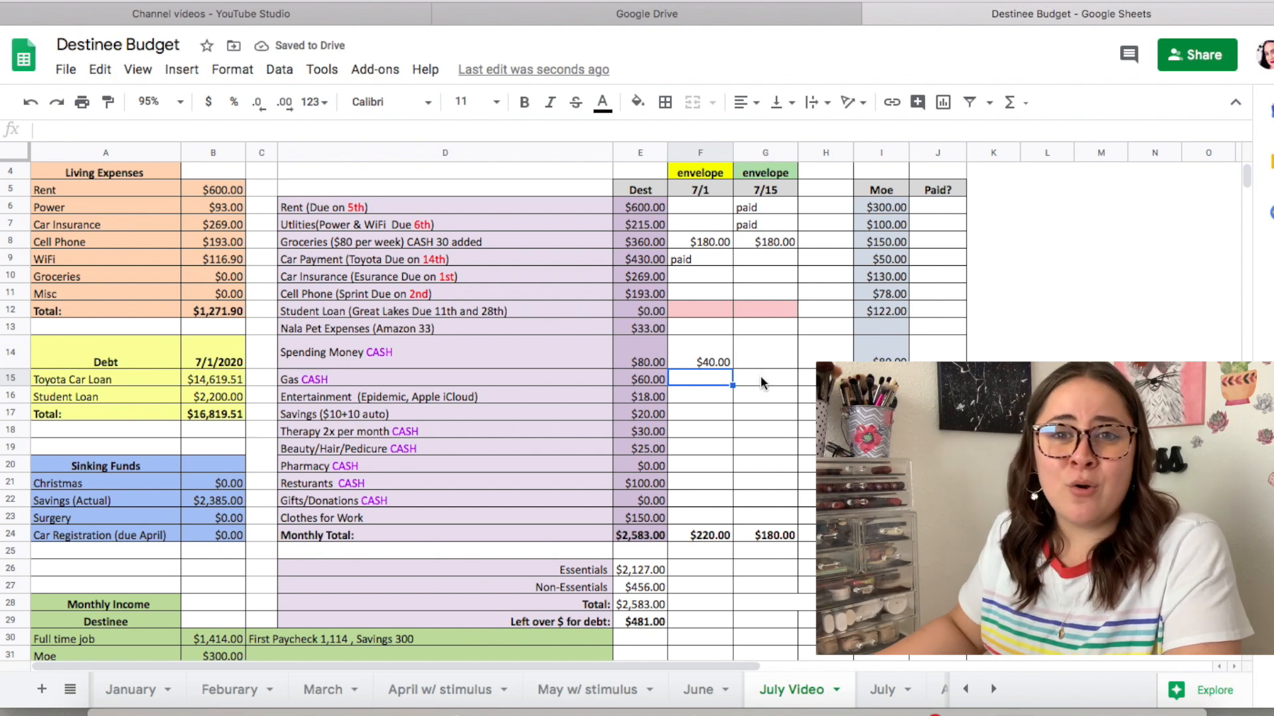
text(25)
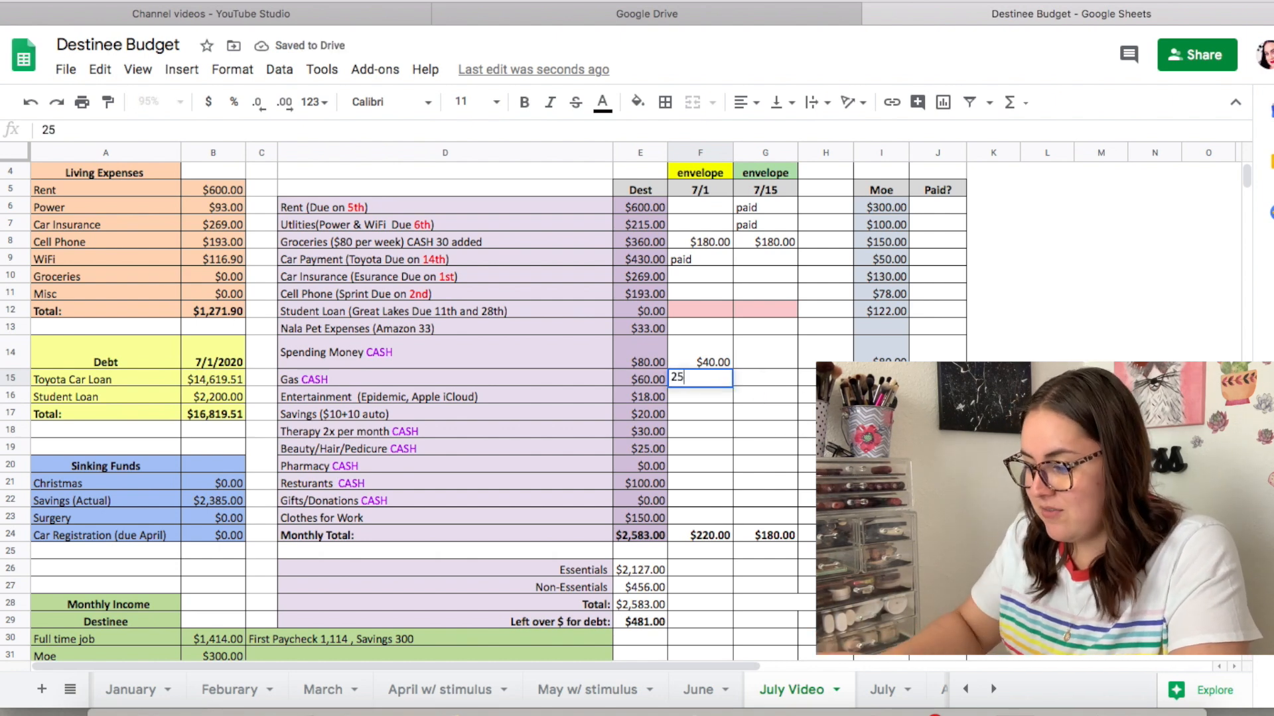
click(789, 382)
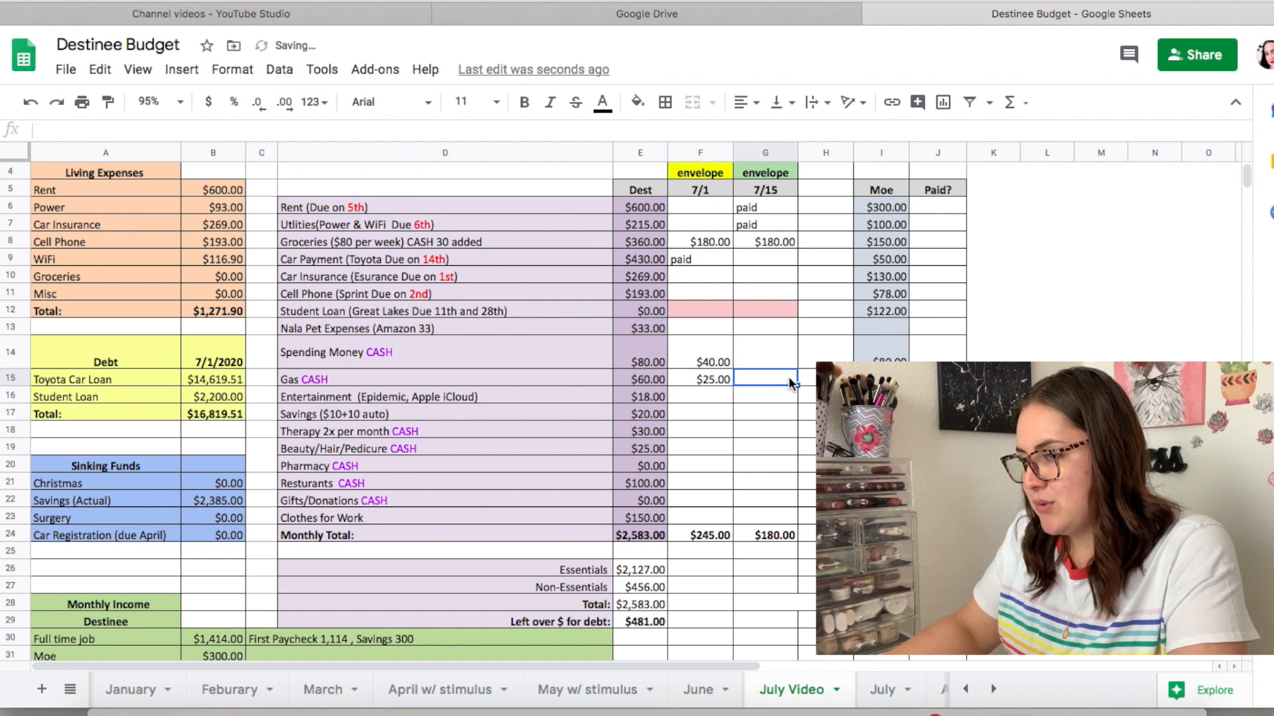
text(35)
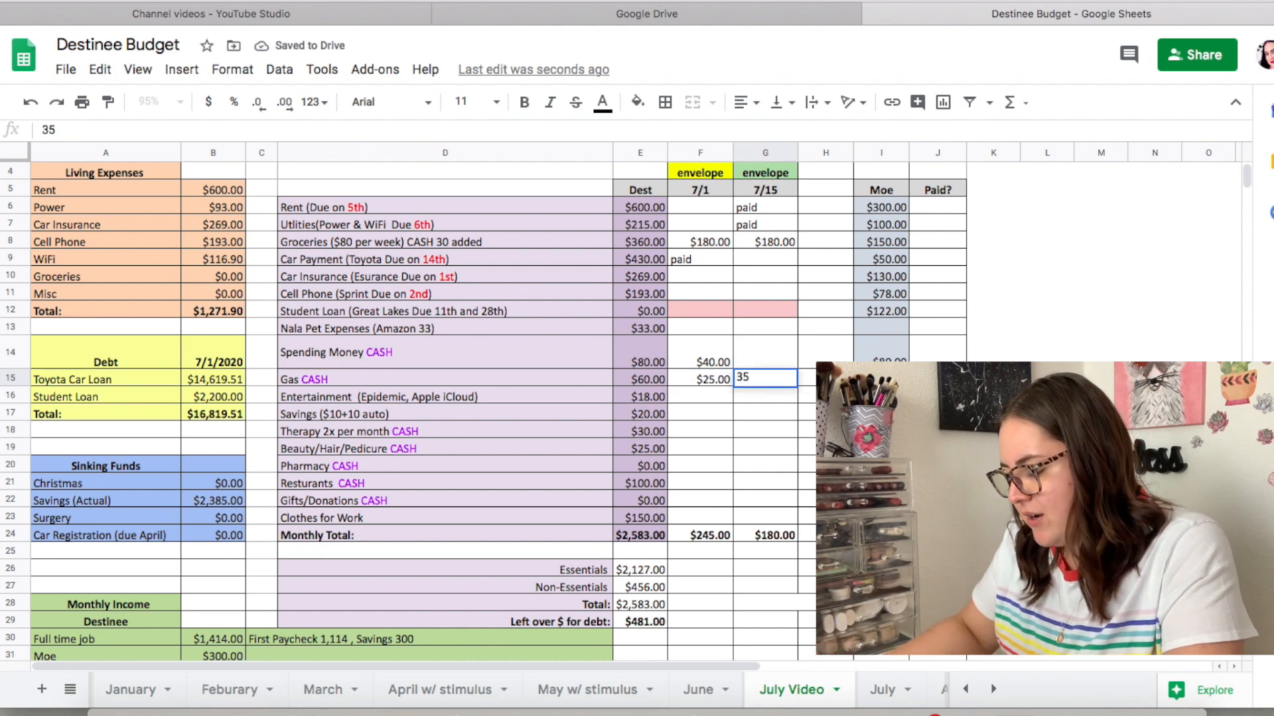
click(785, 429)
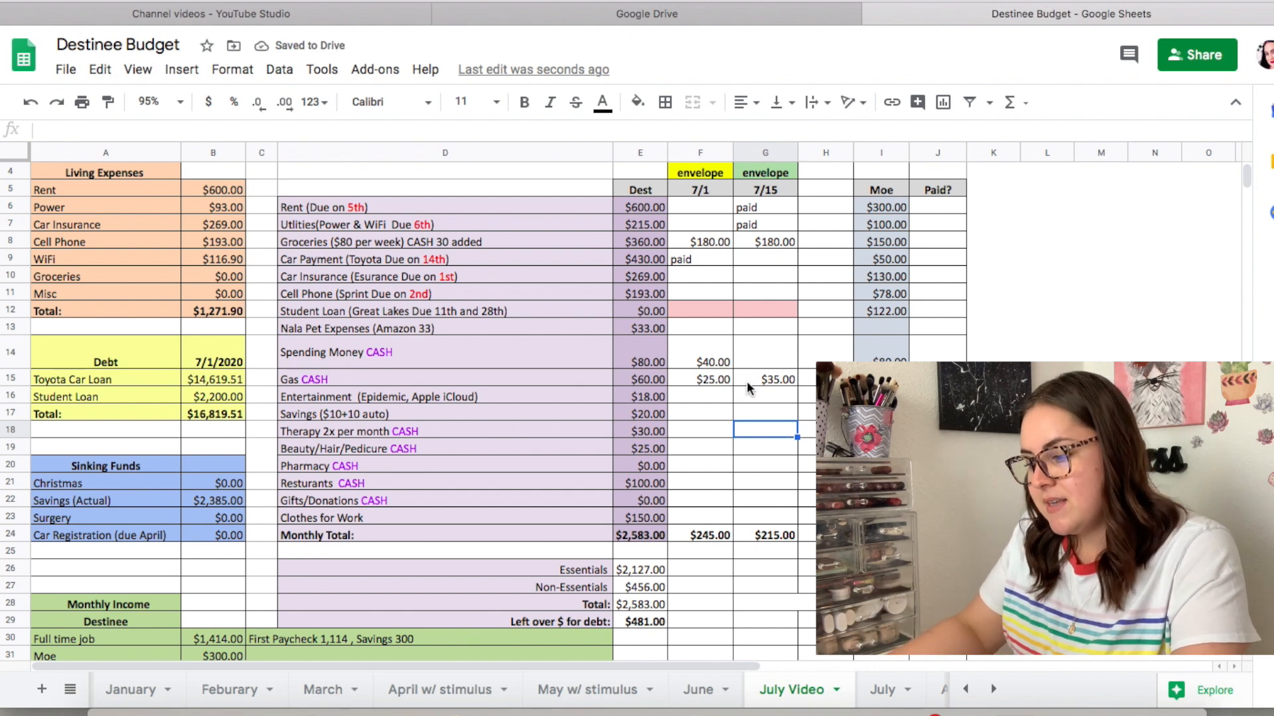
Clear the Gas envelope amounts in F15 and G15 and the Spending Money amount in F14.
click(722, 379)
key(Delete)
click(771, 378)
key(Delete)
click(718, 351)
key(Delete)
Clear the "paid" marks for the car payment in F9, Utilities in G7 and Rent in G6.
click(708, 272)
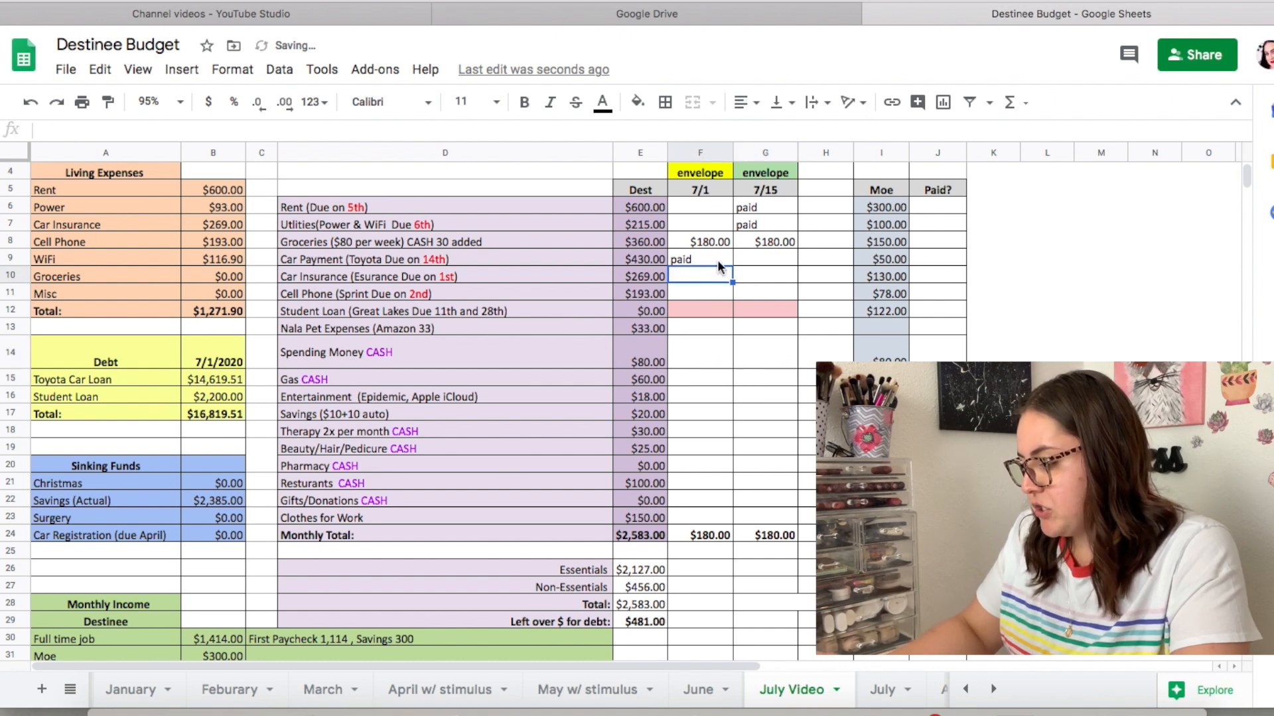
click(718, 259)
key(Delete)
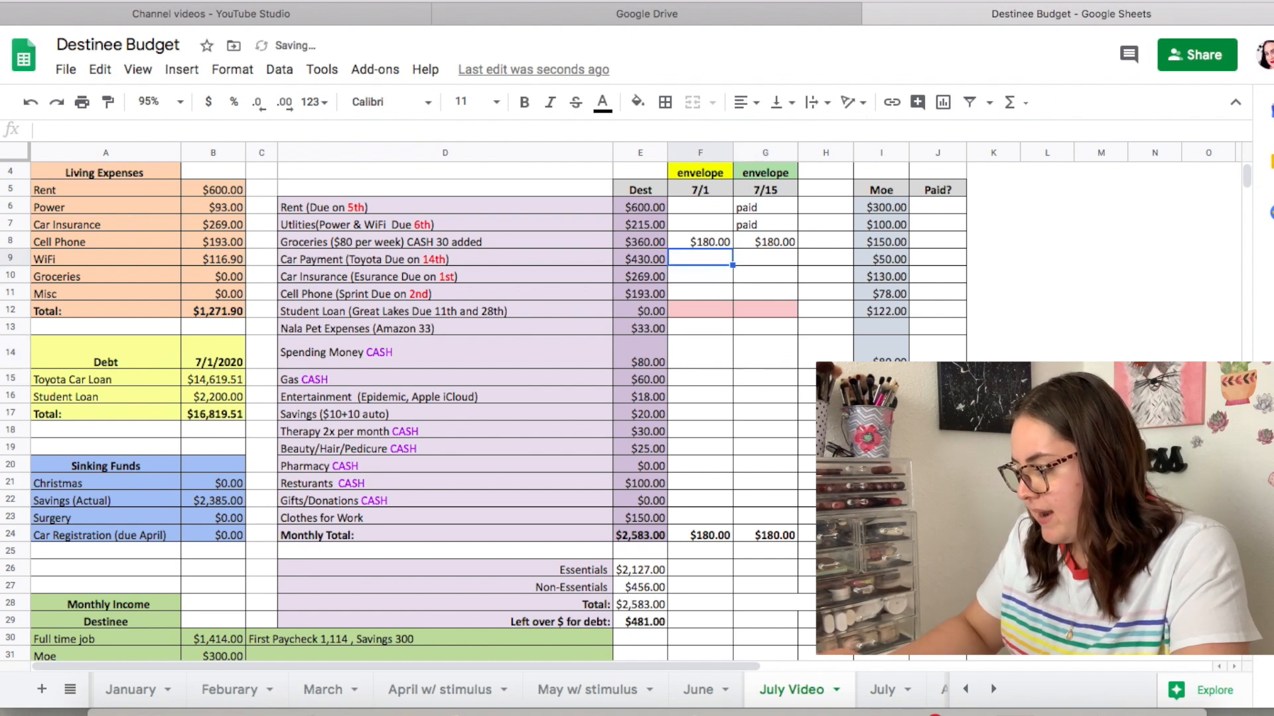
click(753, 224)
key(Delete)
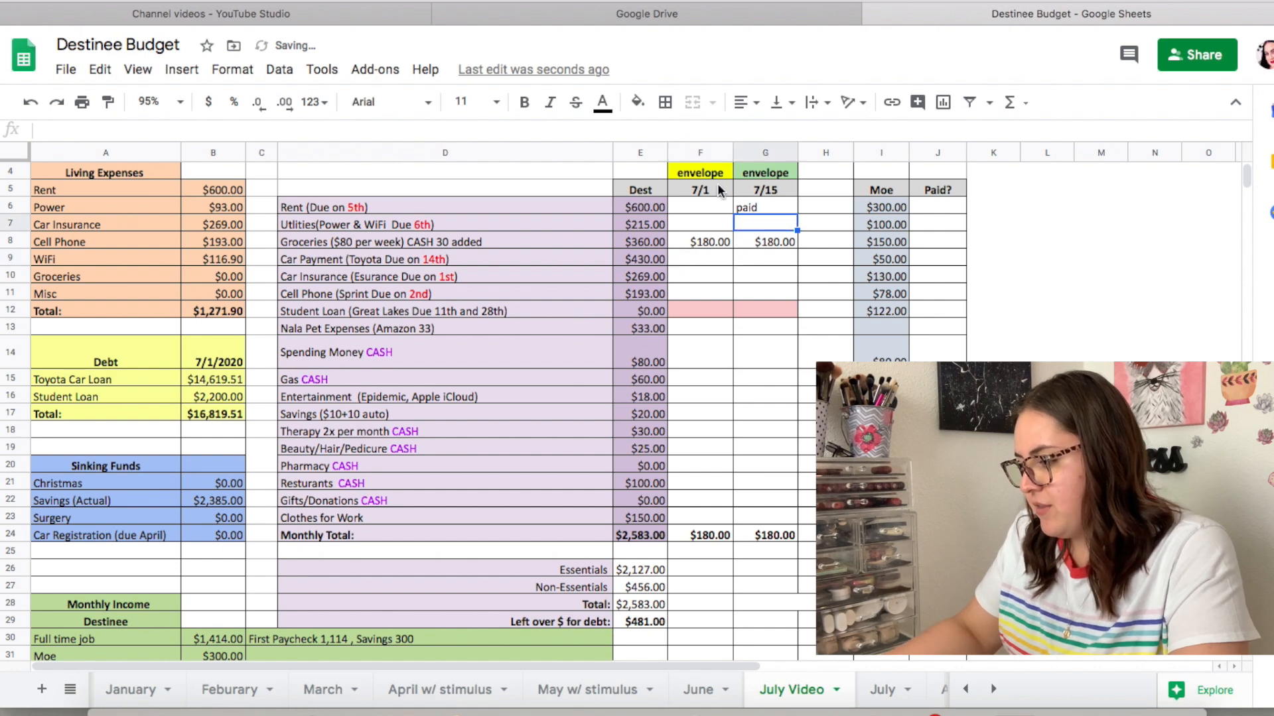
click(749, 208)
key(Delete)
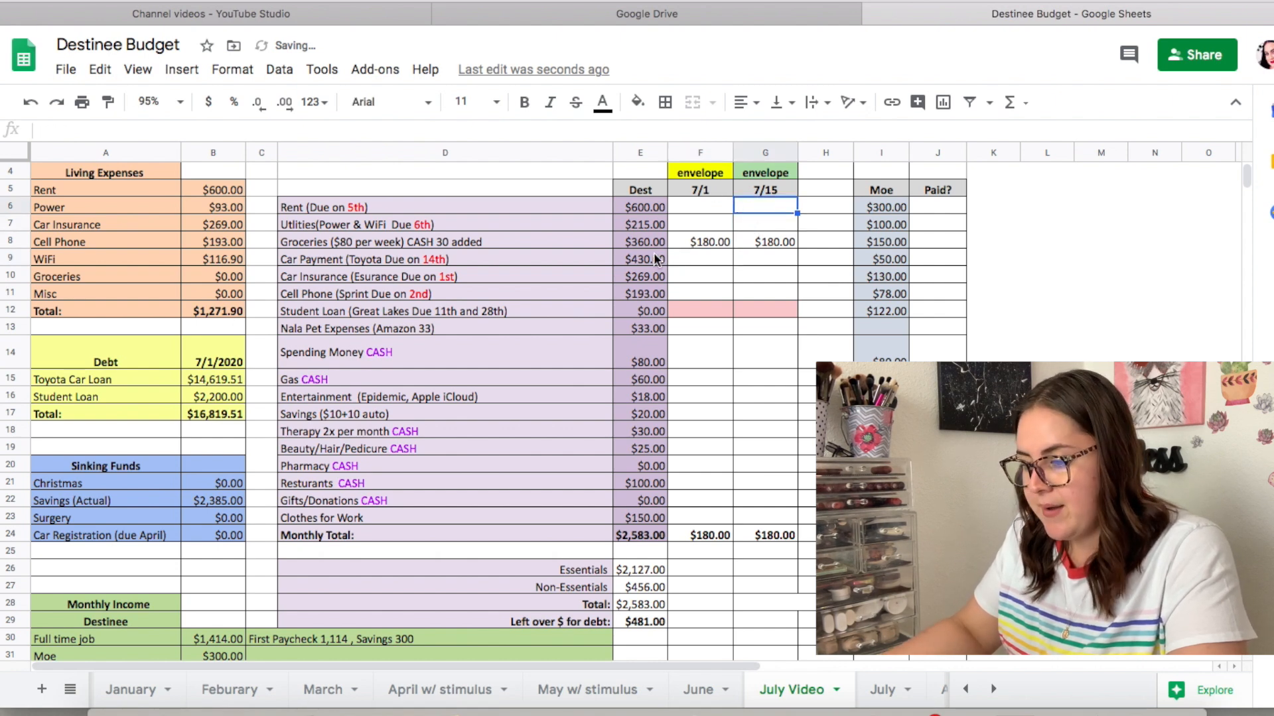
scroll(637, 272, down, 8)
scroll(606, 290, up, 4)
scroll(606, 290, up, 5)
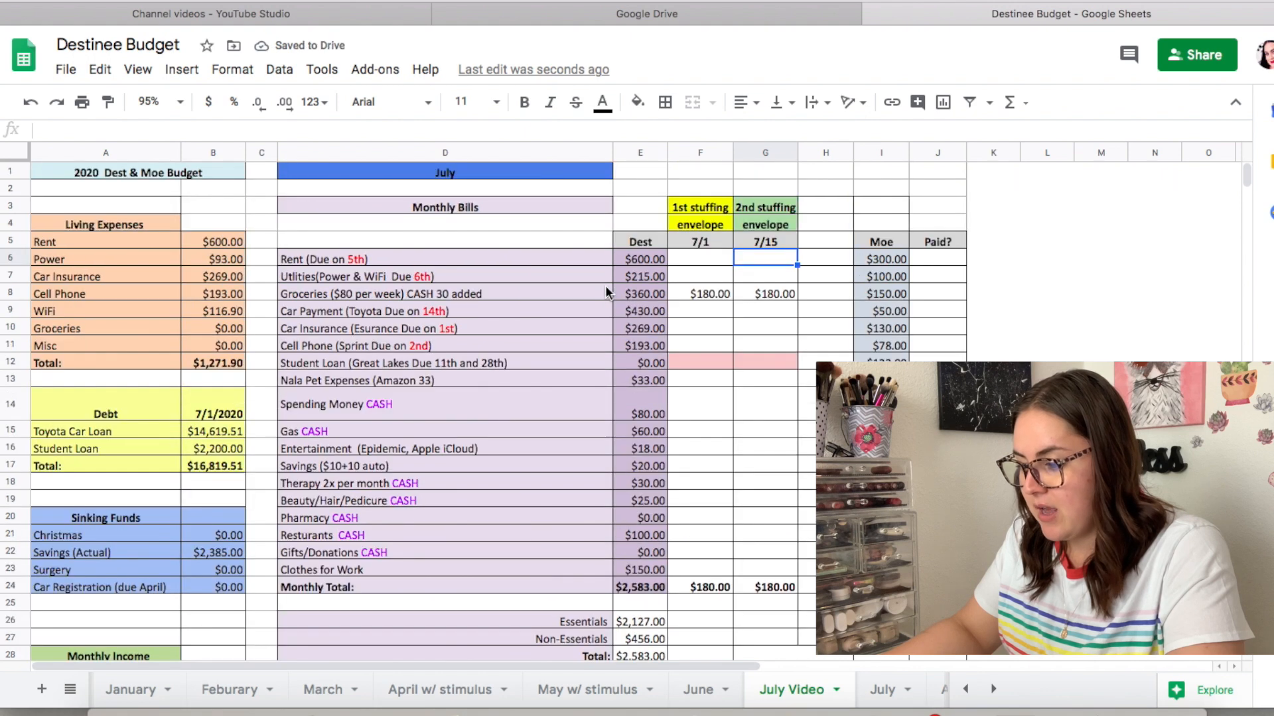